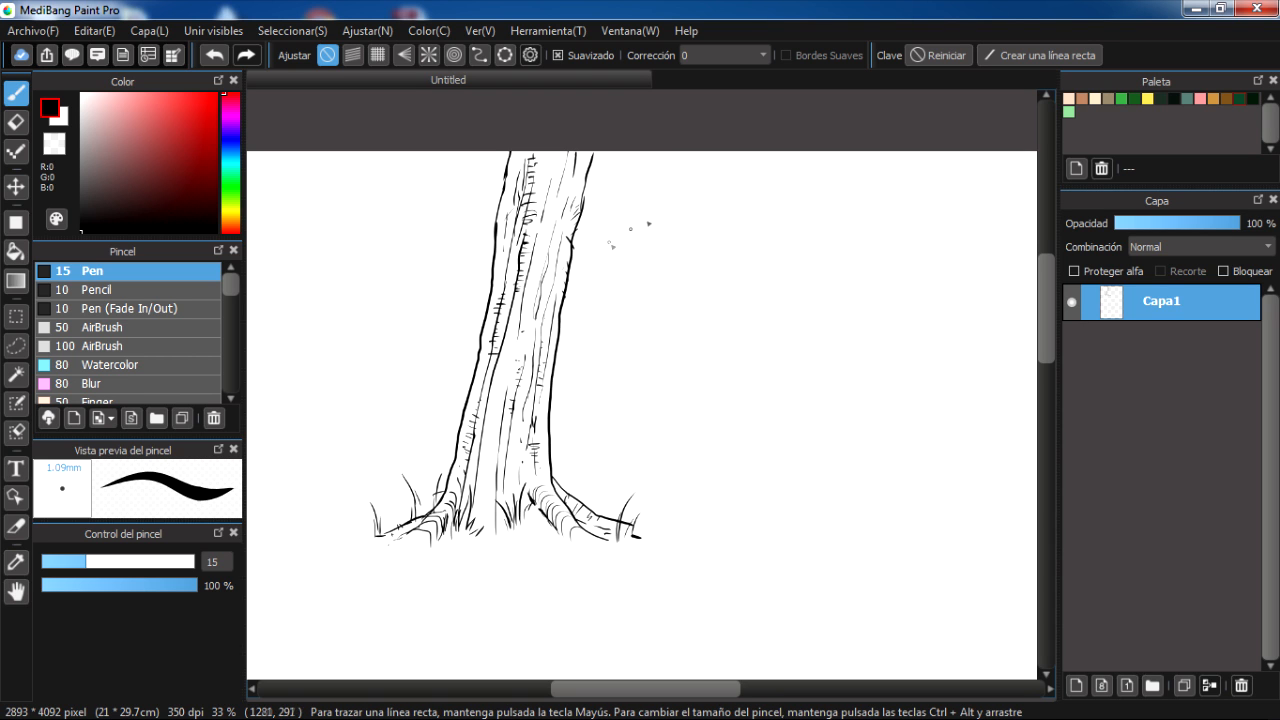
Select the Pen brush at size 15 for inking beside the existing tree trunk.
{"action": "mouse_move", "coordinate": [691, 386]}
{"action": "left_mouse_down"}
{"action": "mouse_move", "coordinate": [630, 380]}
{"action": "mouse_move", "coordinate": [683, 337]}
{"action": "mouse_move", "coordinate": [711, 368]}
{"action": "mouse_move", "coordinate": [703, 388]}
{"action": "left_mouse_up"}
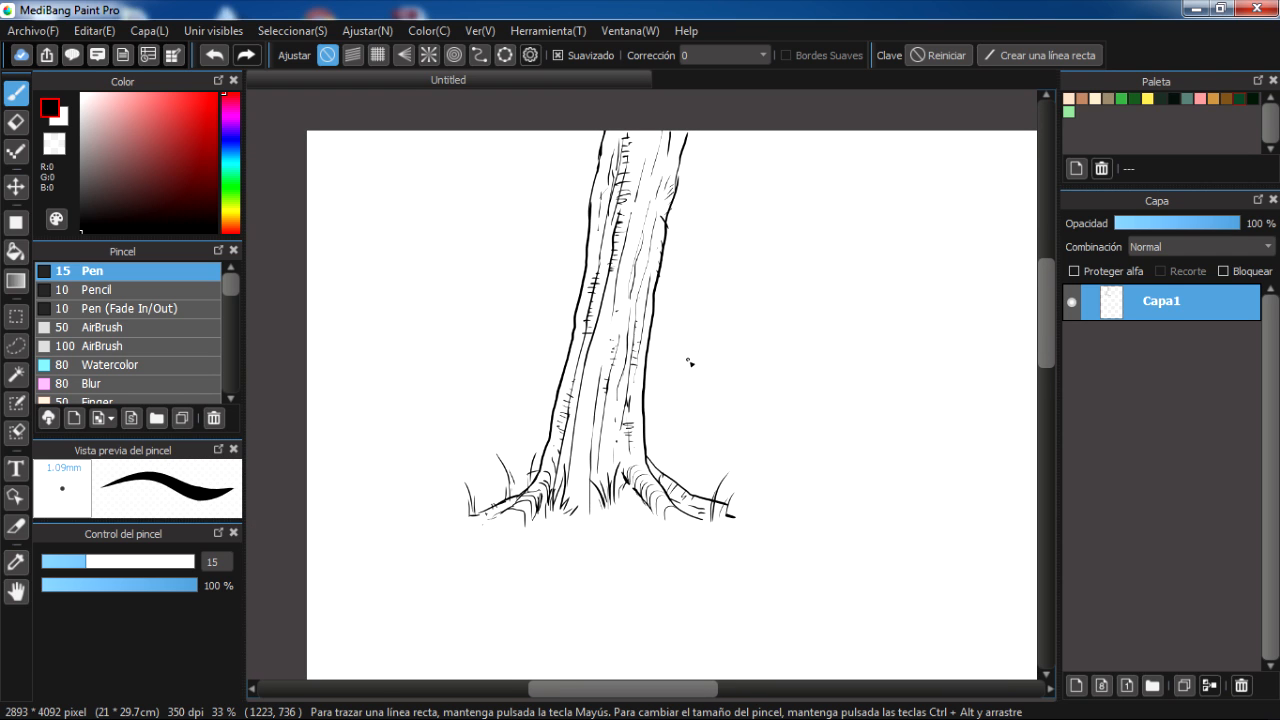
{"action": "scroll", "coordinate": [625, 338], "scroll_direction": "up", "scroll_amount": 2}
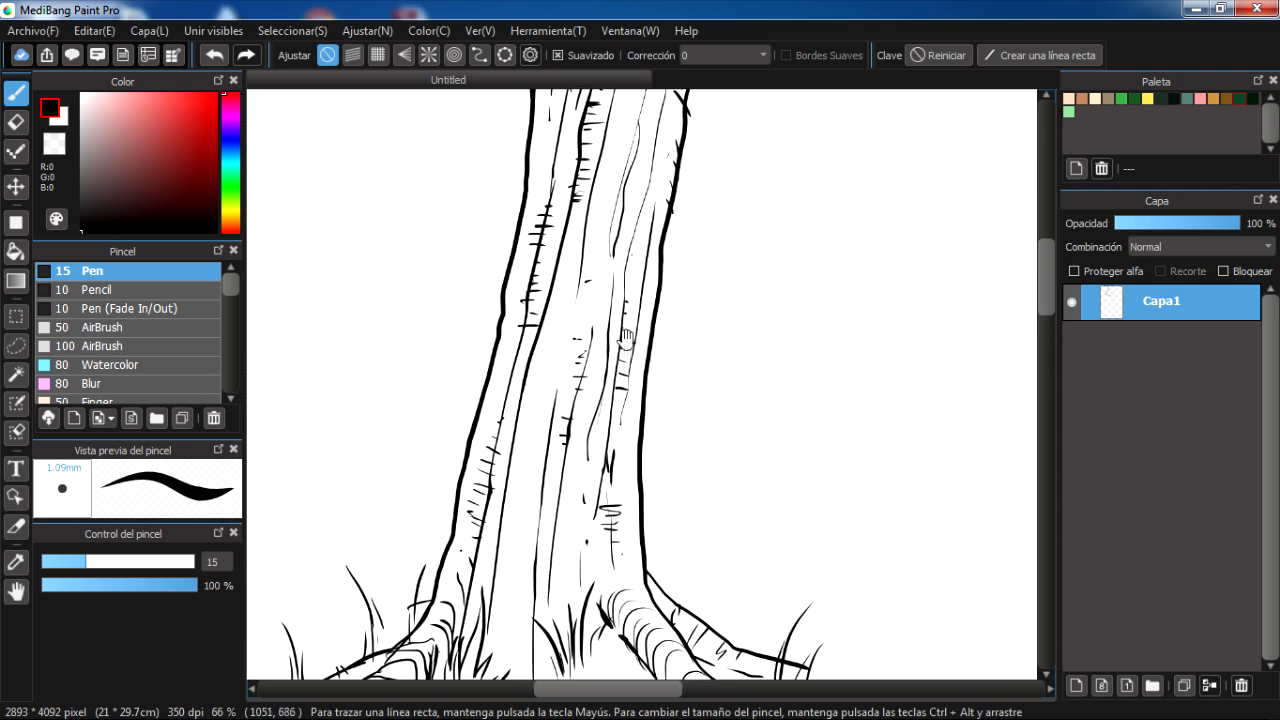
{"action": "mouse_move", "coordinate": [596, 452]}
{"action": "left_mouse_down"}
{"action": "mouse_move", "coordinate": [619, 262]}
{"action": "mouse_move", "coordinate": [586, 440]}
{"action": "mouse_move", "coordinate": [530, 446]}
{"action": "left_mouse_up"}
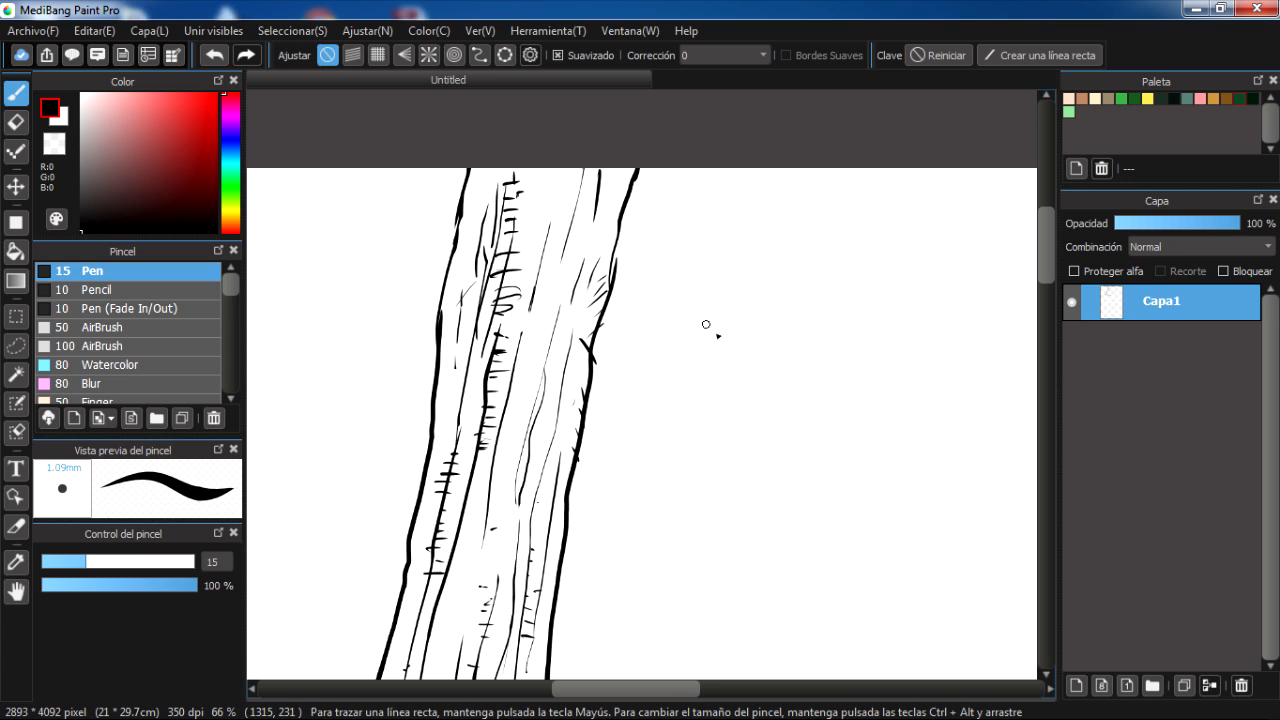
{"action": "left_click_drag", "start_coordinate": [719, 379], "coordinate": [631, 385]}
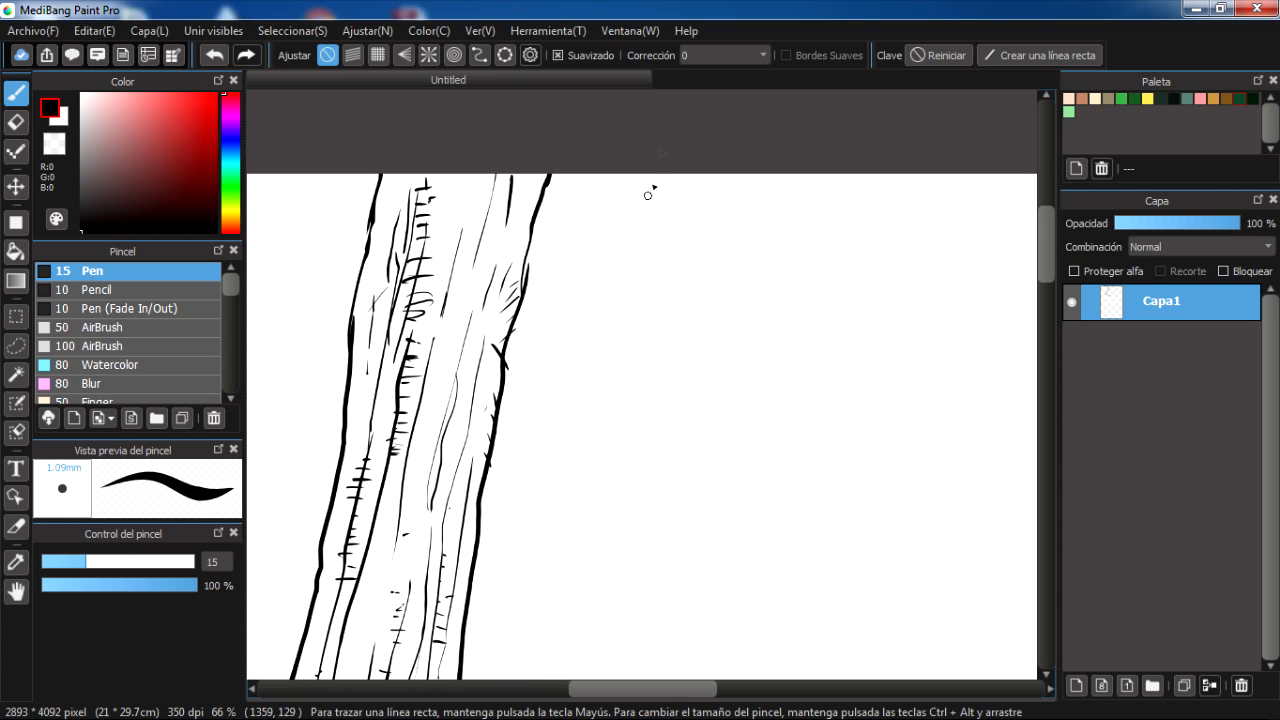
{"action": "left_click", "coordinate": [91, 284]}
{"action": "left_click", "coordinate": [91, 270]}
{"action": "left_click", "coordinate": [105, 284]}
{"action": "left_click", "coordinate": [101, 269]}
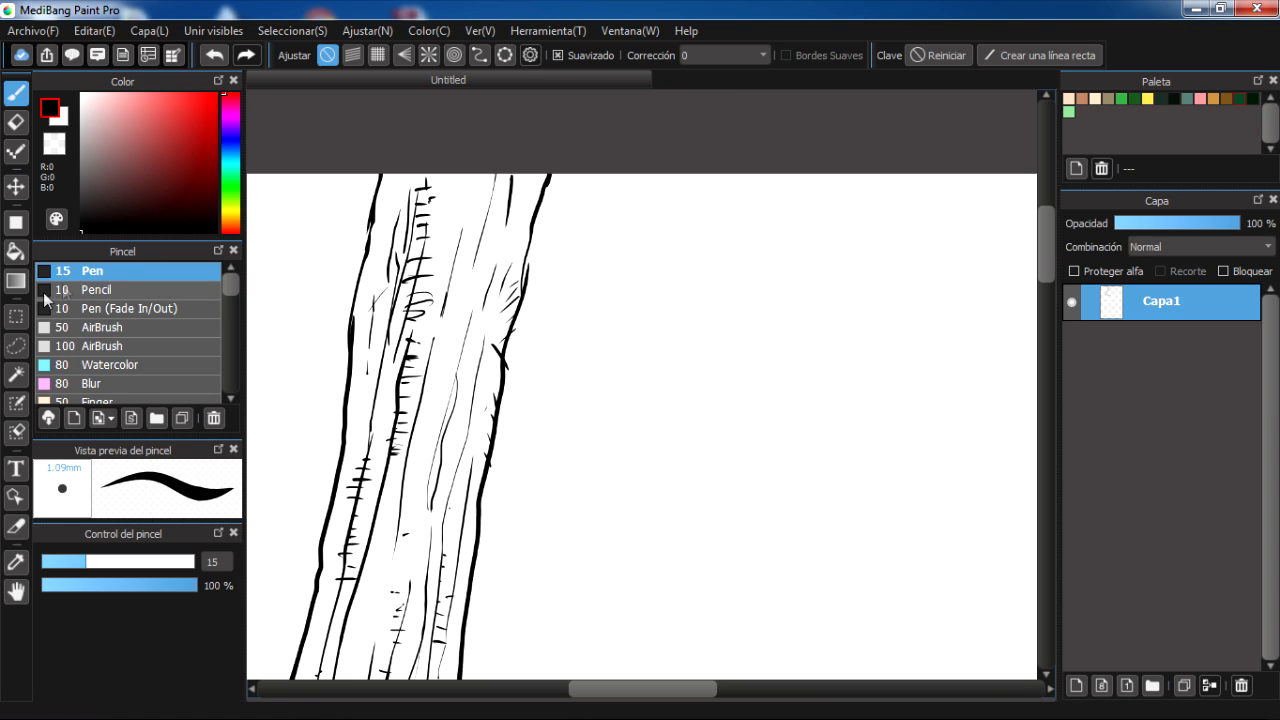
{"action": "mouse_move", "coordinate": [77, 255]}
{"action": "left_mouse_down"}
{"action": "mouse_move", "coordinate": [112, 141]}
{"action": "mouse_move", "coordinate": [71, 264]}
{"action": "left_mouse_up"}
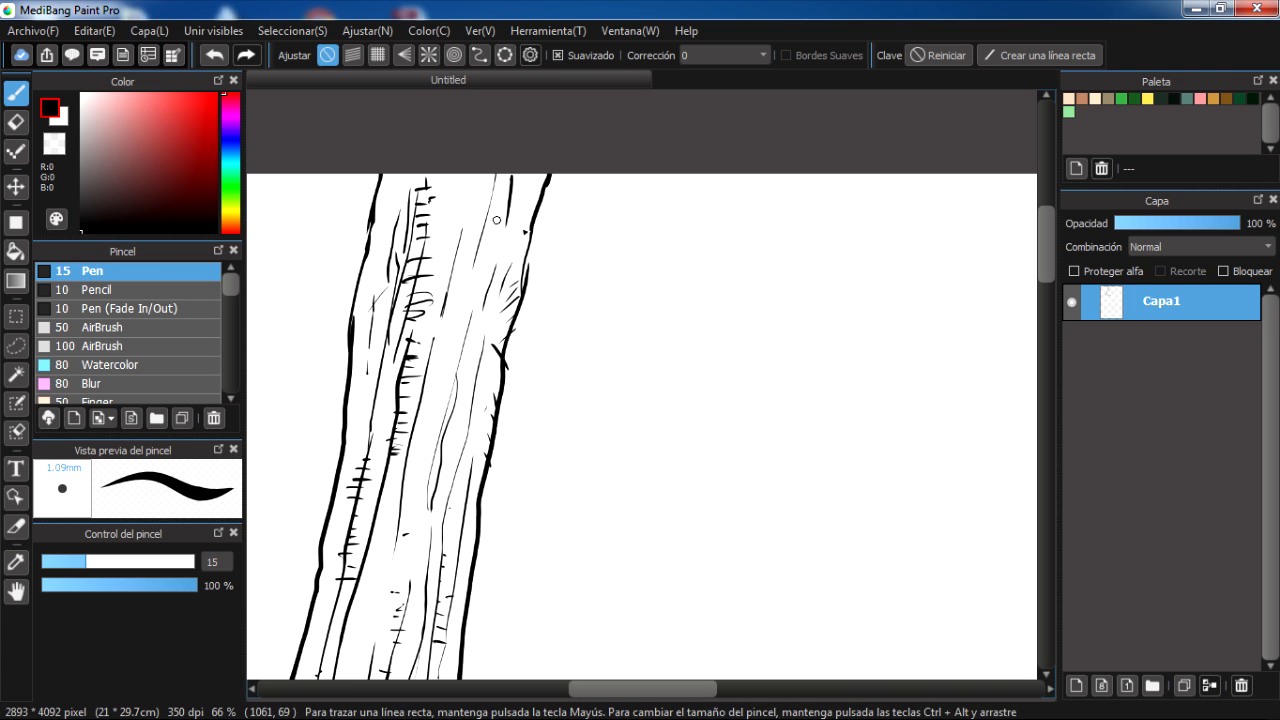
Try a freehand stroke beside the trunk with stroke correction set to 19, and undo it.
{"action": "mouse_move", "coordinate": [583, 350]}
{"action": "left_mouse_down"}
{"action": "mouse_move", "coordinate": [597, 234]}
{"action": "mouse_move", "coordinate": [569, 137]}
{"action": "mouse_move", "coordinate": [595, 148]}
{"action": "left_mouse_up"}
{"action": "scroll", "coordinate": [548, 280], "scroll_direction": "down", "scroll_amount": 3}
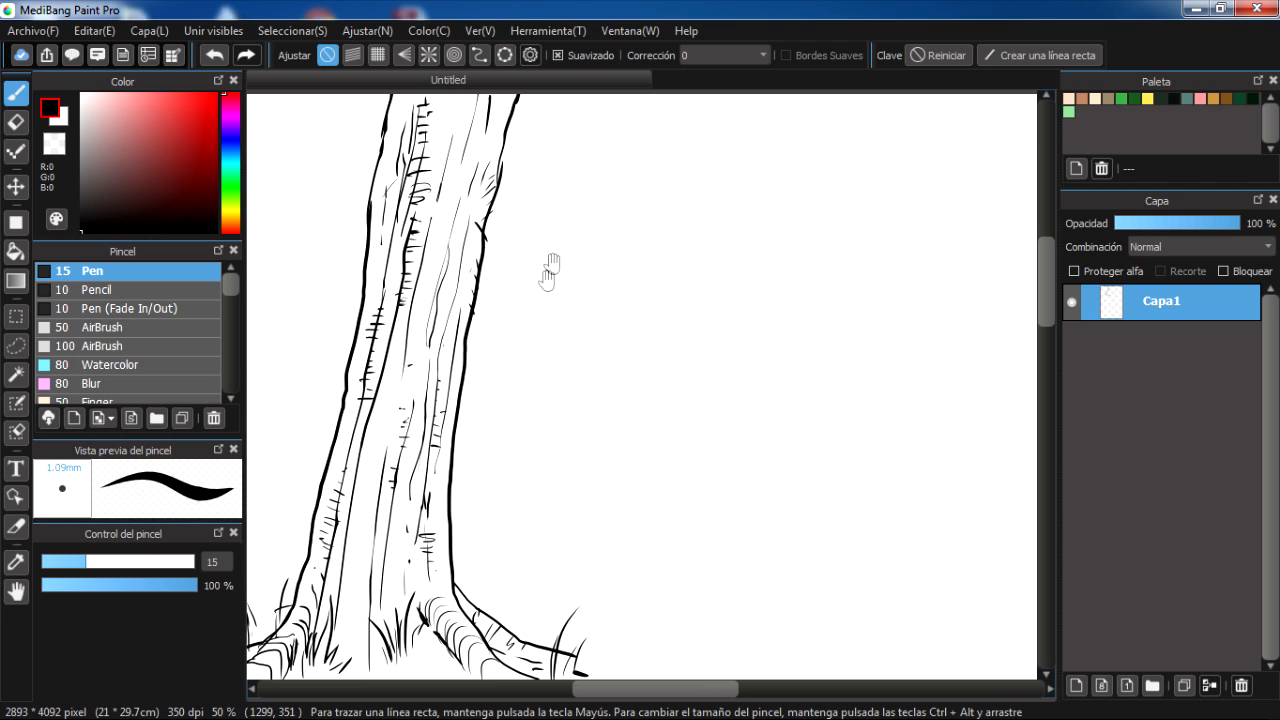
{"action": "mouse_move", "coordinate": [556, 278]}
{"action": "left_mouse_down"}
{"action": "mouse_move", "coordinate": [551, 294]}
{"action": "mouse_move", "coordinate": [580, 314]}
{"action": "left_mouse_up"}
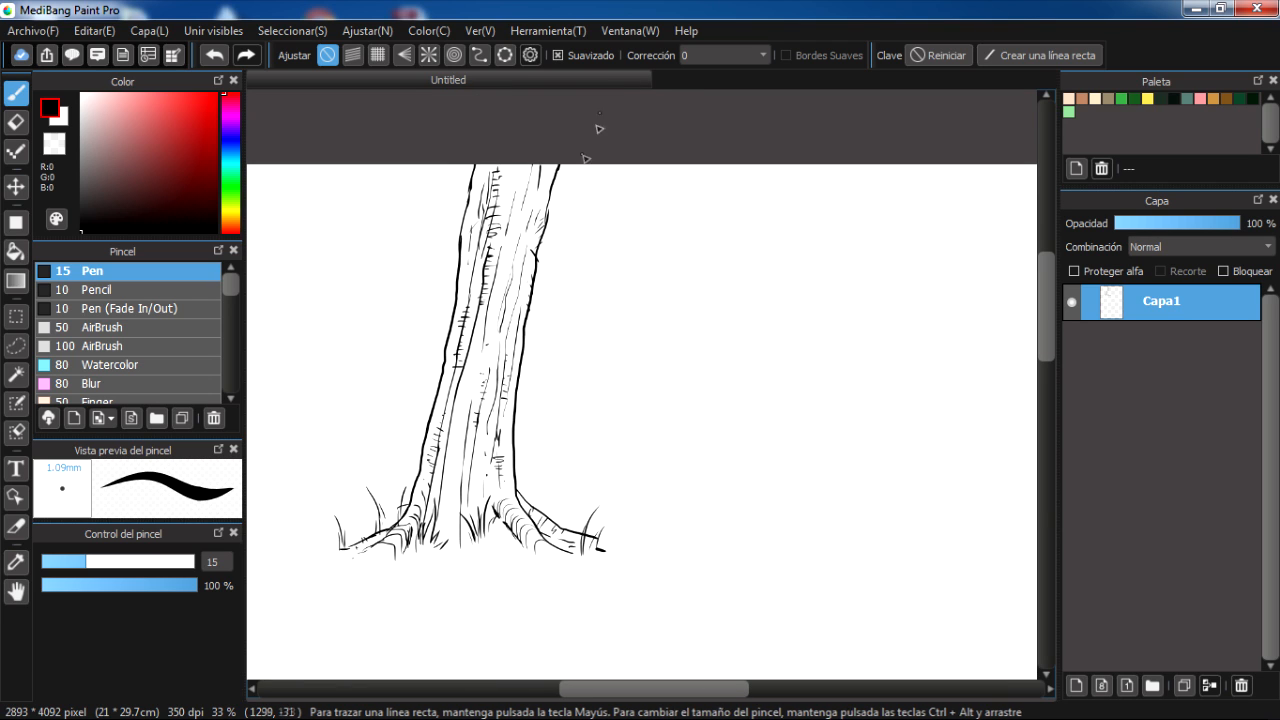
{"action": "left_click", "coordinate": [738, 58]}
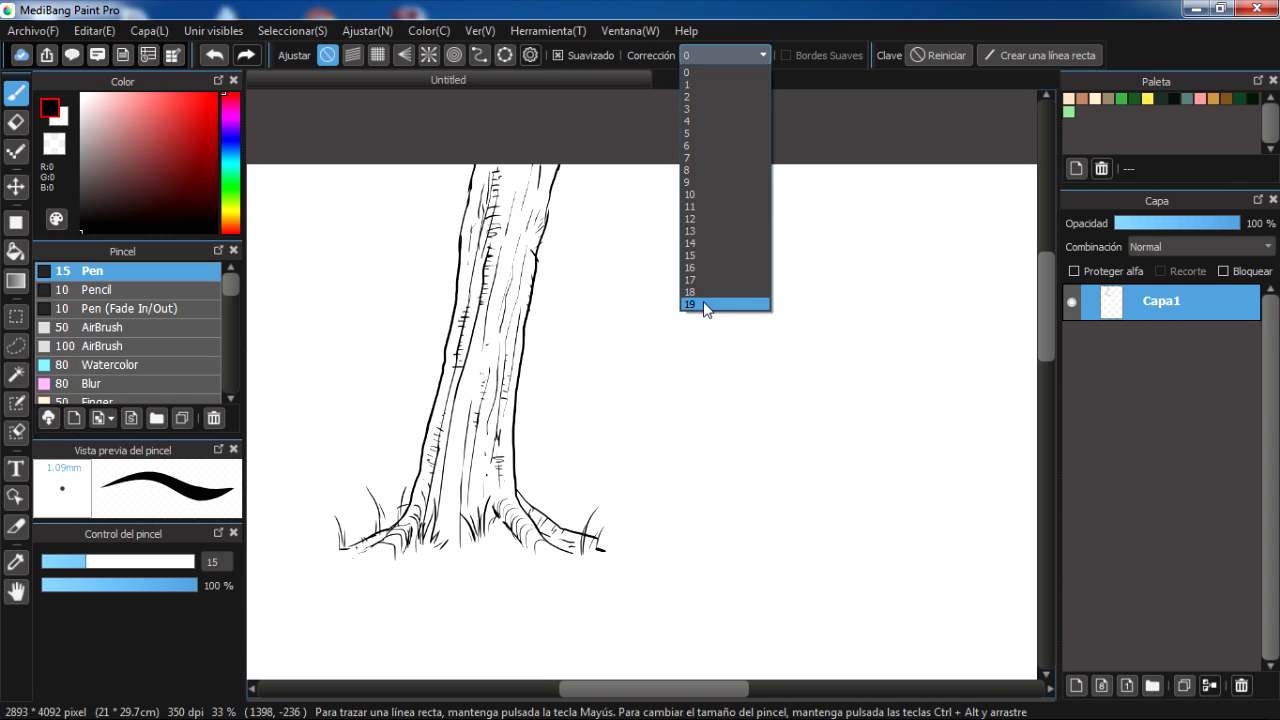
{"action": "left_click", "coordinate": [706, 304]}
{"action": "mouse_move", "coordinate": [634, 330]}
{"action": "left_mouse_down"}
{"action": "mouse_move", "coordinate": [724, 309]}
{"action": "mouse_move", "coordinate": [724, 393]}
{"action": "mouse_move", "coordinate": [678, 322]}
{"action": "mouse_move", "coordinate": [794, 283]}
{"action": "mouse_move", "coordinate": [741, 228]}
{"action": "mouse_move", "coordinate": [805, 316]}
{"action": "mouse_move", "coordinate": [826, 437]}
{"action": "mouse_move", "coordinate": [773, 344]}
{"action": "mouse_move", "coordinate": [780, 287]}
{"action": "left_mouse_up"}
{"action": "key", "text": "ctrl+z"}
Set the stroke correction to 0, try several freehand strokes beside the trunk, and undo them.
{"action": "left_click", "coordinate": [707, 63]}
{"action": "left_click", "coordinate": [708, 74]}
{"action": "mouse_move", "coordinate": [657, 366]}
{"action": "left_mouse_down"}
{"action": "mouse_move", "coordinate": [757, 297]}
{"action": "mouse_move", "coordinate": [665, 246]}
{"action": "mouse_move", "coordinate": [788, 258]}
{"action": "mouse_move", "coordinate": [738, 356]}
{"action": "mouse_move", "coordinate": [646, 393]}
{"action": "mouse_move", "coordinate": [632, 289]}
{"action": "mouse_move", "coordinate": [785, 412]}
{"action": "left_mouse_up"}
{"action": "key", "text": "ctrl+z"}
{"action": "mouse_move", "coordinate": [616, 361]}
{"action": "left_mouse_down"}
{"action": "mouse_move", "coordinate": [652, 233]}
{"action": "mouse_move", "coordinate": [622, 341]}
{"action": "mouse_move", "coordinate": [642, 270]}
{"action": "left_mouse_up"}
{"action": "mouse_move", "coordinate": [635, 311]}
{"action": "left_mouse_down"}
{"action": "mouse_move", "coordinate": [649, 257]}
{"action": "mouse_move", "coordinate": [669, 248]}
{"action": "left_mouse_up"}
{"action": "key", "text": "ctrl+z"}
{"action": "key", "text": "ctrl+z"}
{"action": "key", "text": "ctrl+z"}
{"action": "key", "text": "ctrl+z"}
Draw two small arrows pointing inward at the left and right edges of the existing trunk.
{"action": "left_click_drag", "start_coordinate": [598, 270], "coordinate": [641, 257]}
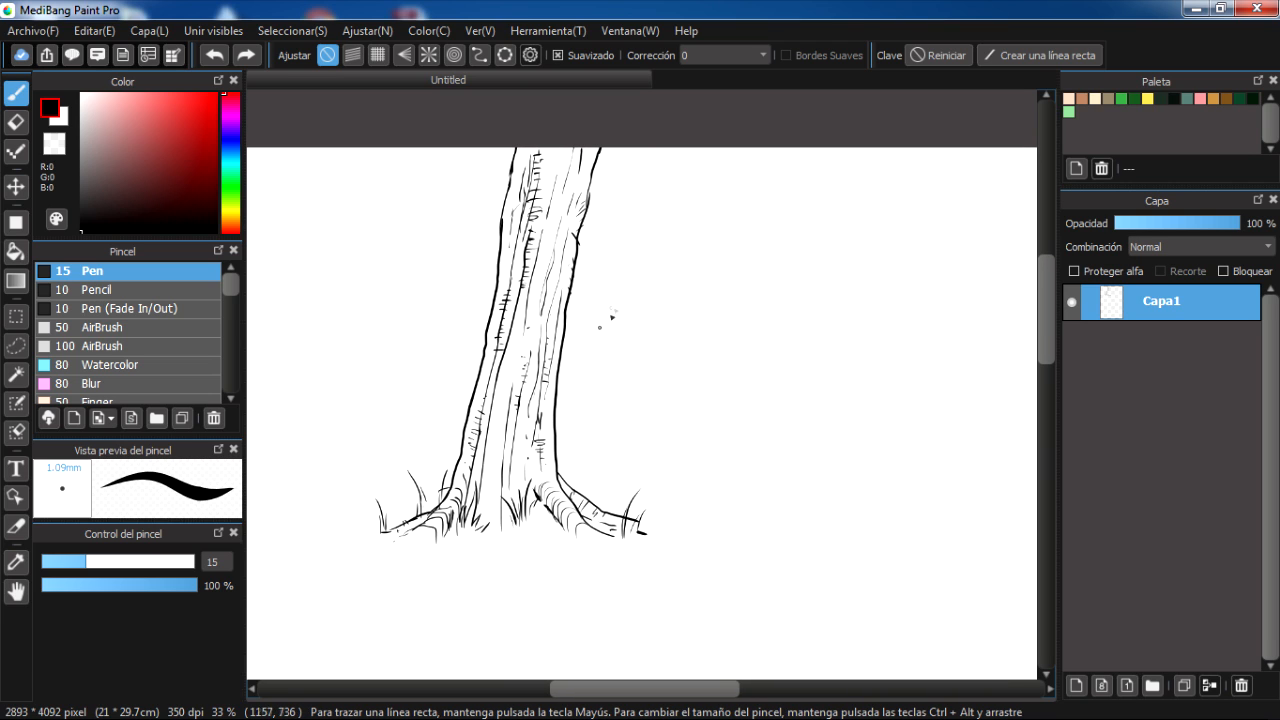
{"action": "left_click_drag", "start_coordinate": [605, 433], "coordinate": [566, 425]}
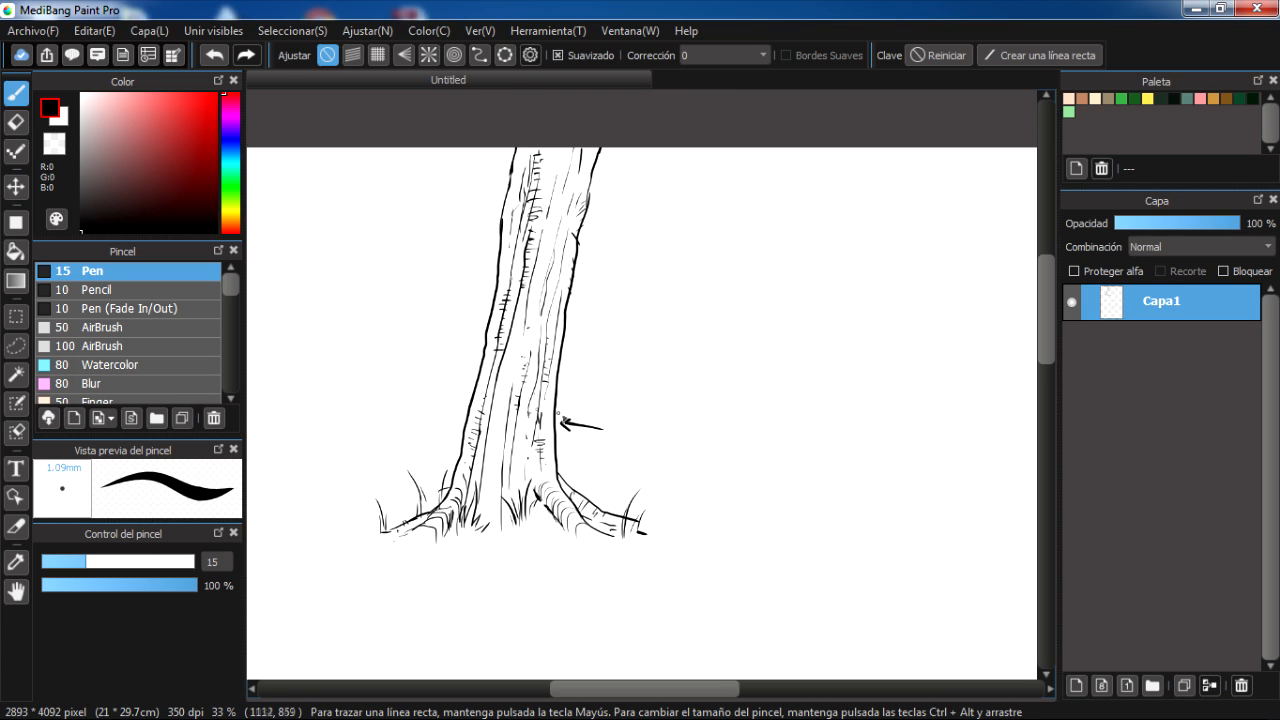
{"action": "left_click_drag", "start_coordinate": [421, 413], "coordinate": [448, 414]}
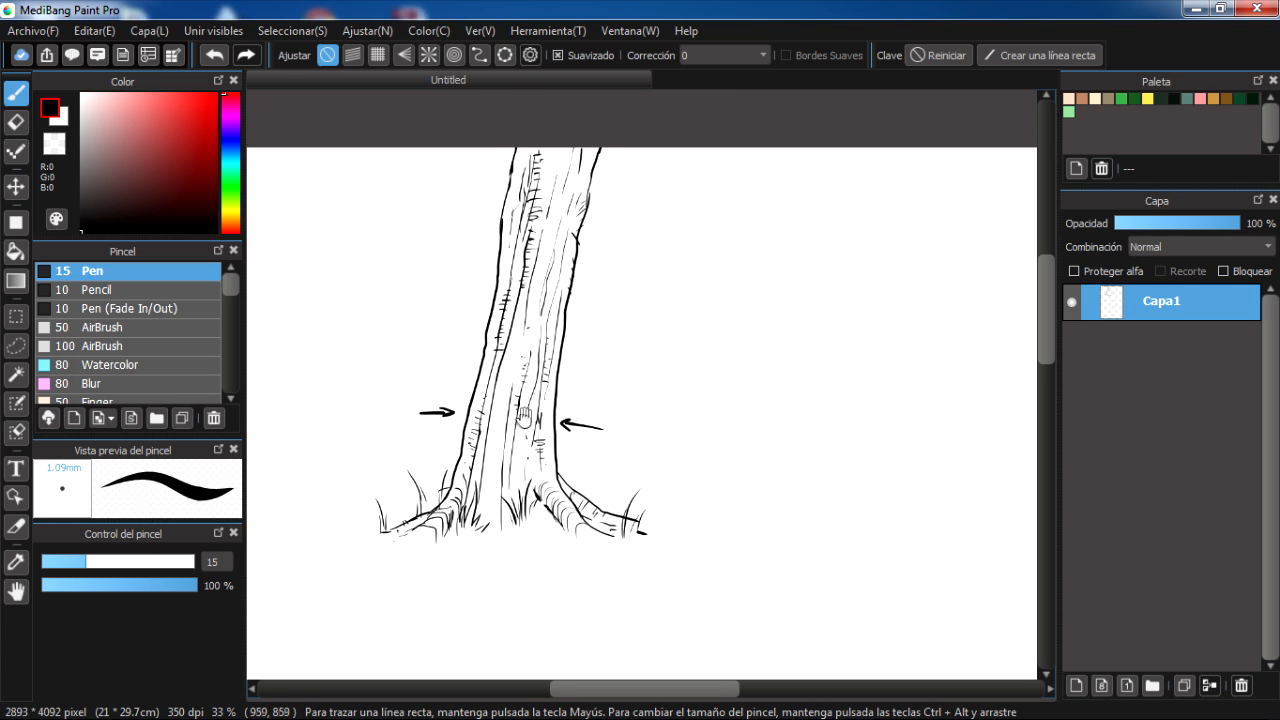
Draw the left and right contours of a second trunk beside the first, leaning slightly and flaring outward at the base.
{"action": "left_click_drag", "start_coordinate": [525, 418], "coordinate": [482, 400]}
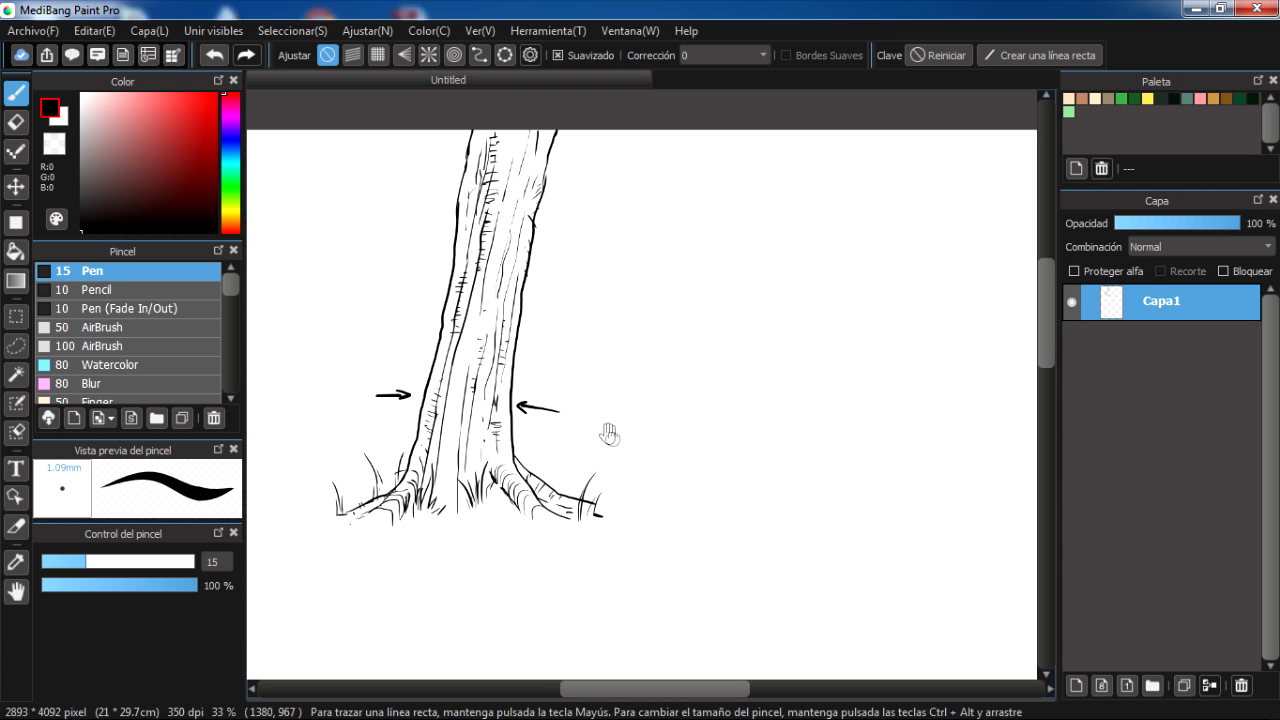
{"action": "left_click_drag", "start_coordinate": [630, 434], "coordinate": [649, 438]}
{"action": "mouse_move", "coordinate": [730, 469]}
{"action": "left_mouse_down"}
{"action": "mouse_move", "coordinate": [669, 477]}
{"action": "mouse_move", "coordinate": [628, 515]}
{"action": "mouse_move", "coordinate": [685, 360]}
{"action": "mouse_move", "coordinate": [716, 150]}
{"action": "left_mouse_up"}
{"action": "key", "text": "ctrl+z"}
{"action": "left_click_drag", "start_coordinate": [709, 210], "coordinate": [716, 140]}
{"action": "key", "text": "ctrl+z"}
{"action": "left_click_drag", "start_coordinate": [674, 390], "coordinate": [690, 296]}
{"action": "key", "text": "ctrl+z"}
{"action": "left_click_drag", "start_coordinate": [678, 388], "coordinate": [700, 288]}
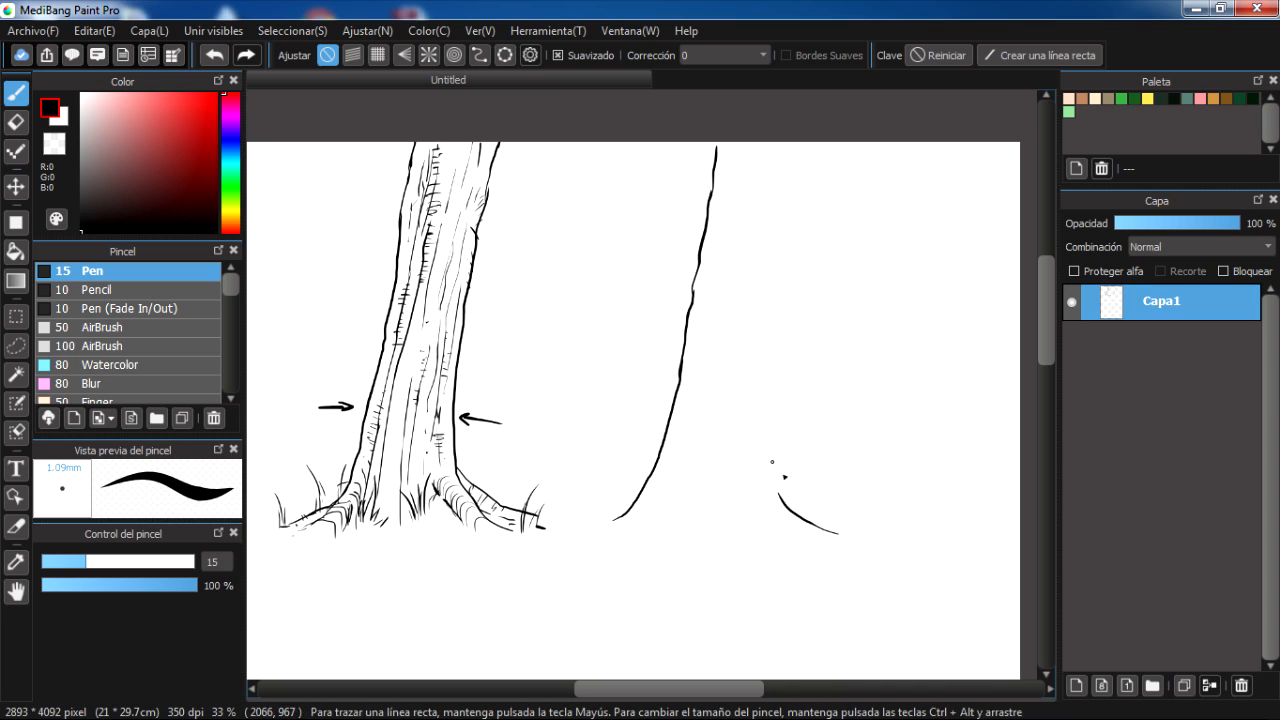
{"action": "mouse_move", "coordinate": [866, 543]}
{"action": "left_mouse_down"}
{"action": "mouse_move", "coordinate": [806, 497]}
{"action": "mouse_move", "coordinate": [774, 427]}
{"action": "mouse_move", "coordinate": [790, 201]}
{"action": "mouse_move", "coordinate": [811, 146]}
{"action": "left_mouse_up"}
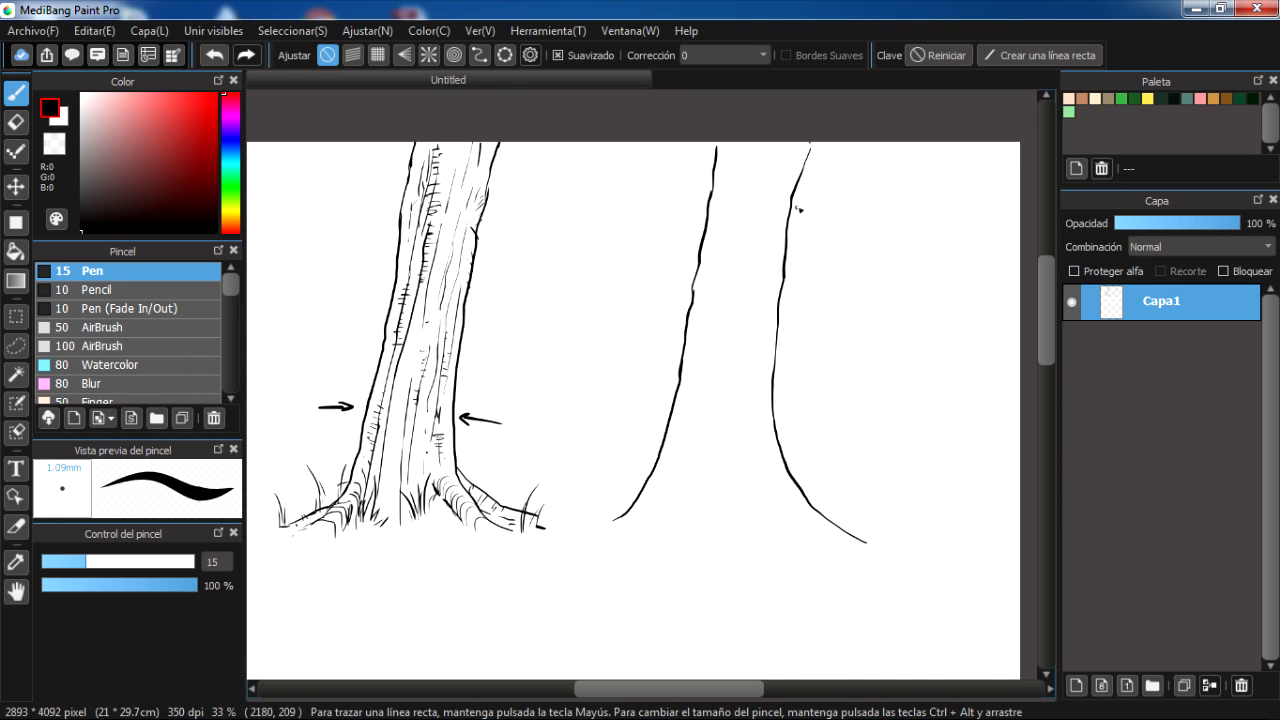
Sketch short root lines at the middle and right of the second trunk's base.
{"action": "left_click_drag", "start_coordinate": [755, 450], "coordinate": [774, 454]}
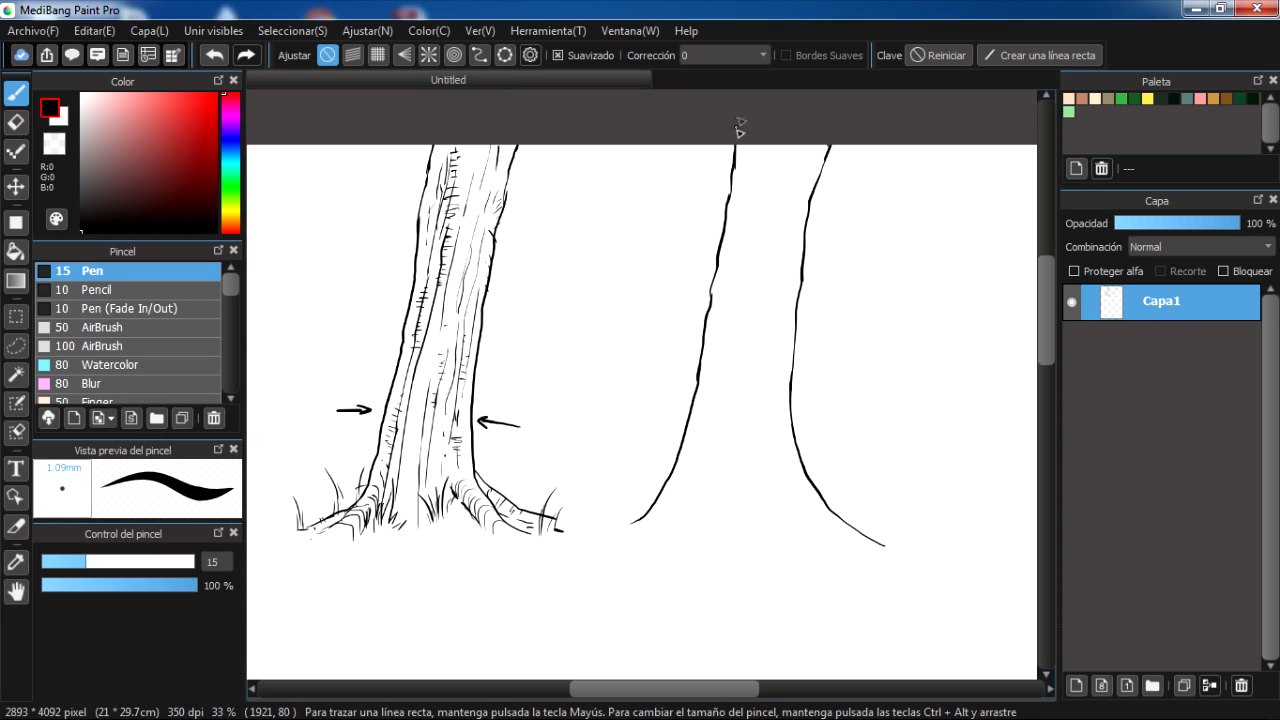
{"action": "scroll", "coordinate": [780, 282], "scroll_direction": "down", "scroll_amount": 1}
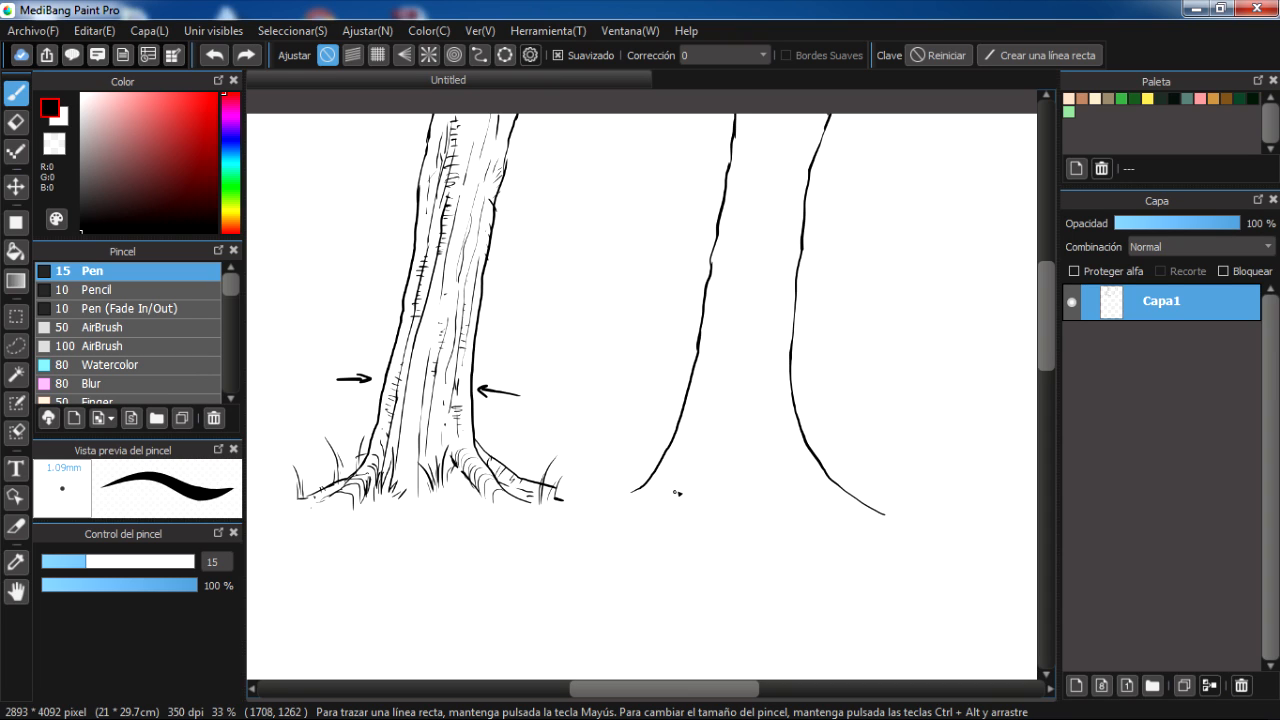
{"action": "left_click_drag", "start_coordinate": [695, 458], "coordinate": [704, 464]}
{"action": "left_click_drag", "start_coordinate": [801, 509], "coordinate": [784, 492]}
{"action": "left_click_drag", "start_coordinate": [770, 477], "coordinate": [764, 455]}
{"action": "mouse_move", "coordinate": [794, 502]}
{"action": "left_mouse_down"}
{"action": "mouse_move", "coordinate": [768, 474]}
{"action": "mouse_move", "coordinate": [762, 413]}
{"action": "mouse_move", "coordinate": [778, 492]}
{"action": "mouse_move", "coordinate": [806, 513]}
{"action": "left_mouse_up"}
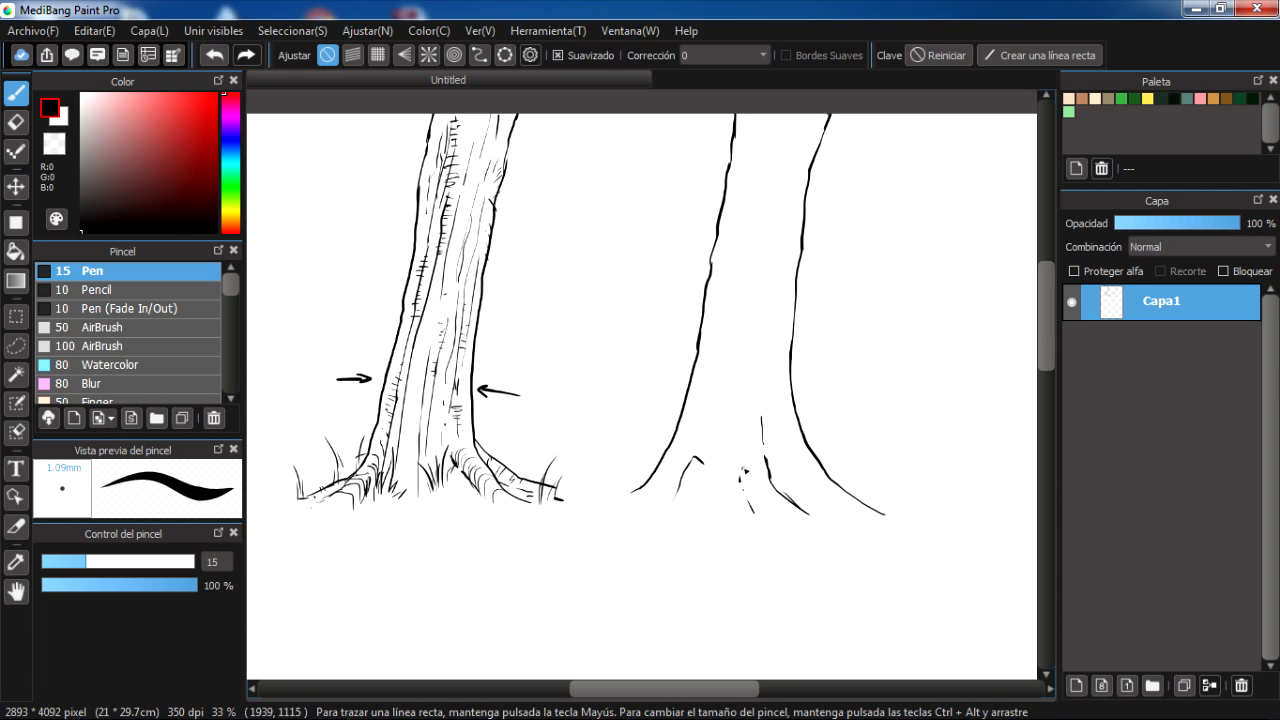
{"action": "left_click_drag", "start_coordinate": [826, 495], "coordinate": [850, 518]}
{"action": "left_click_drag", "start_coordinate": [788, 479], "coordinate": [814, 494]}
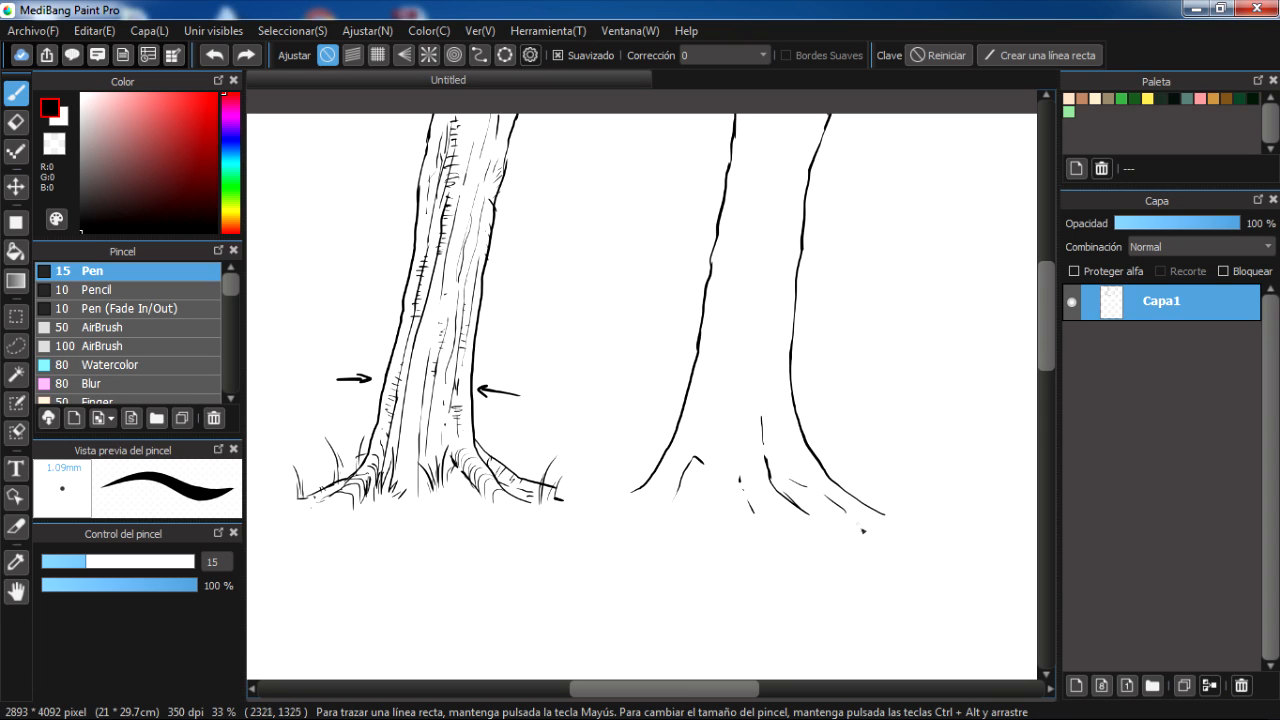
Add a second root line branching outward from the second trunk's left base, undoing unsatisfactory strokes.
{"action": "left_click_drag", "start_coordinate": [668, 446], "coordinate": [607, 481]}
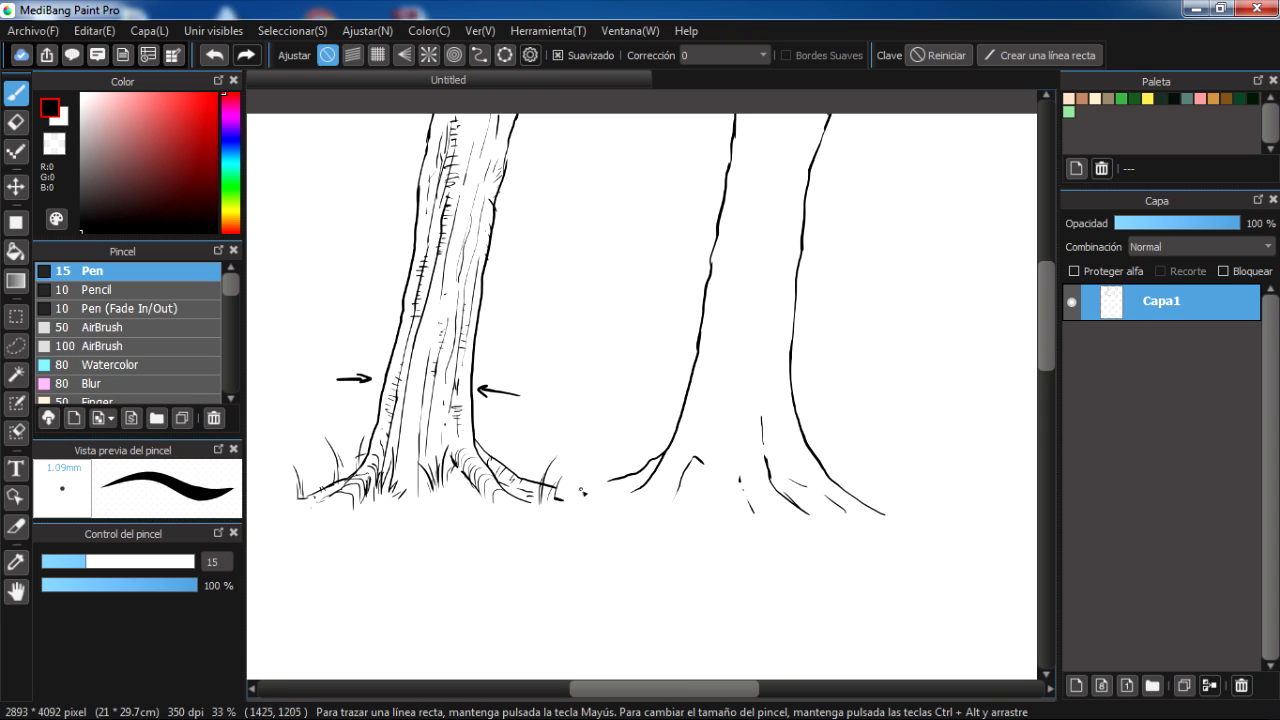
{"action": "key", "text": "ctrl+z"}
{"action": "mouse_move", "coordinate": [668, 446]}
{"action": "left_mouse_down"}
{"action": "mouse_move", "coordinate": [600, 488]}
{"action": "mouse_move", "coordinate": [632, 484]}
{"action": "mouse_move", "coordinate": [632, 504]}
{"action": "mouse_move", "coordinate": [673, 487]}
{"action": "mouse_move", "coordinate": [658, 553]}
{"action": "mouse_move", "coordinate": [672, 446]}
{"action": "left_mouse_up"}
{"action": "key", "text": "ctrl+z"}
{"action": "key", "text": "ctrl+z"}
Draw long, broken bark lines following the second trunk's lean along its left side and middle.
{"action": "left_click_drag", "start_coordinate": [658, 512], "coordinate": [704, 250]}
{"action": "mouse_move", "coordinate": [667, 367]}
{"action": "left_mouse_down"}
{"action": "mouse_move", "coordinate": [695, 200]}
{"action": "mouse_move", "coordinate": [672, 342]}
{"action": "mouse_move", "coordinate": [697, 229]}
{"action": "left_mouse_up"}
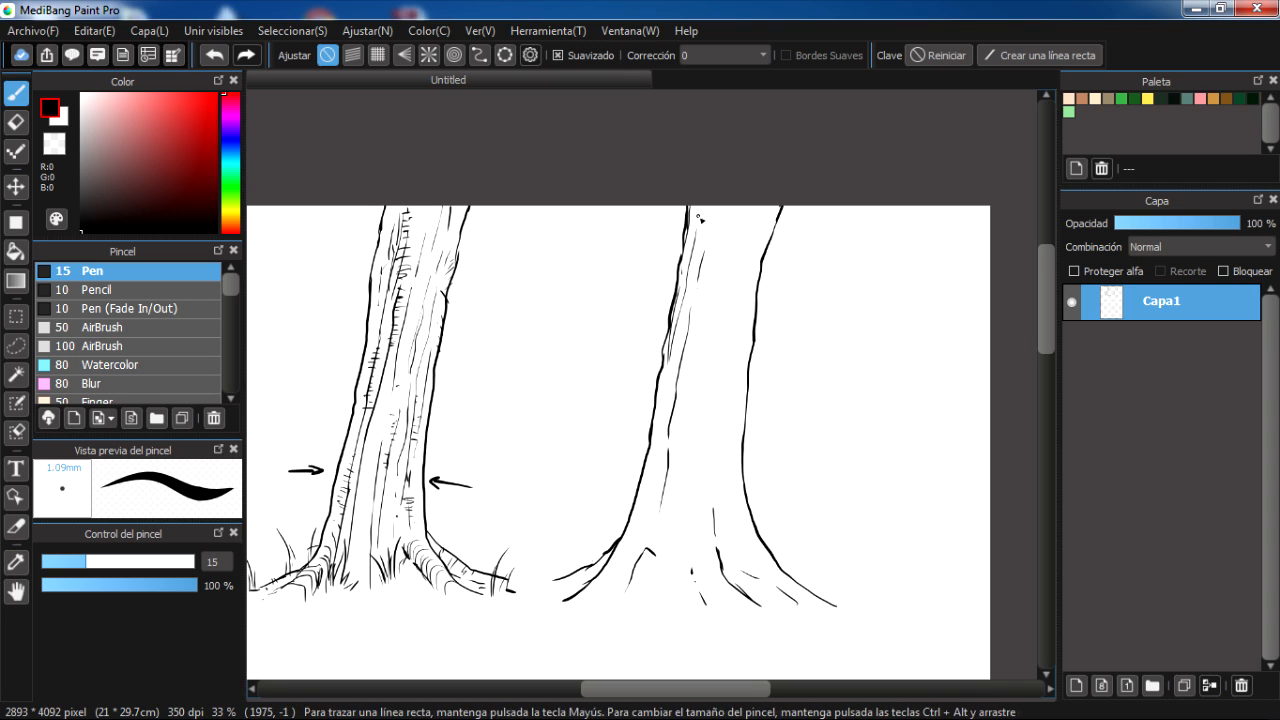
{"action": "left_click_drag", "start_coordinate": [667, 393], "coordinate": [657, 456]}
{"action": "left_click_drag", "start_coordinate": [740, 206], "coordinate": [722, 282]}
{"action": "mouse_move", "coordinate": [708, 386]}
{"action": "left_mouse_down"}
{"action": "mouse_move", "coordinate": [690, 458]}
{"action": "mouse_move", "coordinate": [692, 552]}
{"action": "mouse_move", "coordinate": [713, 391]}
{"action": "left_mouse_up"}
{"action": "left_click_drag", "start_coordinate": [725, 341], "coordinate": [757, 208]}
{"action": "left_click_drag", "start_coordinate": [752, 291], "coordinate": [736, 403]}
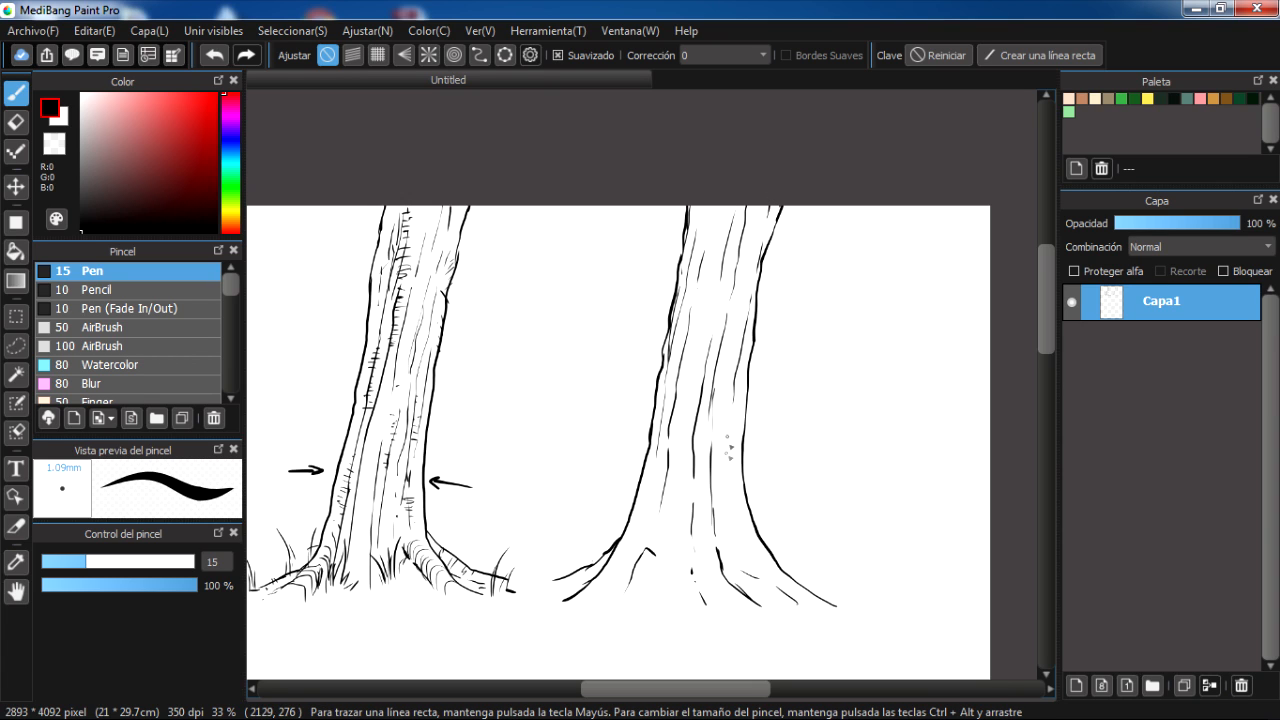
Draw long bark lines along the second trunk's right side and extend the lines into its right root.
{"action": "left_click_drag", "start_coordinate": [728, 458], "coordinate": [727, 390]}
{"action": "left_click_drag", "start_coordinate": [739, 545], "coordinate": [728, 465]}
{"action": "left_click_drag", "start_coordinate": [727, 416], "coordinate": [750, 302]}
{"action": "left_click_drag", "start_coordinate": [733, 457], "coordinate": [742, 346]}
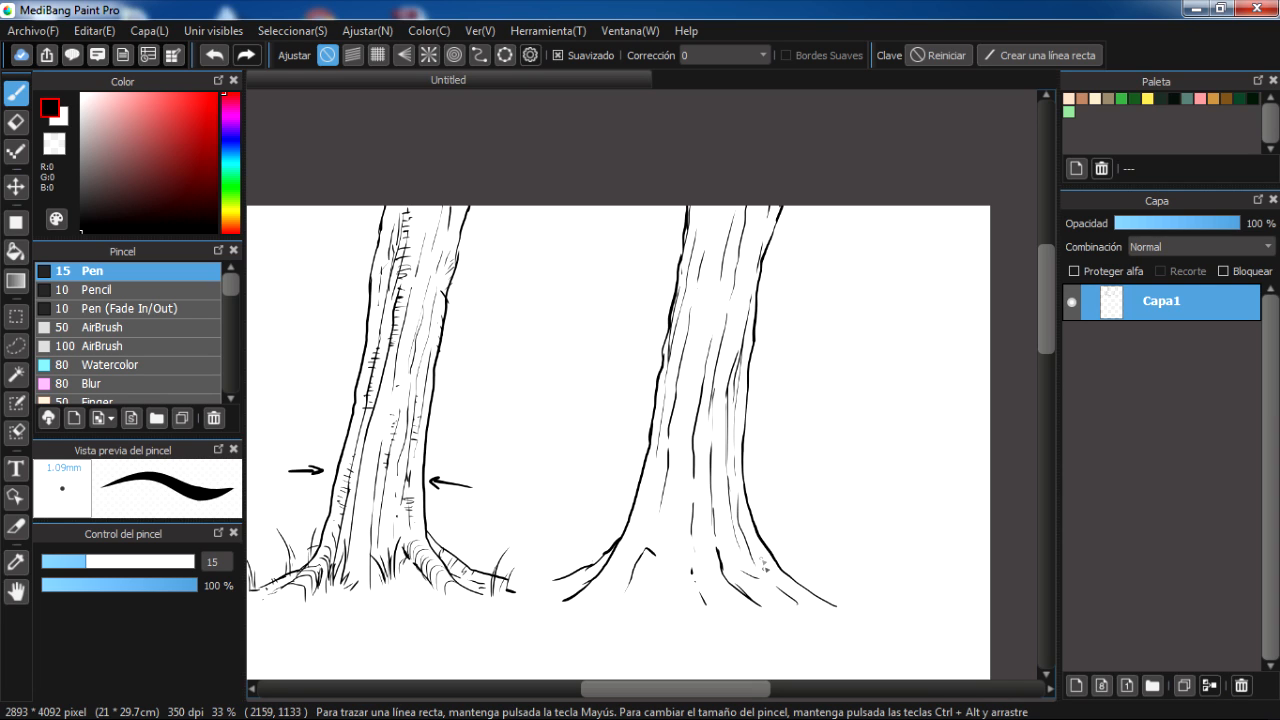
{"action": "mouse_move", "coordinate": [759, 576]}
{"action": "left_mouse_down"}
{"action": "mouse_move", "coordinate": [776, 588]}
{"action": "mouse_move", "coordinate": [741, 573]}
{"action": "left_mouse_up"}
{"action": "left_click_drag", "start_coordinate": [770, 575], "coordinate": [757, 500]}
Add short hatch marks between the bark lines on the left and middle of the second trunk.
{"action": "mouse_move", "coordinate": [745, 441]}
{"action": "left_mouse_down"}
{"action": "mouse_move", "coordinate": [812, 513]}
{"action": "mouse_move", "coordinate": [880, 548]}
{"action": "mouse_move", "coordinate": [822, 526]}
{"action": "mouse_move", "coordinate": [773, 461]}
{"action": "left_mouse_up"}
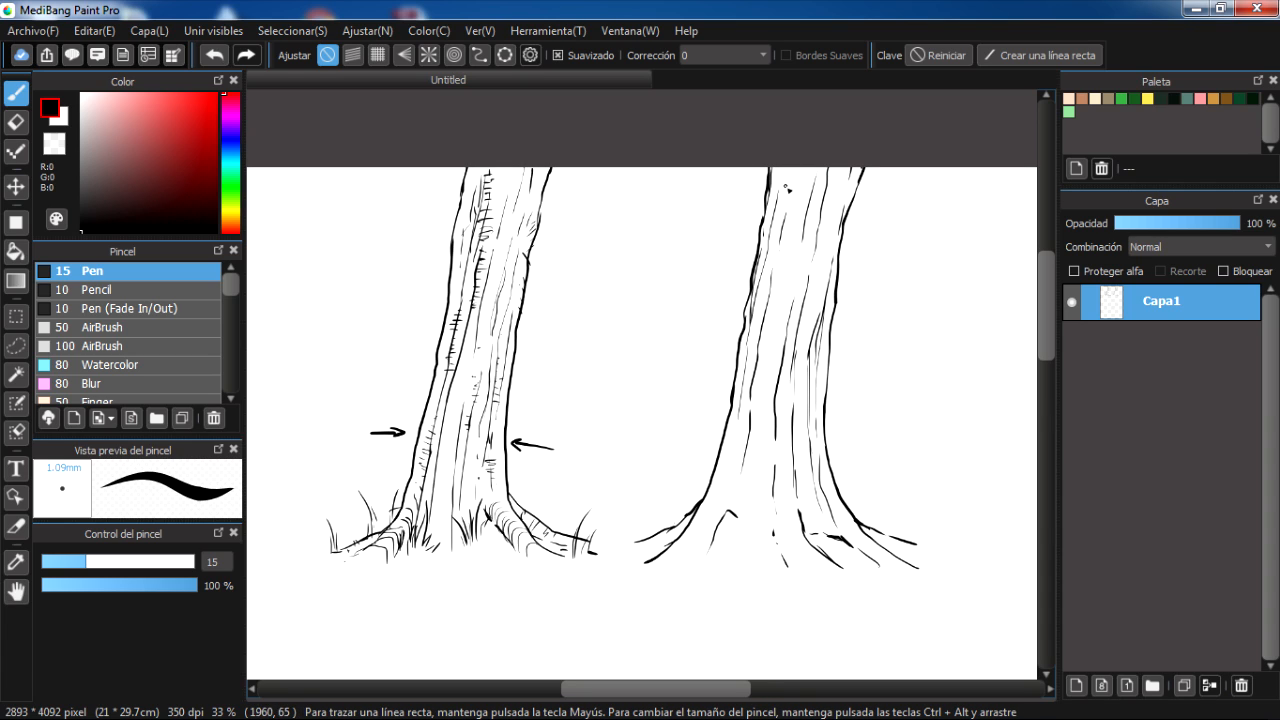
{"action": "left_click_drag", "start_coordinate": [777, 195], "coordinate": [787, 194]}
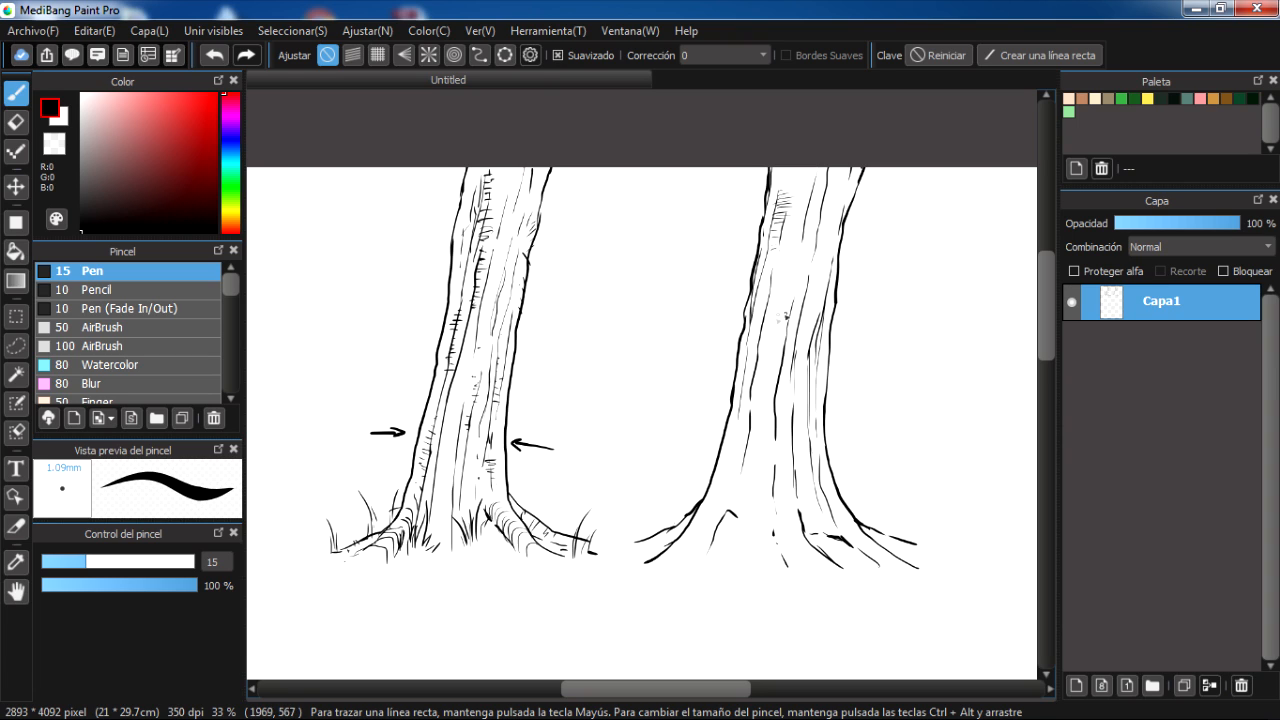
{"action": "mouse_move", "coordinate": [756, 352]}
{"action": "left_mouse_down"}
{"action": "mouse_move", "coordinate": [770, 356]}
{"action": "mouse_move", "coordinate": [761, 396]}
{"action": "left_mouse_up"}
{"action": "left_click_drag", "start_coordinate": [745, 465], "coordinate": [740, 474]}
{"action": "mouse_move", "coordinate": [796, 316]}
{"action": "left_mouse_down"}
{"action": "mouse_move", "coordinate": [809, 368]}
{"action": "mouse_move", "coordinate": [805, 328]}
{"action": "left_mouse_up"}
{"action": "left_click_drag", "start_coordinate": [797, 321], "coordinate": [806, 311]}
{"action": "left_click_drag", "start_coordinate": [802, 304], "coordinate": [821, 303]}
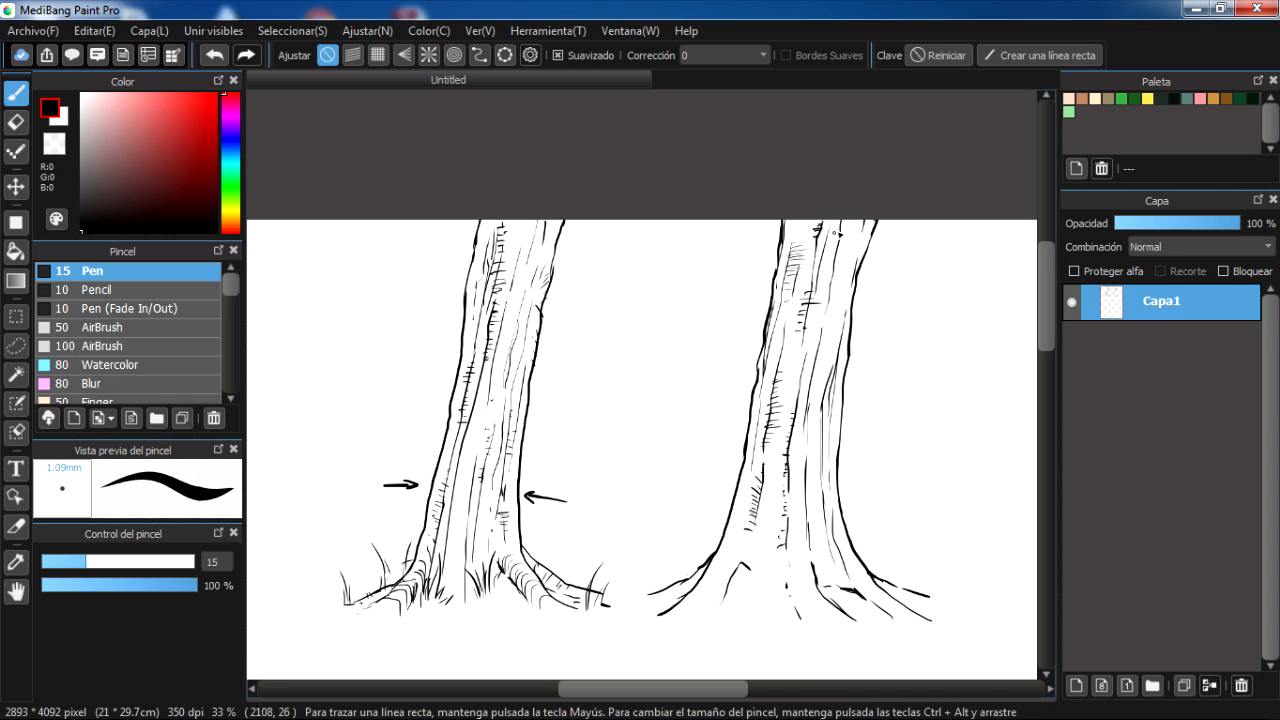
Add short horizontal hatch marks across the second trunk's top and down its right side.
{"action": "left_click_drag", "start_coordinate": [808, 227], "coordinate": [792, 225]}
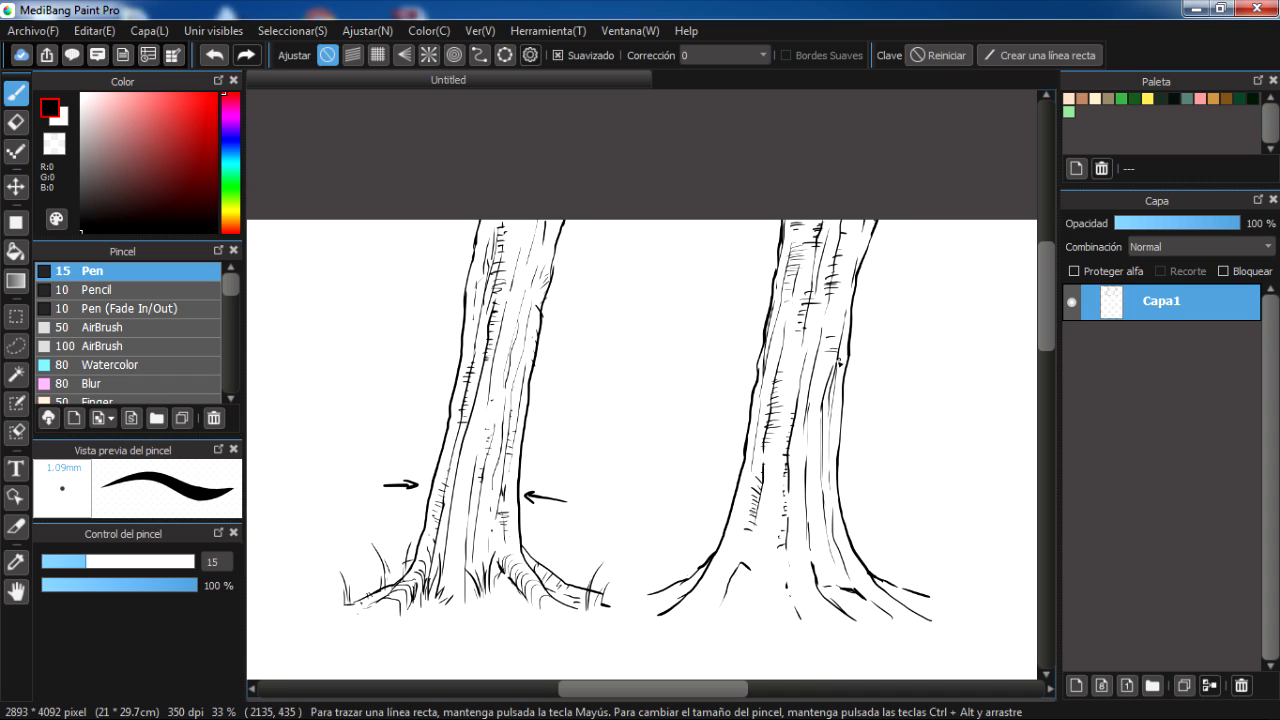
{"action": "left_click_drag", "start_coordinate": [824, 363], "coordinate": [836, 381]}
{"action": "left_click_drag", "start_coordinate": [830, 484], "coordinate": [821, 454]}
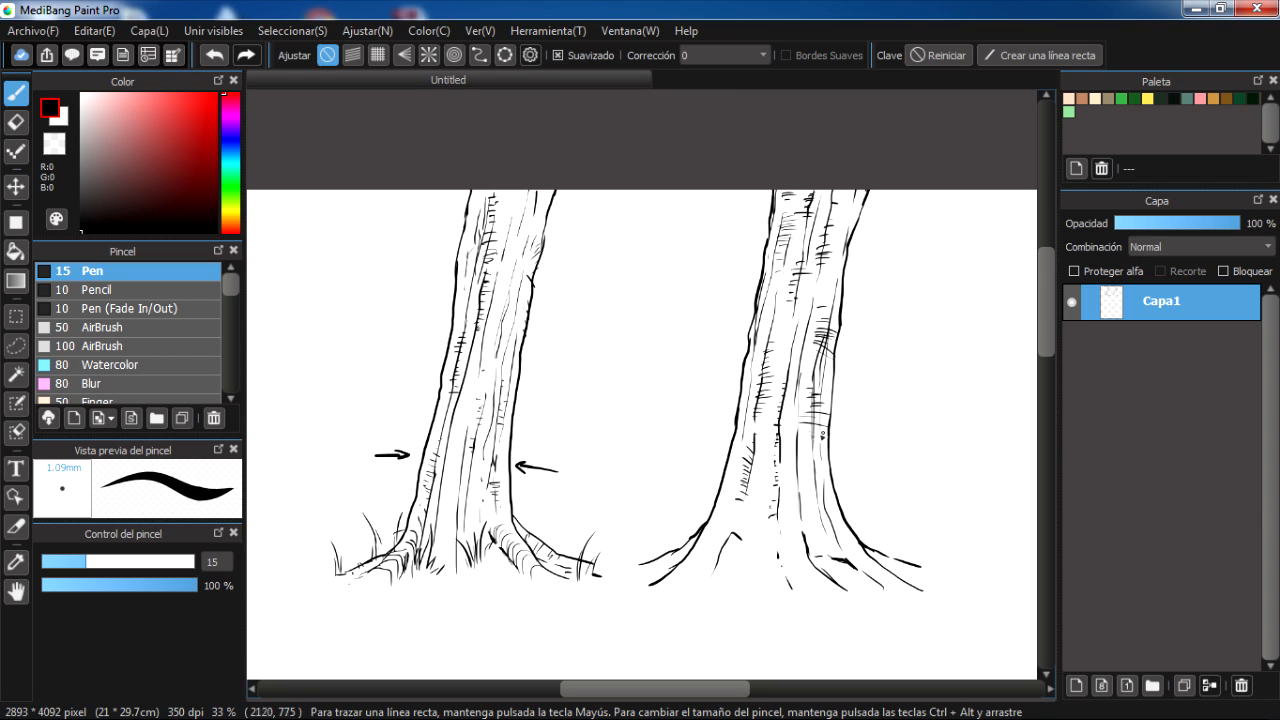
{"action": "left_click_drag", "start_coordinate": [808, 441], "coordinate": [827, 446]}
{"action": "left_click_drag", "start_coordinate": [831, 521], "coordinate": [853, 515]}
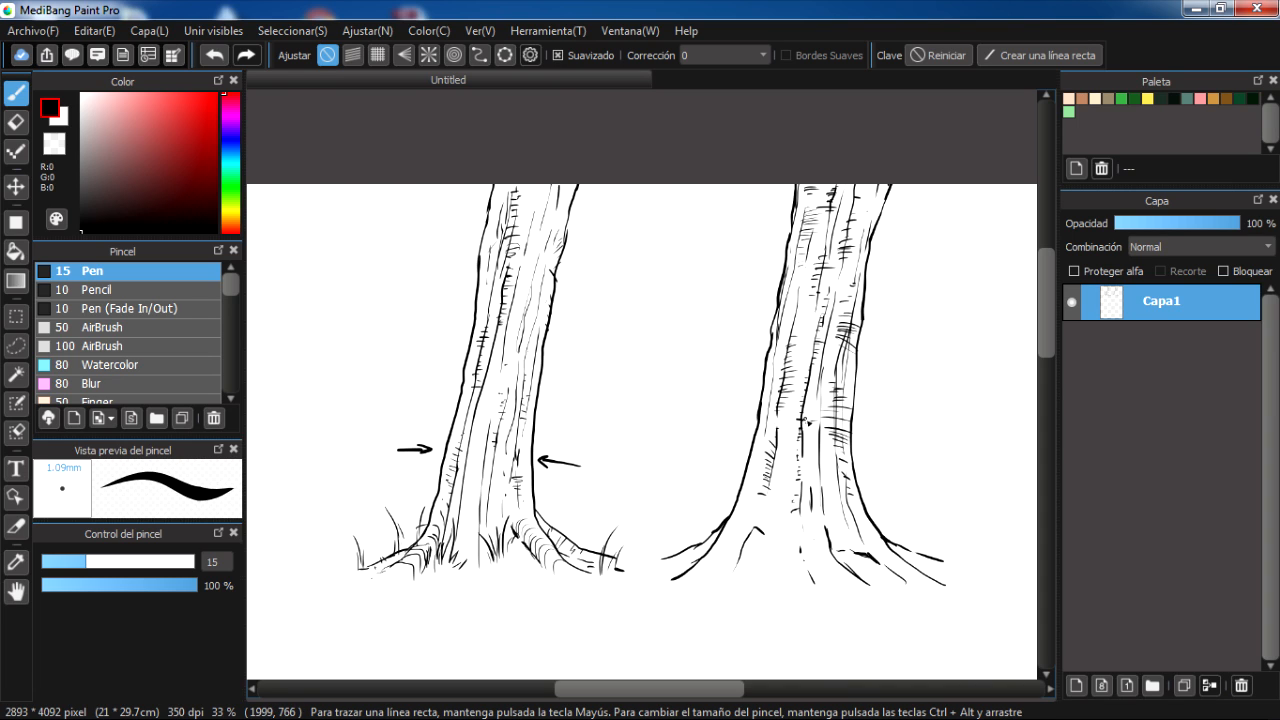
Hatch the lower middle of the second trunk with short horizontal strokes.
{"action": "left_click_drag", "start_coordinate": [810, 445], "coordinate": [822, 446]}
{"action": "left_click_drag", "start_coordinate": [810, 453], "coordinate": [821, 460]}
{"action": "left_click_drag", "start_coordinate": [810, 467], "coordinate": [823, 475]}
Draw curved contour lines and short hatching over the second trunk's left, middle and right roots.
{"action": "left_click_drag", "start_coordinate": [821, 524], "coordinate": [841, 476]}
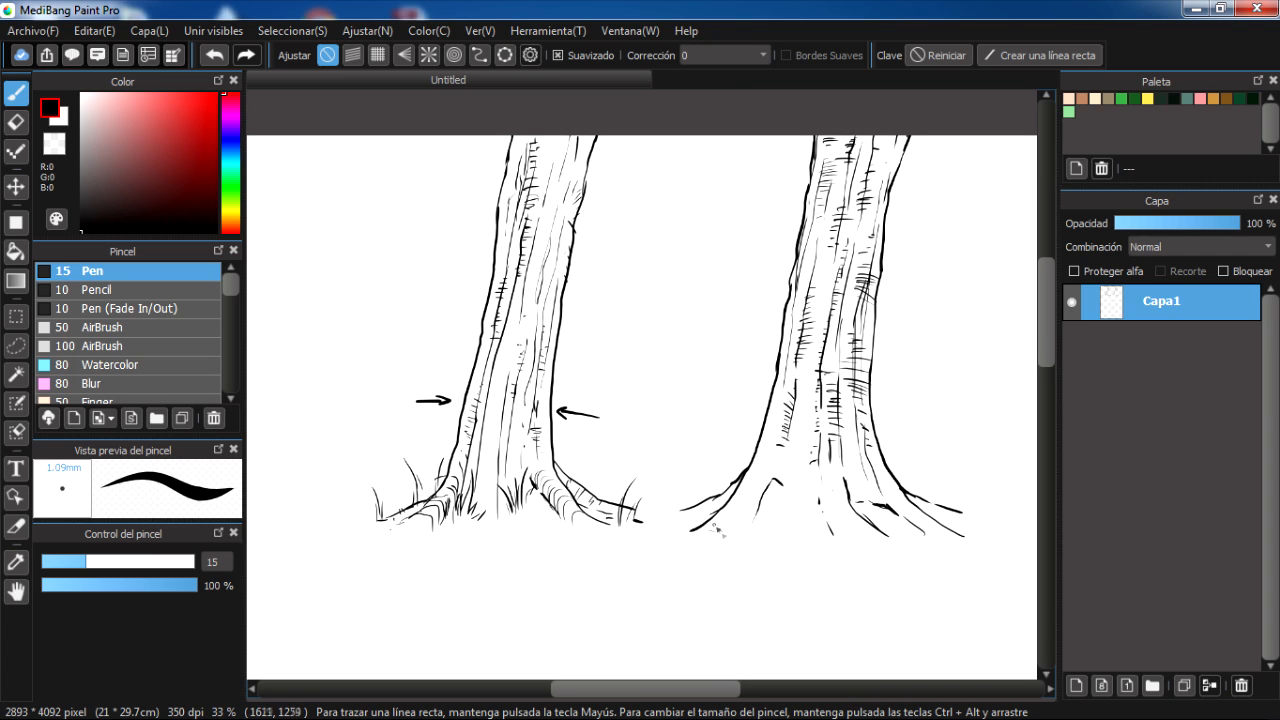
{"action": "left_click_drag", "start_coordinate": [738, 501], "coordinate": [745, 532]}
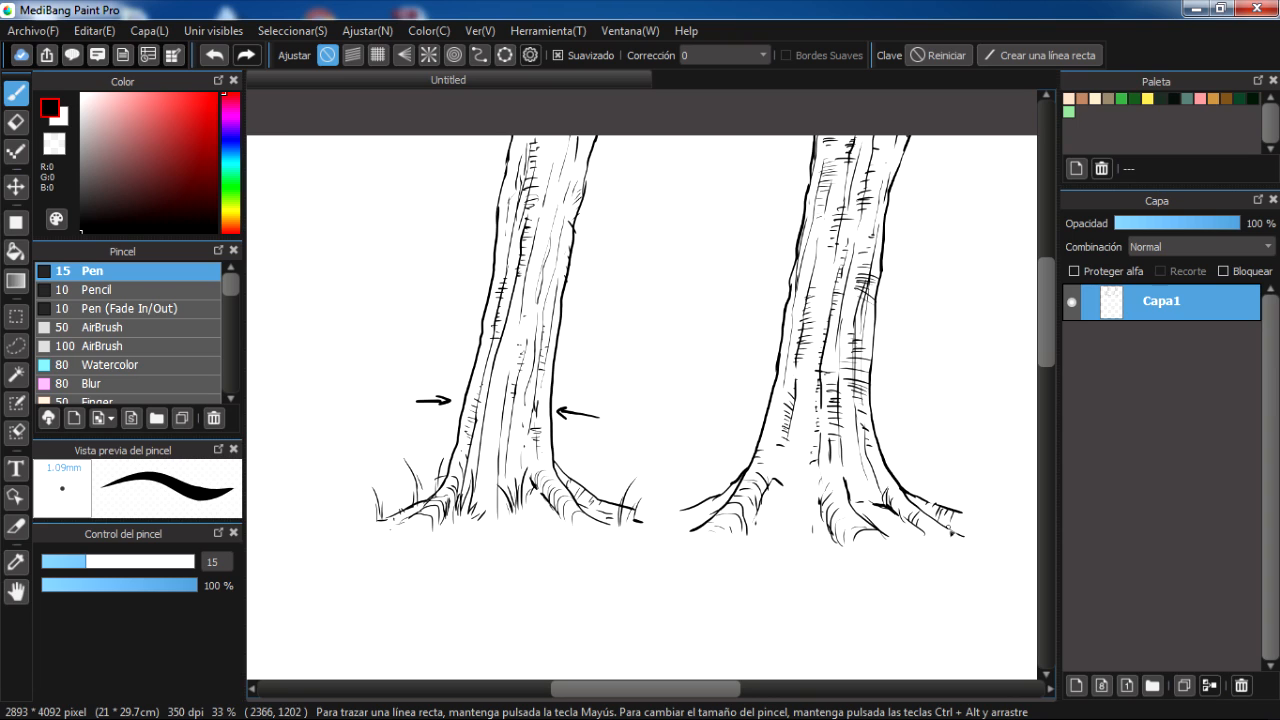
{"action": "left_click_drag", "start_coordinate": [971, 518], "coordinate": [993, 527]}
{"action": "left_click_drag", "start_coordinate": [691, 533], "coordinate": [698, 530]}
Draw thin upright grass blades in front of the second trunk's base, just right of its left root.
{"action": "scroll", "coordinate": [745, 490], "scroll_direction": "up", "scroll_amount": 3}
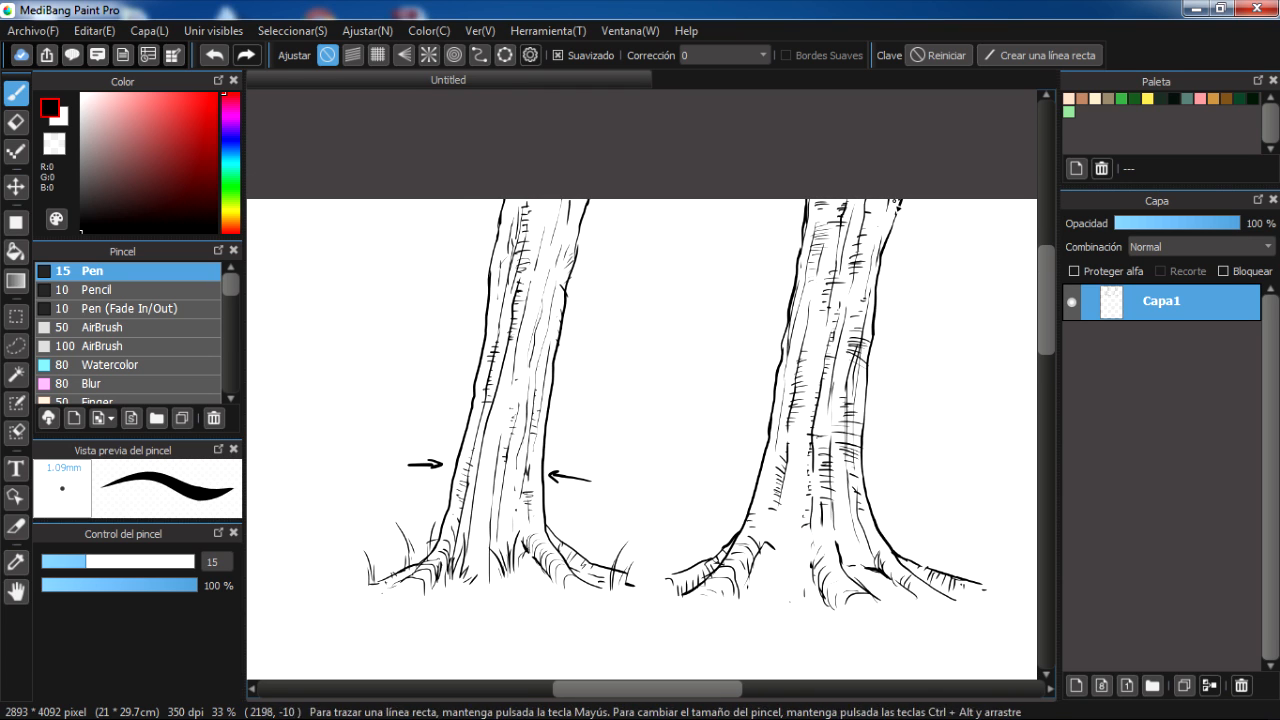
{"action": "scroll", "coordinate": [758, 383], "scroll_direction": "down", "scroll_amount": 3}
{"action": "left_click_drag", "start_coordinate": [728, 484], "coordinate": [700, 513]}
{"action": "mouse_move", "coordinate": [696, 461]}
{"action": "left_mouse_down"}
{"action": "mouse_move", "coordinate": [707, 520]}
{"action": "mouse_move", "coordinate": [708, 463]}
{"action": "left_mouse_up"}
{"action": "left_click_drag", "start_coordinate": [712, 492], "coordinate": [728, 451]}
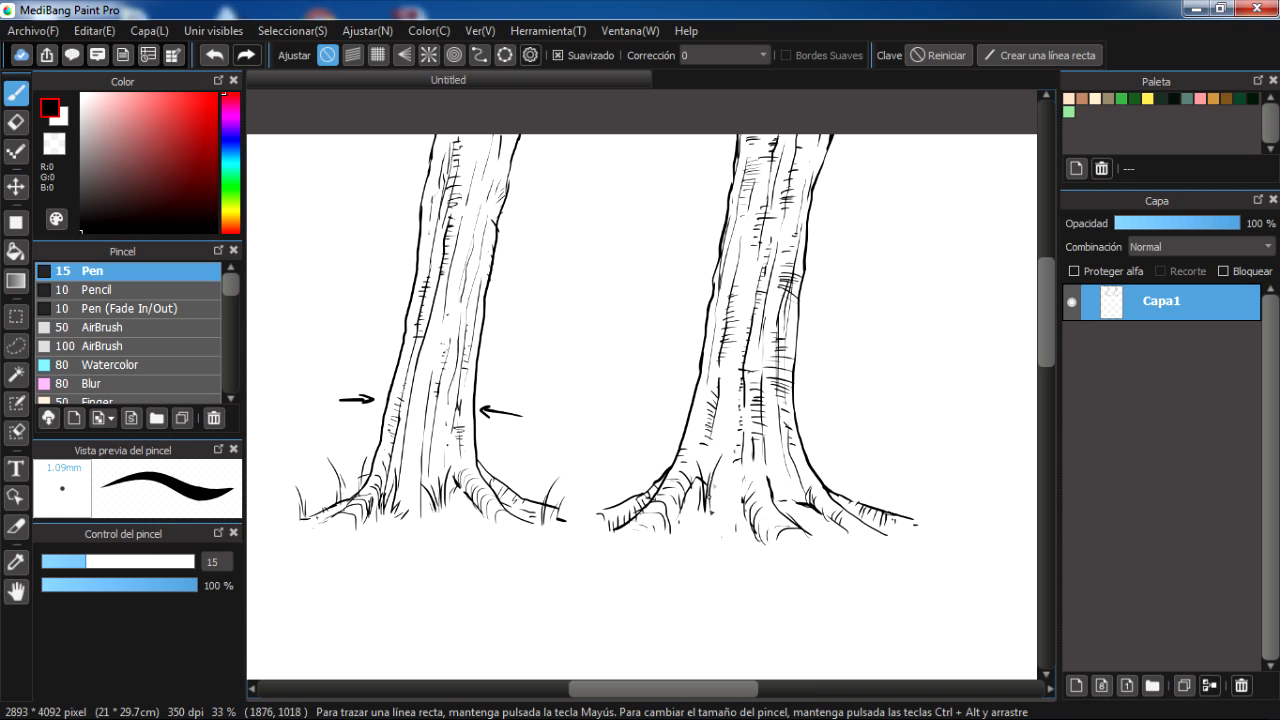
Draw grass blades around the second trunk's left root, undoing and redrawing unsatisfactory strokes.
{"action": "mouse_move", "coordinate": [685, 526]}
{"action": "left_mouse_down"}
{"action": "mouse_move", "coordinate": [741, 532]}
{"action": "mouse_move", "coordinate": [682, 446]}
{"action": "mouse_move", "coordinate": [699, 452]}
{"action": "left_mouse_up"}
{"action": "key", "text": "ctrl+z"}
{"action": "key", "text": "ctrl+z"}
{"action": "key", "text": "ctrl+z"}
{"action": "key", "text": "ctrl+z"}
{"action": "mouse_move", "coordinate": [687, 469]}
{"action": "left_mouse_down"}
{"action": "mouse_move", "coordinate": [698, 502]}
{"action": "mouse_move", "coordinate": [702, 452]}
{"action": "left_mouse_up"}
{"action": "key", "text": "ctrl+z"}
{"action": "mouse_move", "coordinate": [694, 502]}
{"action": "left_mouse_down"}
{"action": "mouse_move", "coordinate": [705, 456]}
{"action": "mouse_move", "coordinate": [709, 470]}
{"action": "left_mouse_up"}
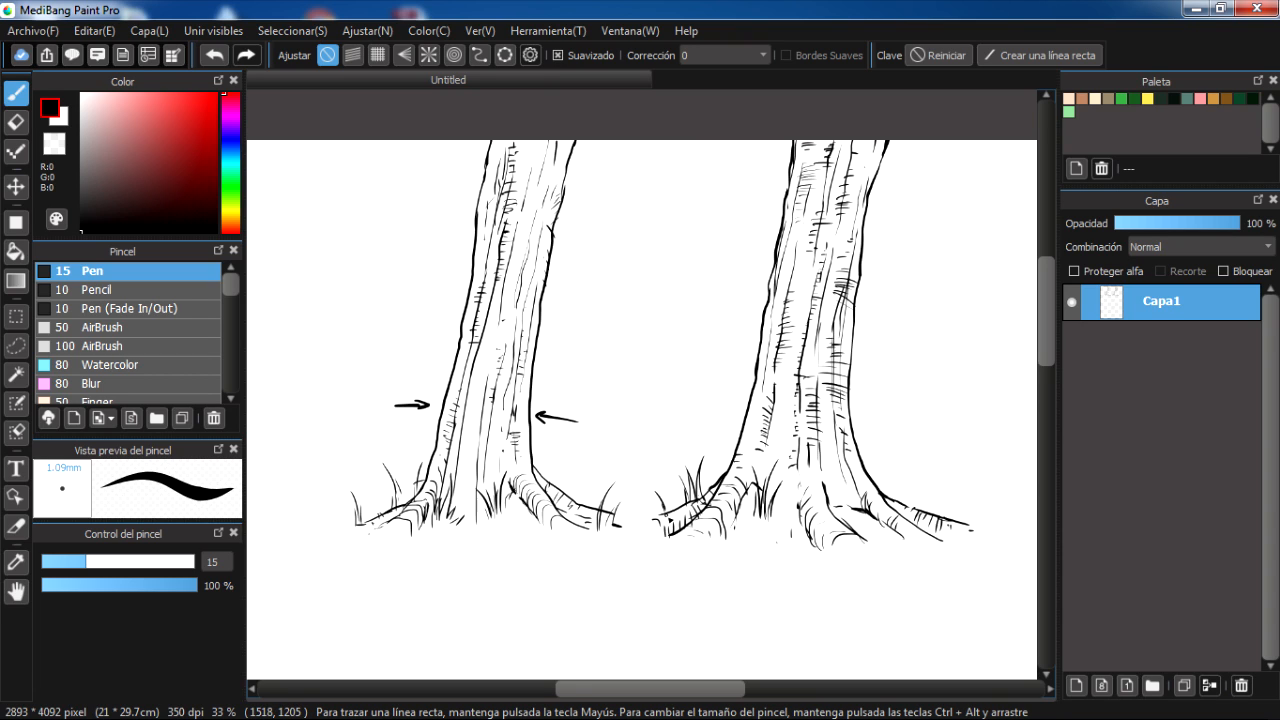
{"action": "left_click_drag", "start_coordinate": [734, 557], "coordinate": [742, 513]}
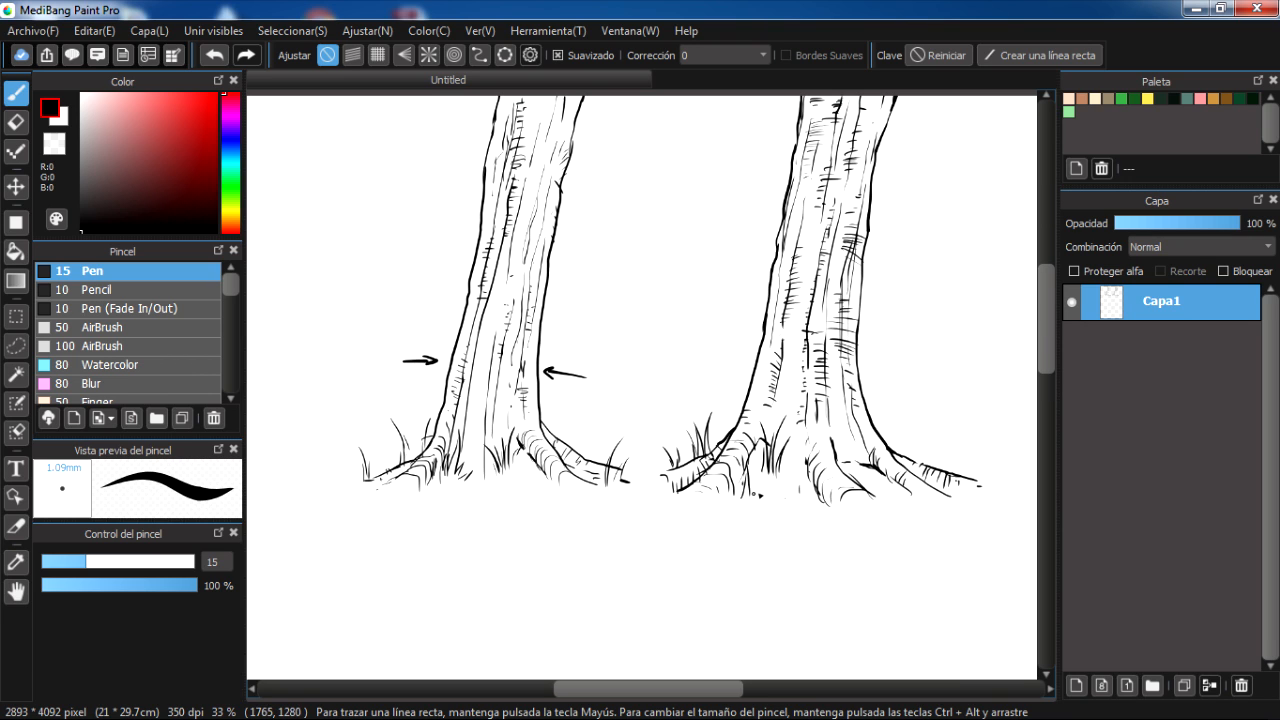
Add grass blades along the second trunk's right root, redrawing one unsatisfactory stroke, and darken the gap between the roots.
{"action": "left_click_drag", "start_coordinate": [847, 436], "coordinate": [850, 470]}
{"action": "mouse_move", "coordinate": [919, 436]}
{"action": "left_mouse_down"}
{"action": "mouse_move", "coordinate": [926, 468]}
{"action": "mouse_move", "coordinate": [954, 484]}
{"action": "left_mouse_up"}
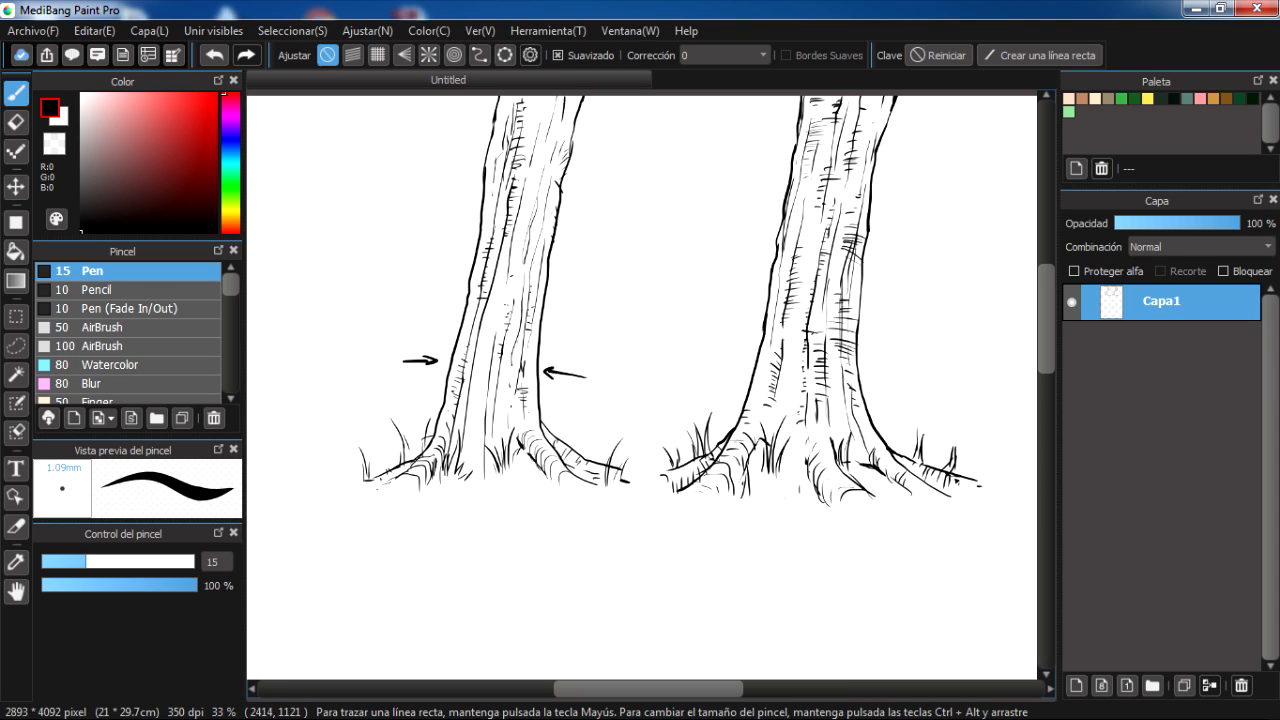
{"action": "key", "text": "ctrl+z"}
{"action": "mouse_move", "coordinate": [966, 458]}
{"action": "left_mouse_down"}
{"action": "mouse_move", "coordinate": [955, 474]}
{"action": "mouse_move", "coordinate": [889, 436]}
{"action": "mouse_move", "coordinate": [910, 401]}
{"action": "mouse_move", "coordinate": [885, 400]}
{"action": "left_mouse_up"}
{"action": "mouse_move", "coordinate": [804, 464]}
{"action": "left_mouse_down"}
{"action": "mouse_move", "coordinate": [824, 478]}
{"action": "mouse_move", "coordinate": [776, 486]}
{"action": "mouse_move", "coordinate": [790, 444]}
{"action": "mouse_move", "coordinate": [873, 484]}
{"action": "left_mouse_up"}
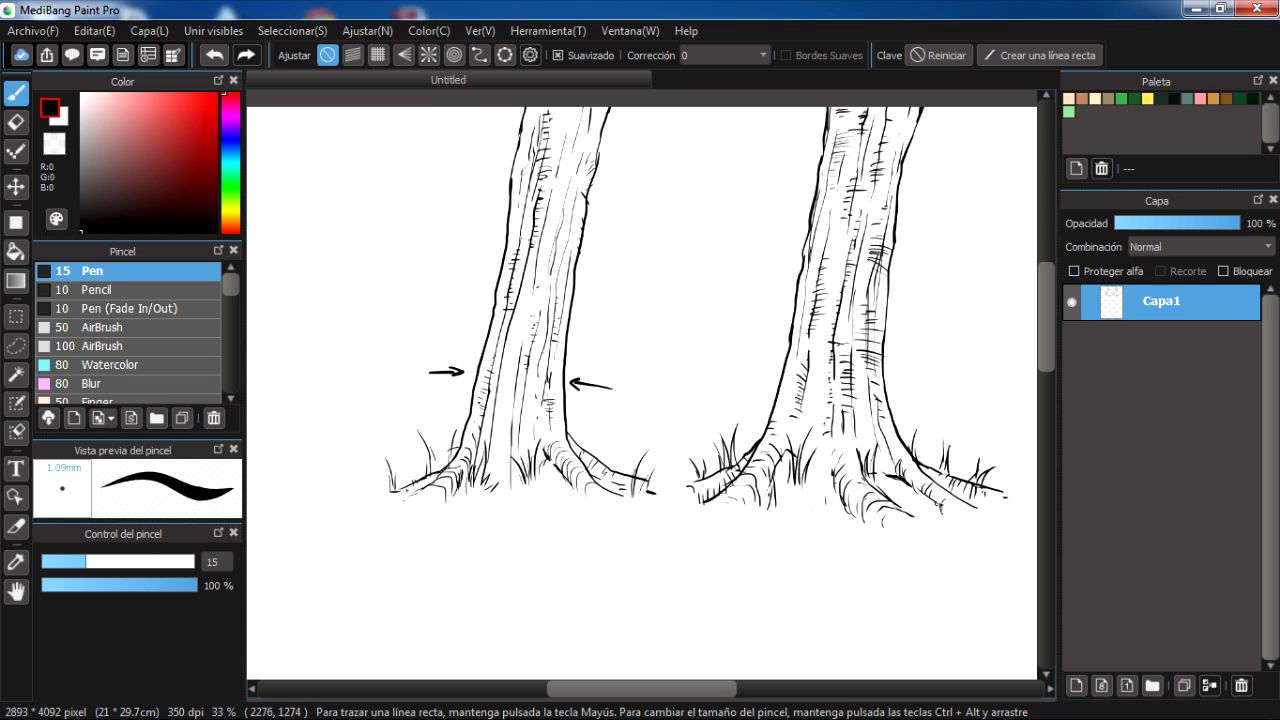
Draw a thin ground line between the two trunks and short broken dashes below and to the right of the second trunk.
{"action": "left_click_drag", "start_coordinate": [794, 506], "coordinate": [715, 551]}
{"action": "left_click_drag", "start_coordinate": [612, 478], "coordinate": [682, 474]}
{"action": "key", "text": "ctrl+z"}
{"action": "left_click_drag", "start_coordinate": [600, 482], "coordinate": [698, 488]}
{"action": "key", "text": "ctrl+z"}
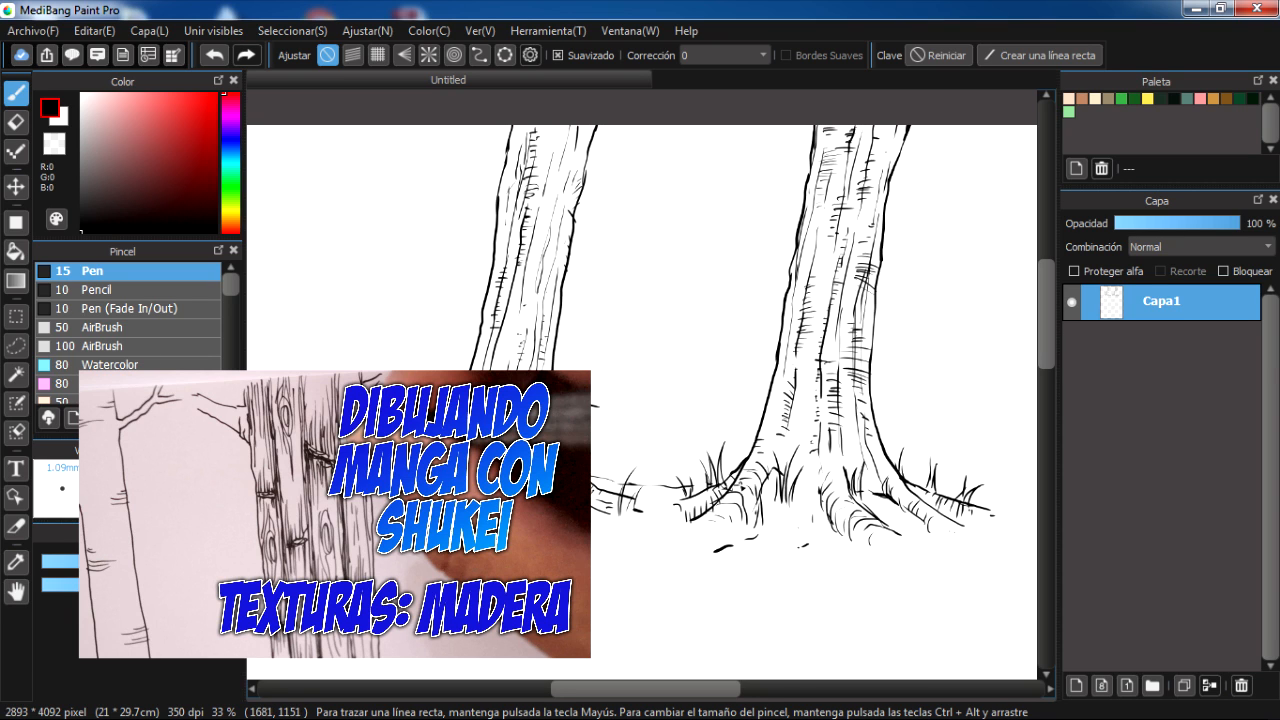
{"action": "left_click_drag", "start_coordinate": [938, 502], "coordinate": [860, 496]}
{"action": "left_click_drag", "start_coordinate": [958, 503], "coordinate": [981, 505]}
{"action": "mouse_move", "coordinate": [664, 436]}
{"action": "left_mouse_down"}
{"action": "mouse_move", "coordinate": [730, 461]}
{"action": "mouse_move", "coordinate": [654, 461]}
{"action": "mouse_move", "coordinate": [653, 430]}
{"action": "mouse_move", "coordinate": [671, 428]}
{"action": "left_mouse_up"}
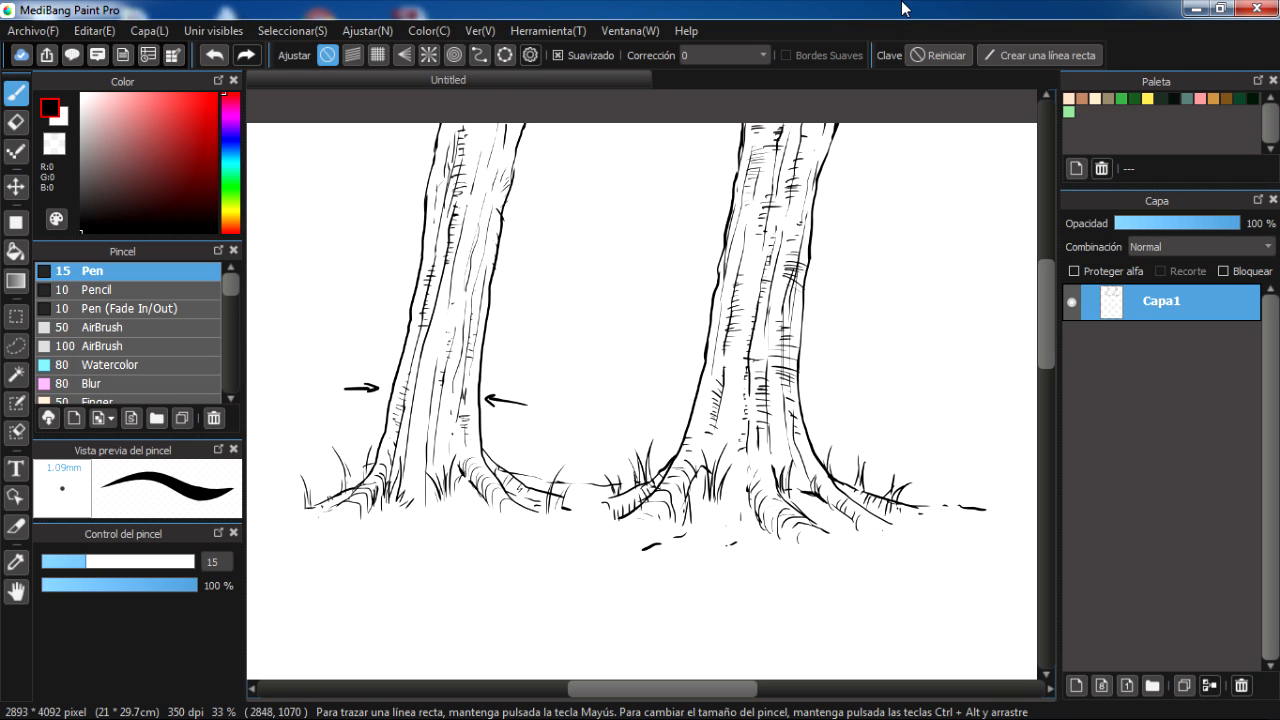
{"action": "mouse_move", "coordinate": [769, 417]}
{"action": "left_mouse_down"}
{"action": "mouse_move", "coordinate": [812, 449]}
{"action": "mouse_move", "coordinate": [786, 416]}
{"action": "left_mouse_up"}
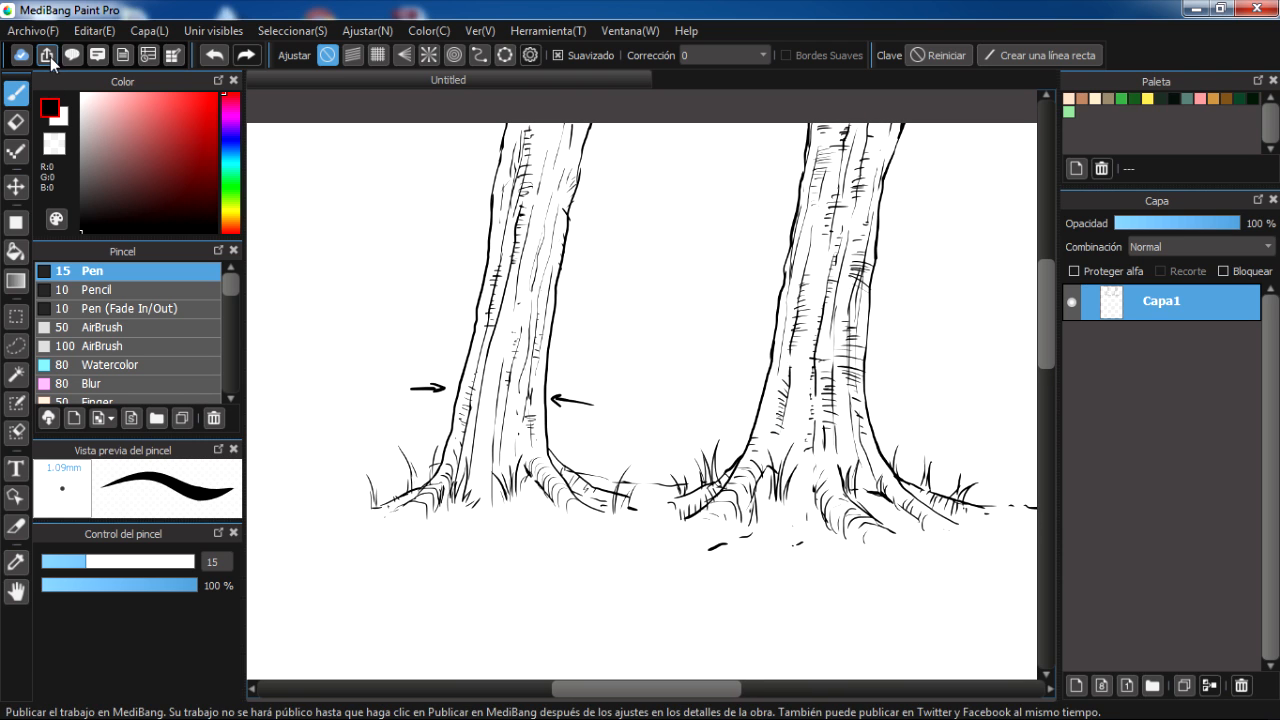
Choose the 40% mosaic tone MT000004-350 from the materials library.
{"action": "left_click", "coordinate": [47, 56]}
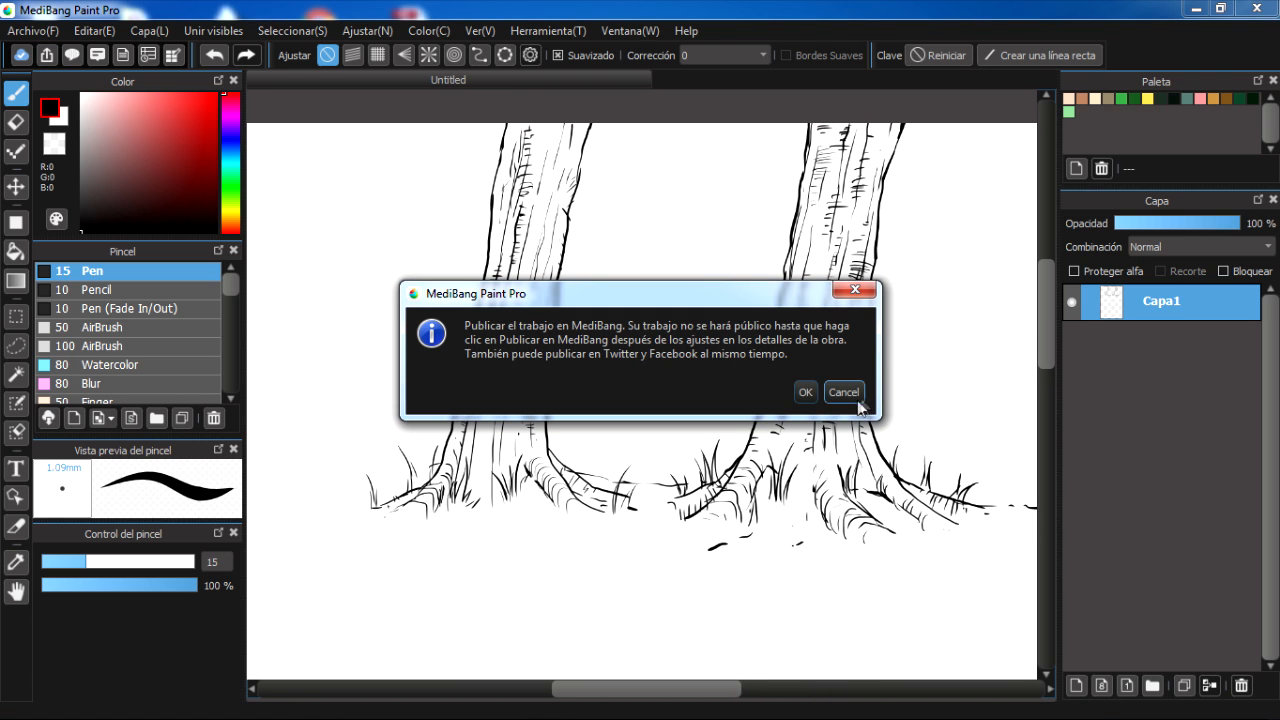
{"action": "left_click", "coordinate": [846, 390]}
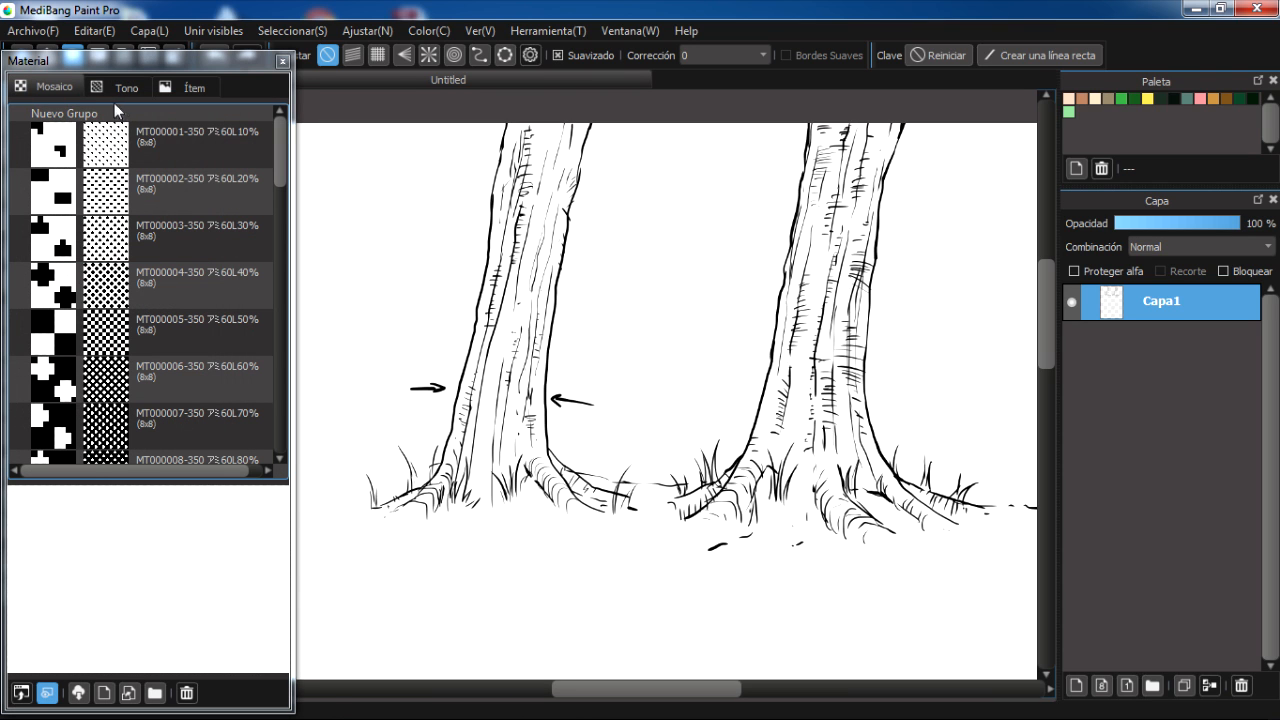
{"action": "left_click", "coordinate": [190, 185]}
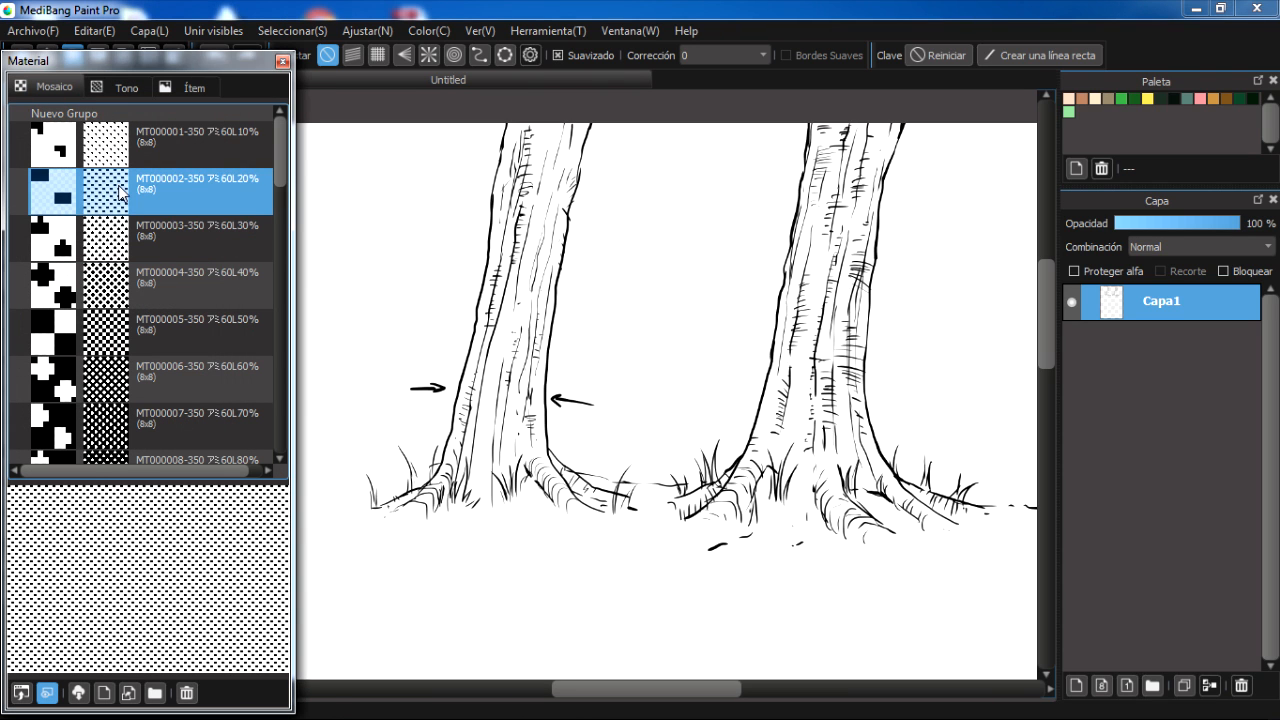
{"action": "left_click", "coordinate": [130, 292]}
{"action": "scroll", "coordinate": [278, 191], "scroll_direction": "down", "scroll_amount": 1}
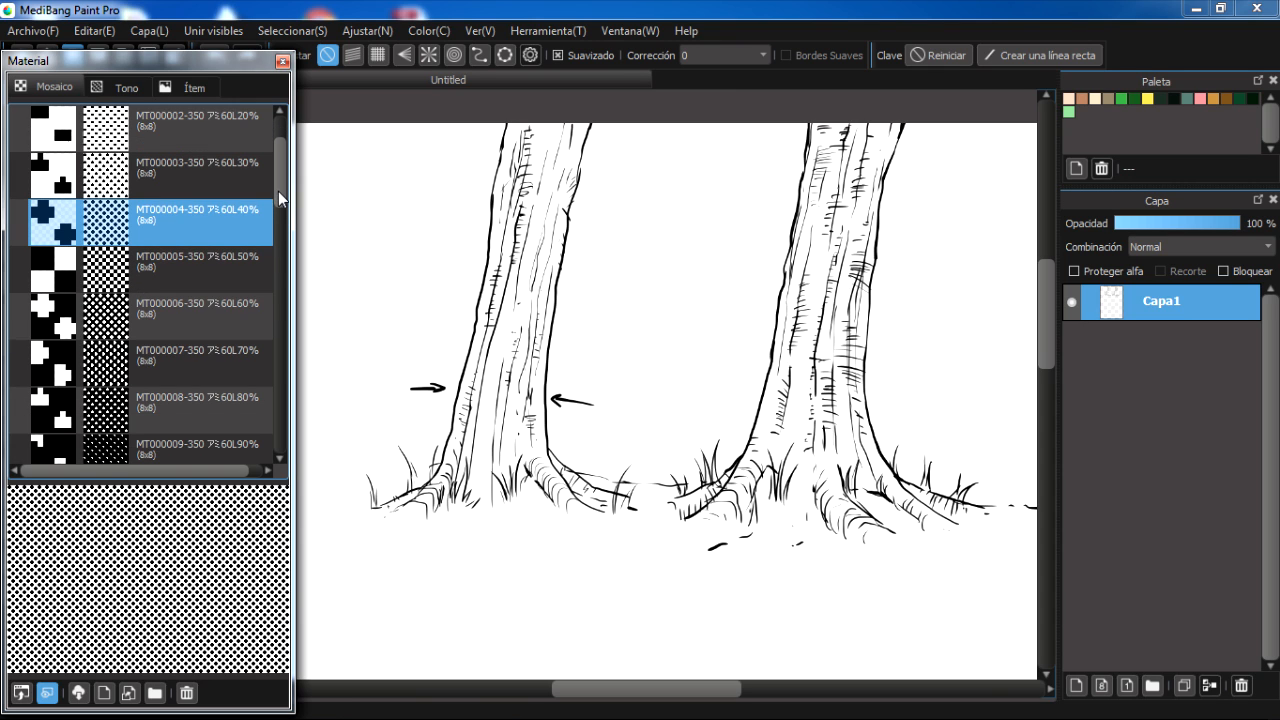
Try placing the 40% mosaic tone over the whole canvas, then dismiss it and close the materials library.
{"action": "left_click_drag", "start_coordinate": [195, 268], "coordinate": [468, 334]}
{"action": "left_click_drag", "start_coordinate": [524, 253], "coordinate": [598, 289]}
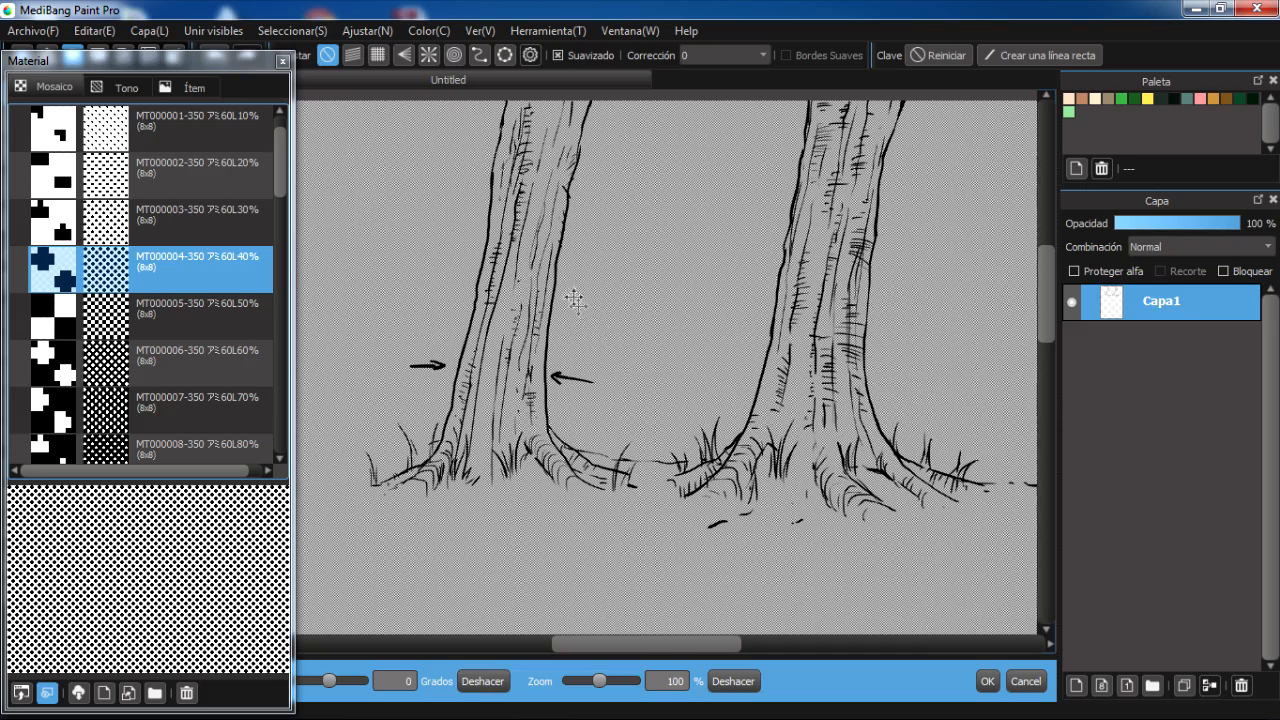
{"action": "key", "text": "Escape"}
{"action": "mouse_move", "coordinate": [417, 353]}
{"action": "left_mouse_down"}
{"action": "mouse_move", "coordinate": [480, 320]}
{"action": "mouse_move", "coordinate": [543, 329]}
{"action": "left_mouse_up"}
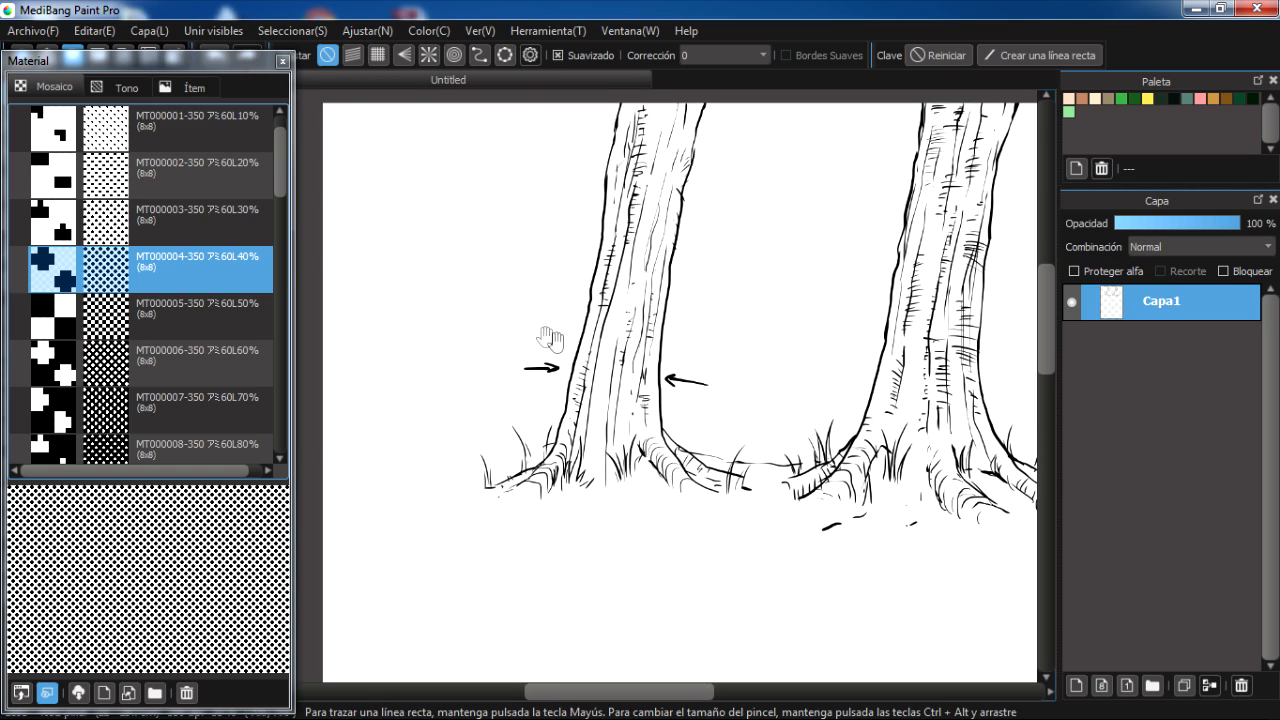
{"action": "left_click", "coordinate": [283, 62]}
{"action": "left_click_drag", "start_coordinate": [555, 252], "coordinate": [443, 257]}
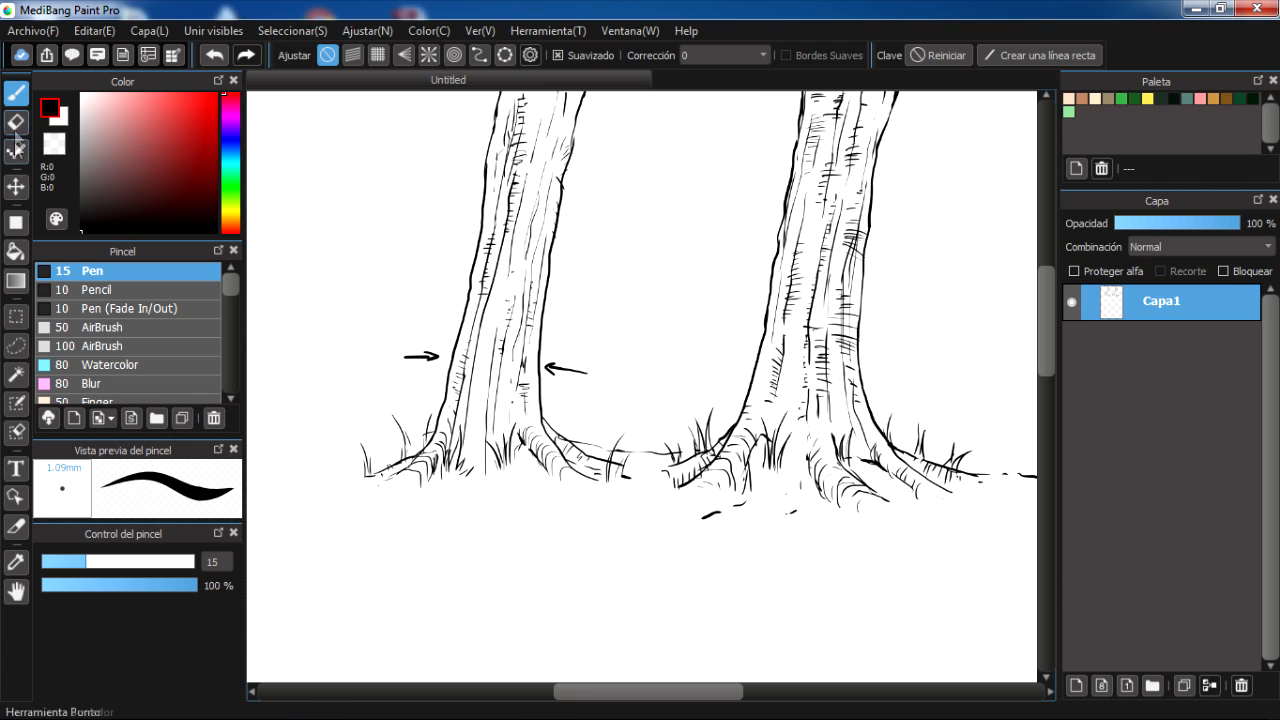
Lasso the shadow area along the first trunk's left side, from its left root up to the canvas edge.
{"action": "left_click", "coordinate": [17, 346]}
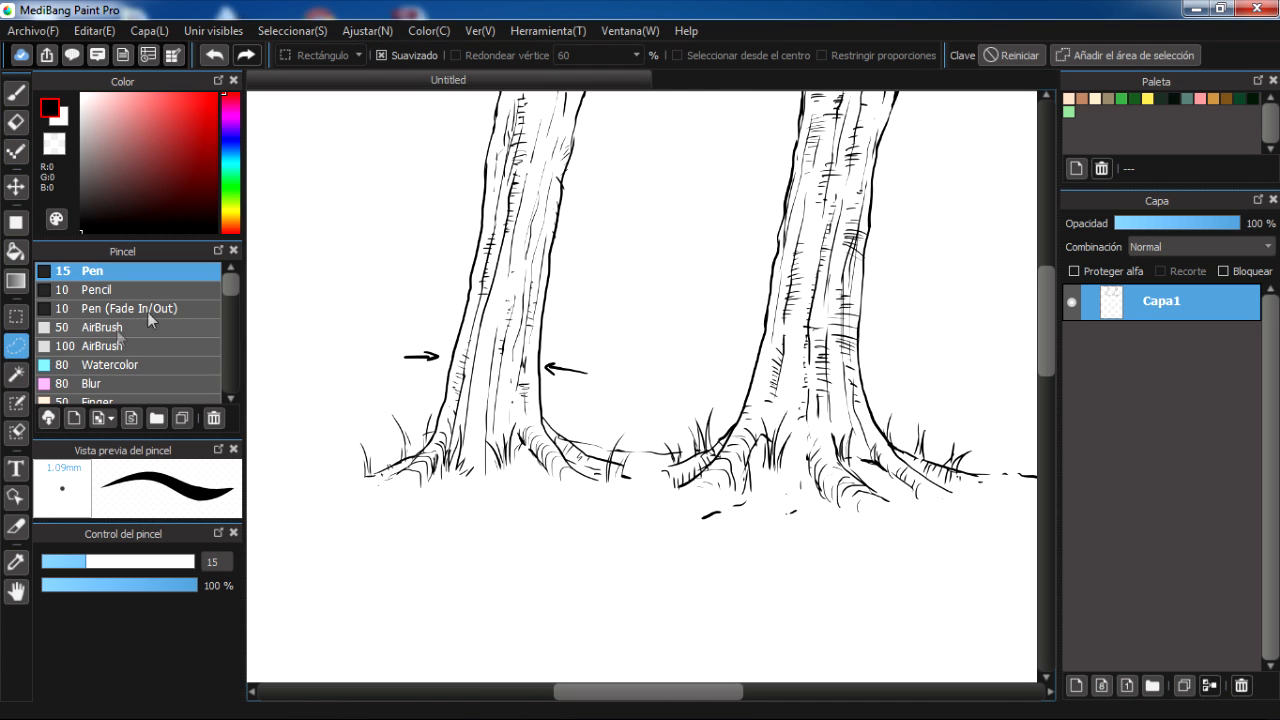
{"action": "left_click_drag", "start_coordinate": [456, 352], "coordinate": [466, 398]}
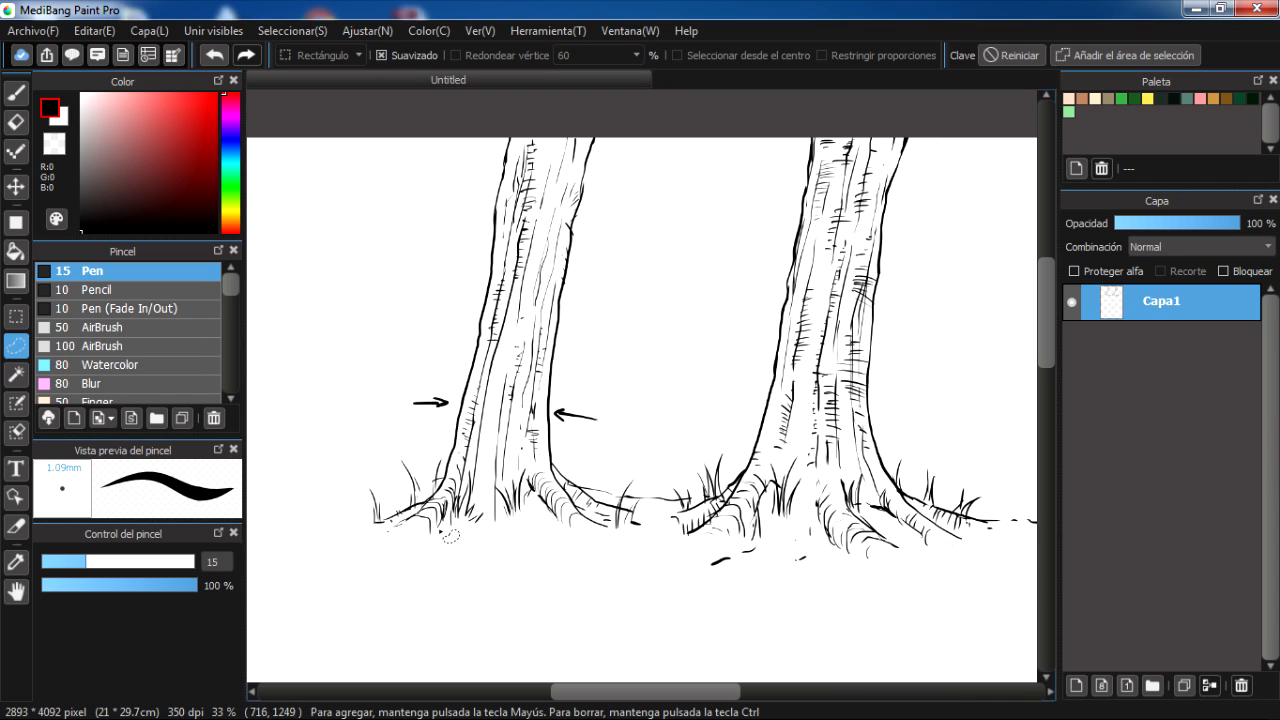
{"action": "mouse_move", "coordinate": [444, 528]}
{"action": "left_mouse_down"}
{"action": "mouse_move", "coordinate": [470, 490]}
{"action": "mouse_move", "coordinate": [506, 302]}
{"action": "mouse_move", "coordinate": [512, 358]}
{"action": "mouse_move", "coordinate": [508, 260]}
{"action": "mouse_move", "coordinate": [510, 469]}
{"action": "left_mouse_up"}
{"action": "left_click", "coordinate": [468, 490]}
{"action": "mouse_move", "coordinate": [447, 528]}
{"action": "left_mouse_down"}
{"action": "mouse_move", "coordinate": [517, 318]}
{"action": "mouse_move", "coordinate": [505, 430]}
{"action": "mouse_move", "coordinate": [556, 215]}
{"action": "mouse_move", "coordinate": [574, 166]}
{"action": "mouse_move", "coordinate": [600, 158]}
{"action": "mouse_move", "coordinate": [606, 125]}
{"action": "mouse_move", "coordinate": [500, 118]}
{"action": "mouse_move", "coordinate": [445, 348]}
{"action": "mouse_move", "coordinate": [398, 418]}
{"action": "mouse_move", "coordinate": [362, 532]}
{"action": "mouse_move", "coordinate": [448, 524]}
{"action": "left_mouse_up"}
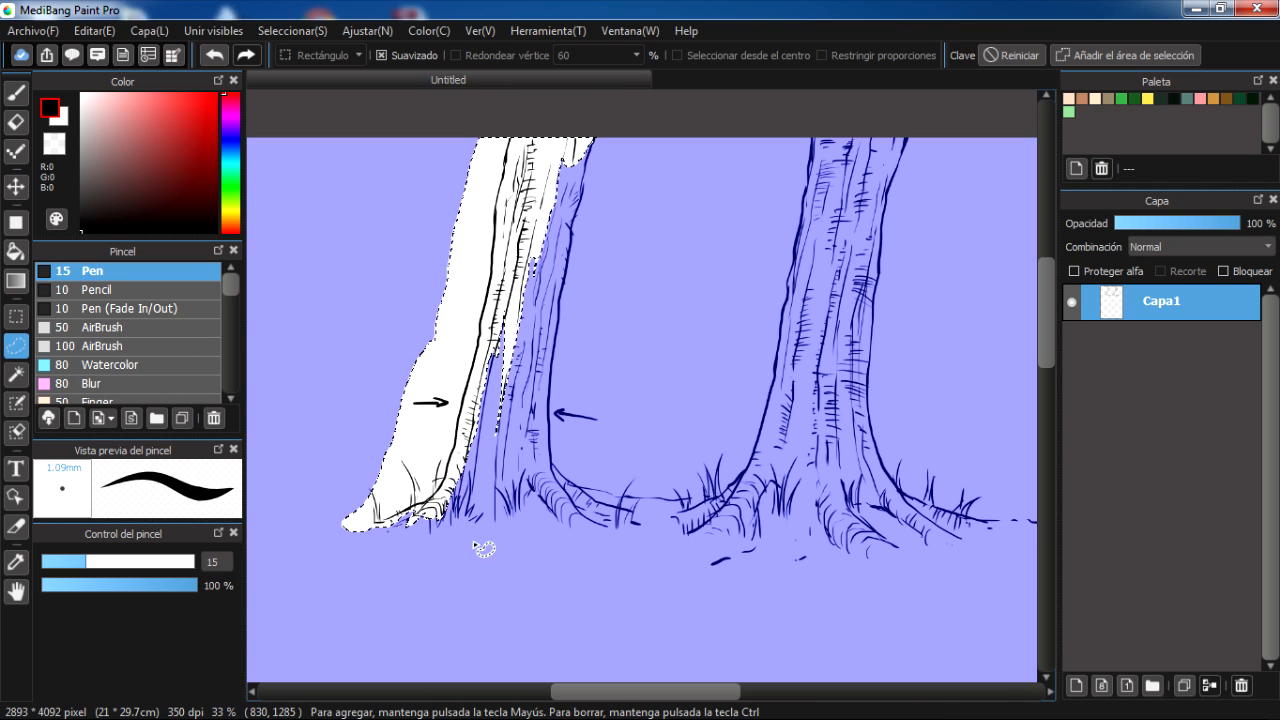
Add the shadow area along the second trunk's right side, including its middle and right roots, to the lasso selection.
{"action": "left_click_drag", "start_coordinate": [524, 457], "coordinate": [556, 460]}
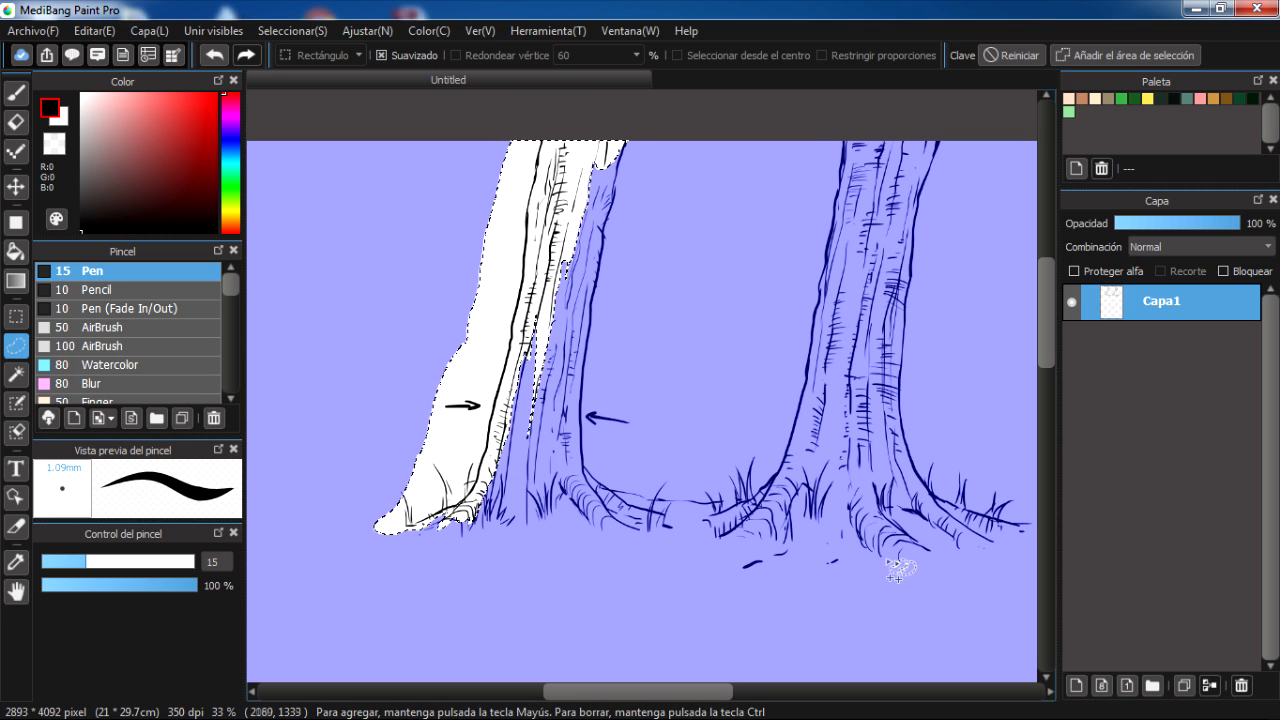
{"action": "mouse_move", "coordinate": [894, 563]}
{"action": "left_mouse_down"}
{"action": "mouse_move", "coordinate": [846, 531]}
{"action": "mouse_move", "coordinate": [830, 413]}
{"action": "mouse_move", "coordinate": [838, 445]}
{"action": "mouse_move", "coordinate": [854, 266]}
{"action": "mouse_move", "coordinate": [865, 225]}
{"action": "mouse_move", "coordinate": [861, 278]}
{"action": "mouse_move", "coordinate": [883, 180]}
{"action": "mouse_move", "coordinate": [856, 365]}
{"action": "mouse_move", "coordinate": [905, 120]}
{"action": "mouse_move", "coordinate": [955, 116]}
{"action": "mouse_move", "coordinate": [912, 350]}
{"action": "mouse_move", "coordinate": [935, 450]}
{"action": "mouse_move", "coordinate": [960, 486]}
{"action": "mouse_move", "coordinate": [1022, 522]}
{"action": "mouse_move", "coordinate": [1012, 558]}
{"action": "mouse_move", "coordinate": [905, 575]}
{"action": "left_mouse_up"}
{"action": "key", "text": "Delete"}
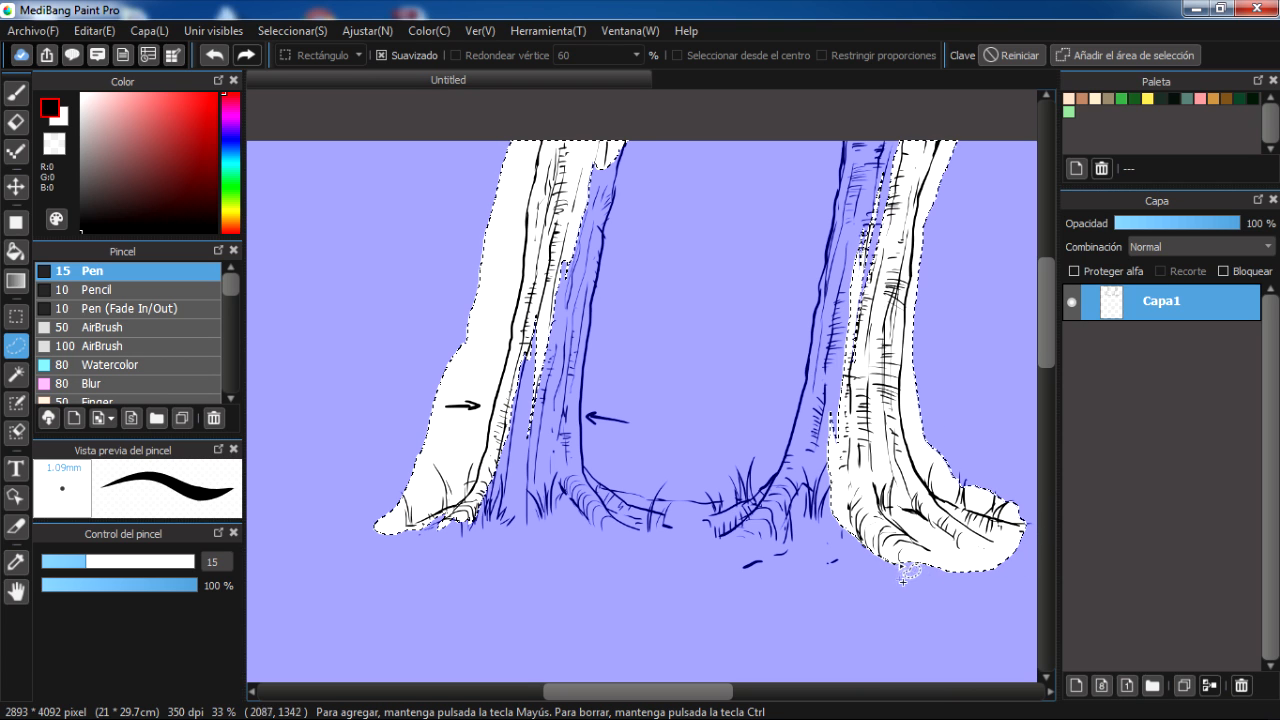
Fill the selected shadow areas with the 40% mosaic tone on layer Capa1 and clear the selection.
{"action": "left_click", "coordinate": [70, 55]}
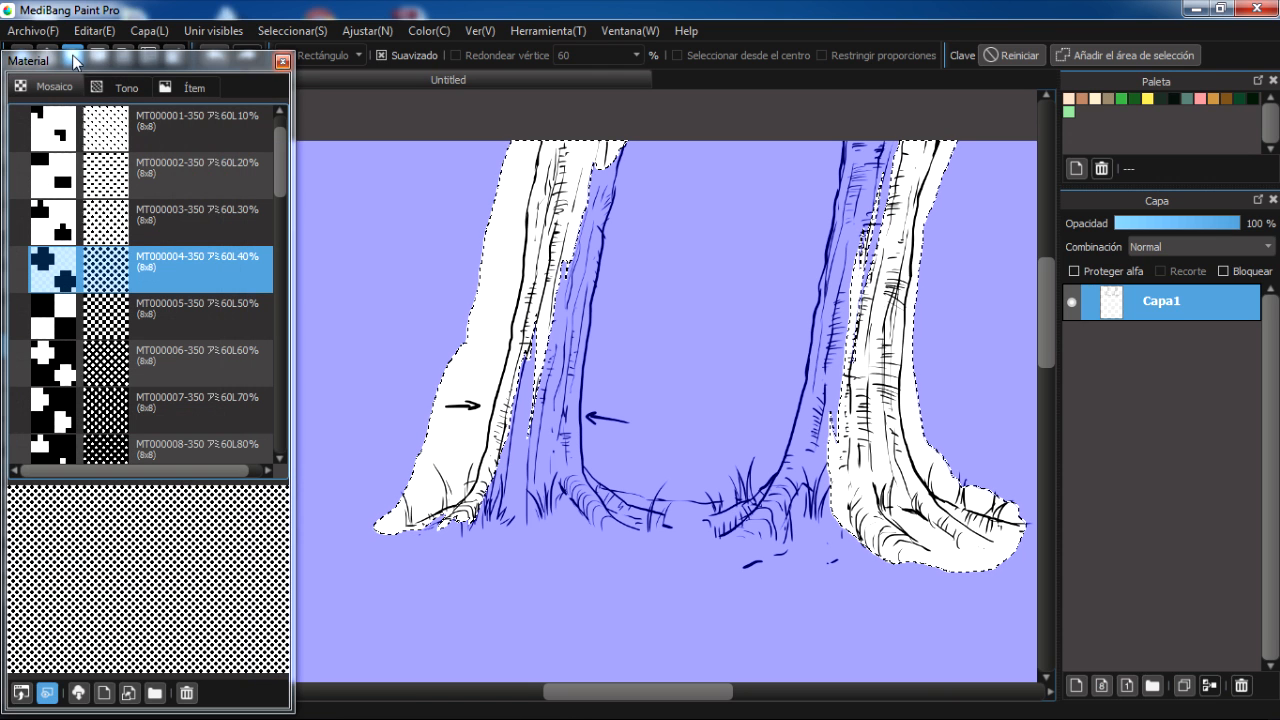
{"action": "left_click_drag", "start_coordinate": [100, 258], "coordinate": [729, 320]}
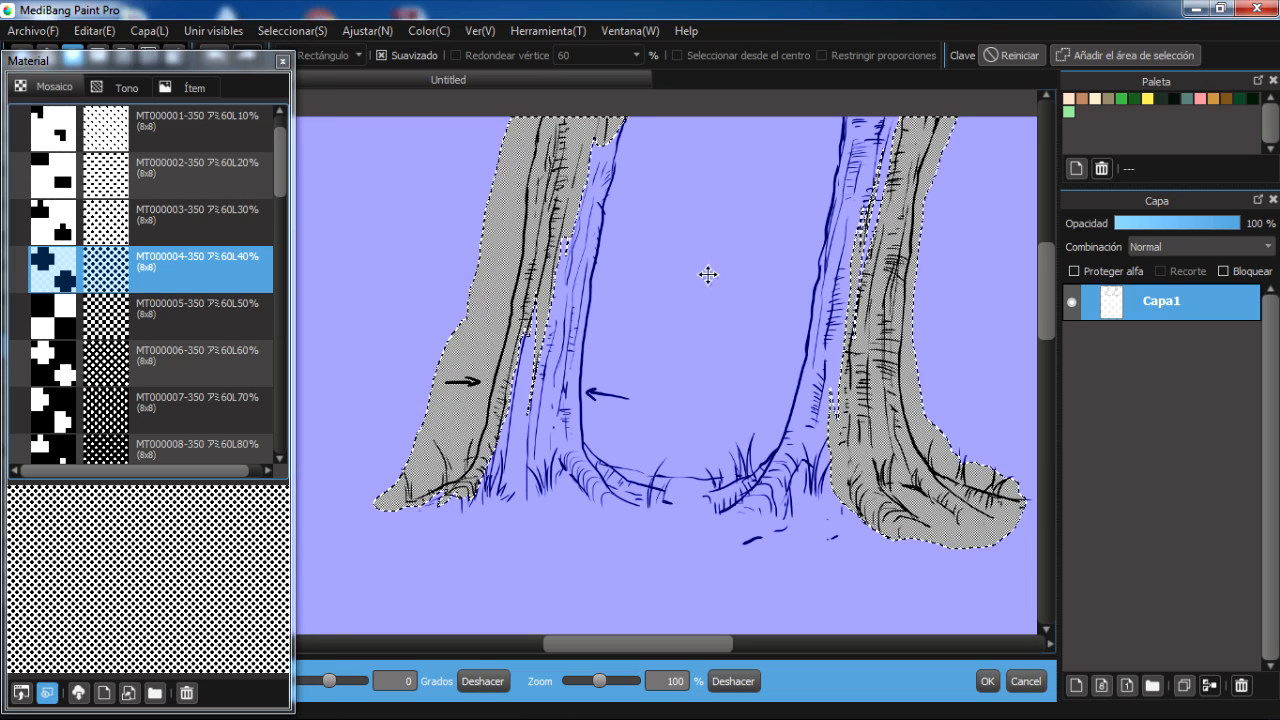
{"action": "key", "text": "Return"}
{"action": "left_click", "coordinate": [283, 62]}
{"action": "key", "text": "ctrl+d"}
{"action": "mouse_move", "coordinate": [598, 373]}
{"action": "left_mouse_down"}
{"action": "mouse_move", "coordinate": [672, 378]}
{"action": "mouse_move", "coordinate": [596, 384]}
{"action": "left_mouse_up"}
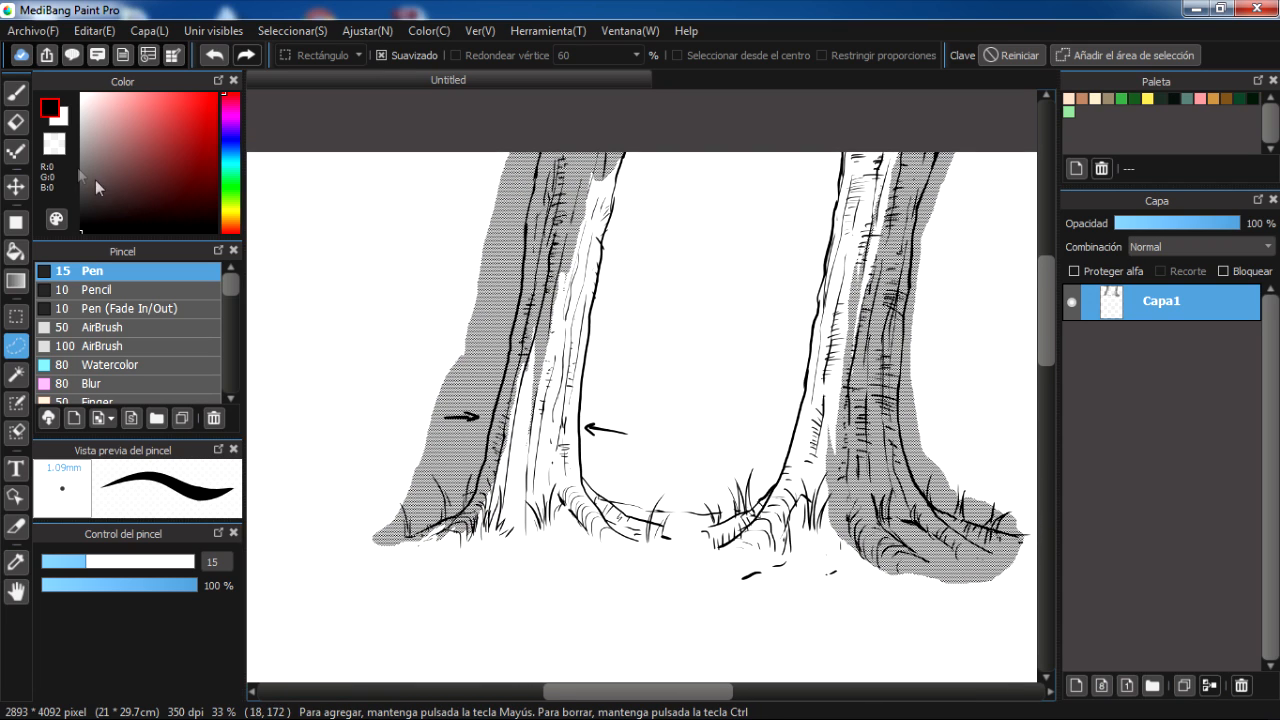
Switch to the eraser with size 46 and stroke correction 19.
{"action": "left_click", "coordinate": [16, 121]}
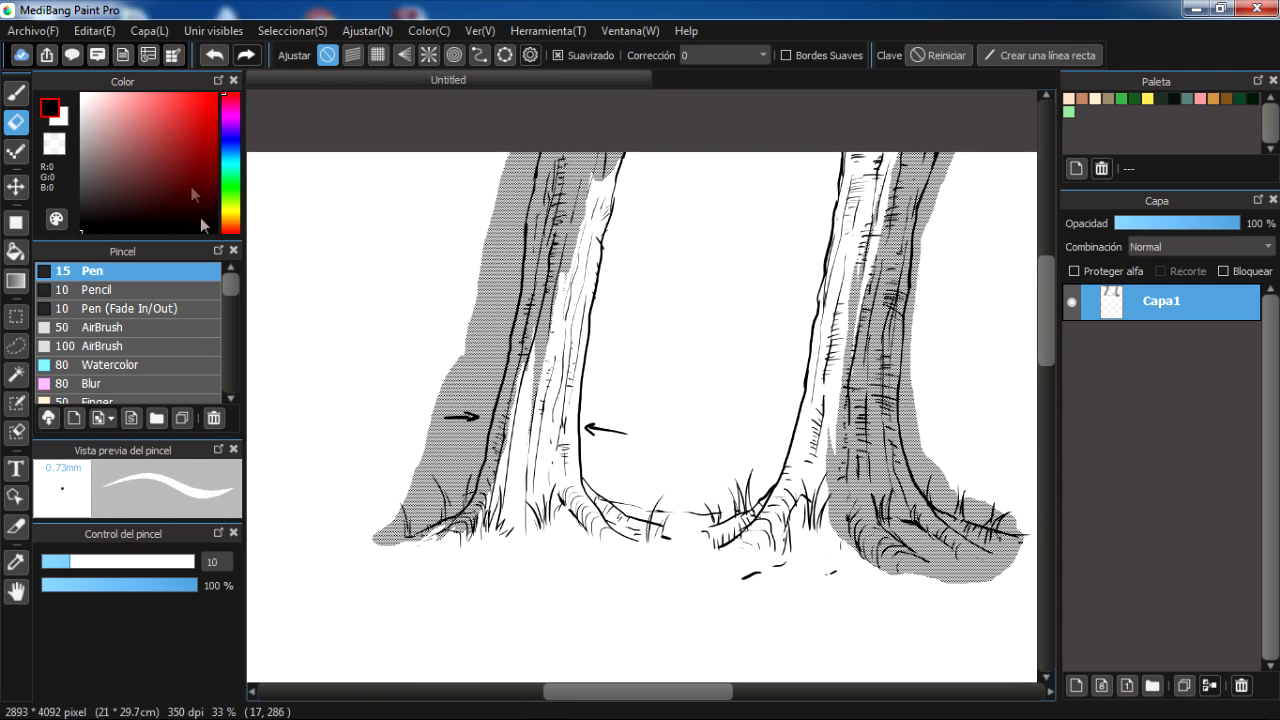
{"action": "left_click_drag", "start_coordinate": [110, 561], "coordinate": [151, 561]}
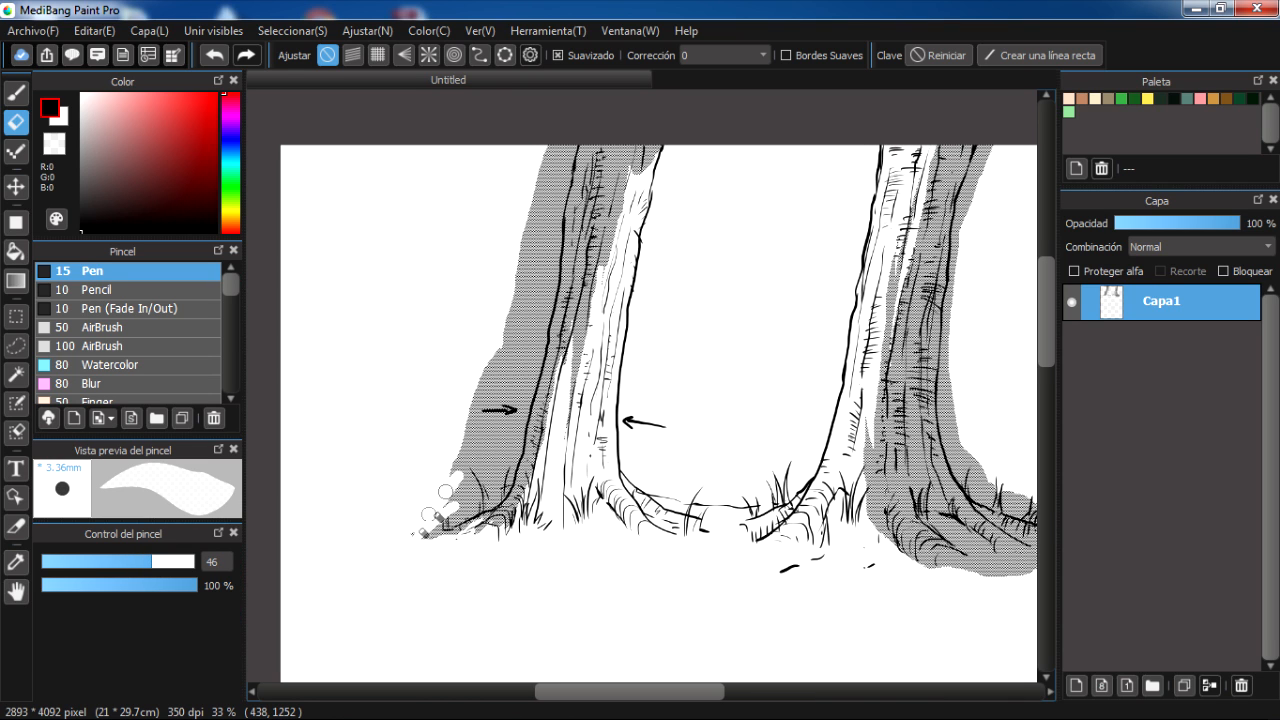
{"action": "left_click", "coordinate": [695, 56]}
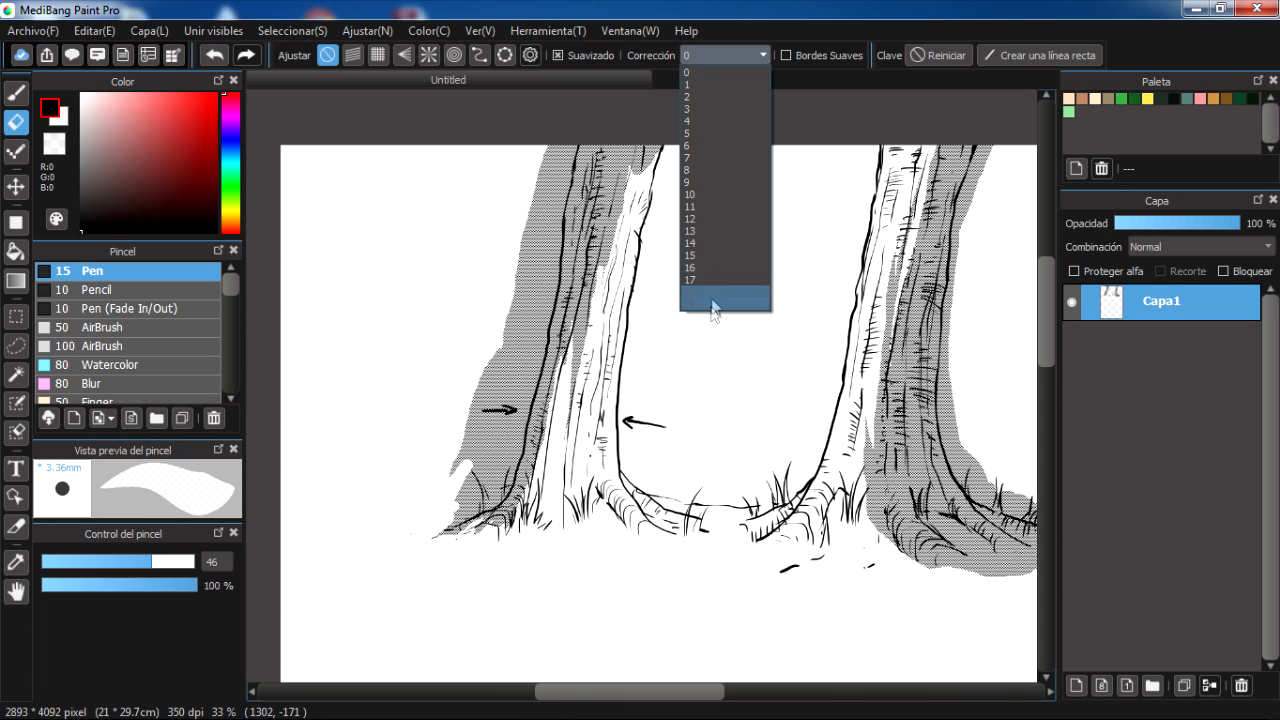
{"action": "left_click", "coordinate": [712, 300]}
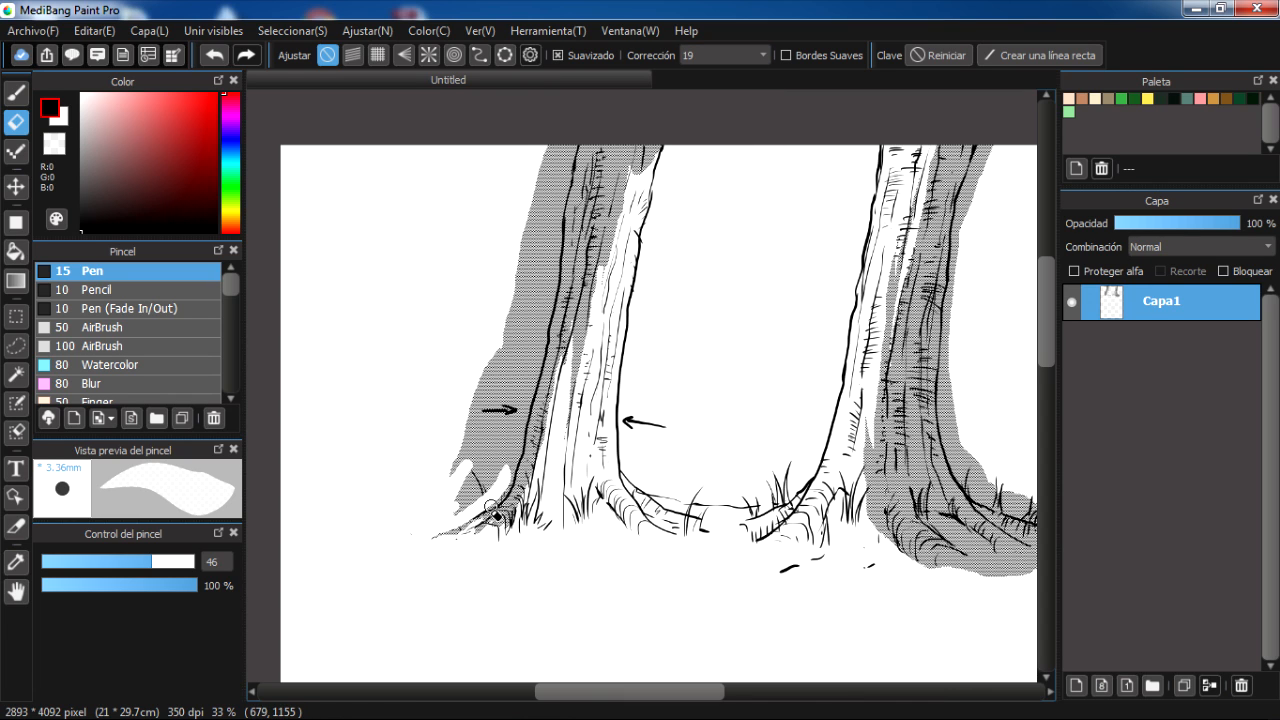
Try erasing tone beside the first trunk's left root, then undo the erasing and the tone placed on Capa1.
{"action": "left_click_drag", "start_coordinate": [511, 448], "coordinate": [487, 509]}
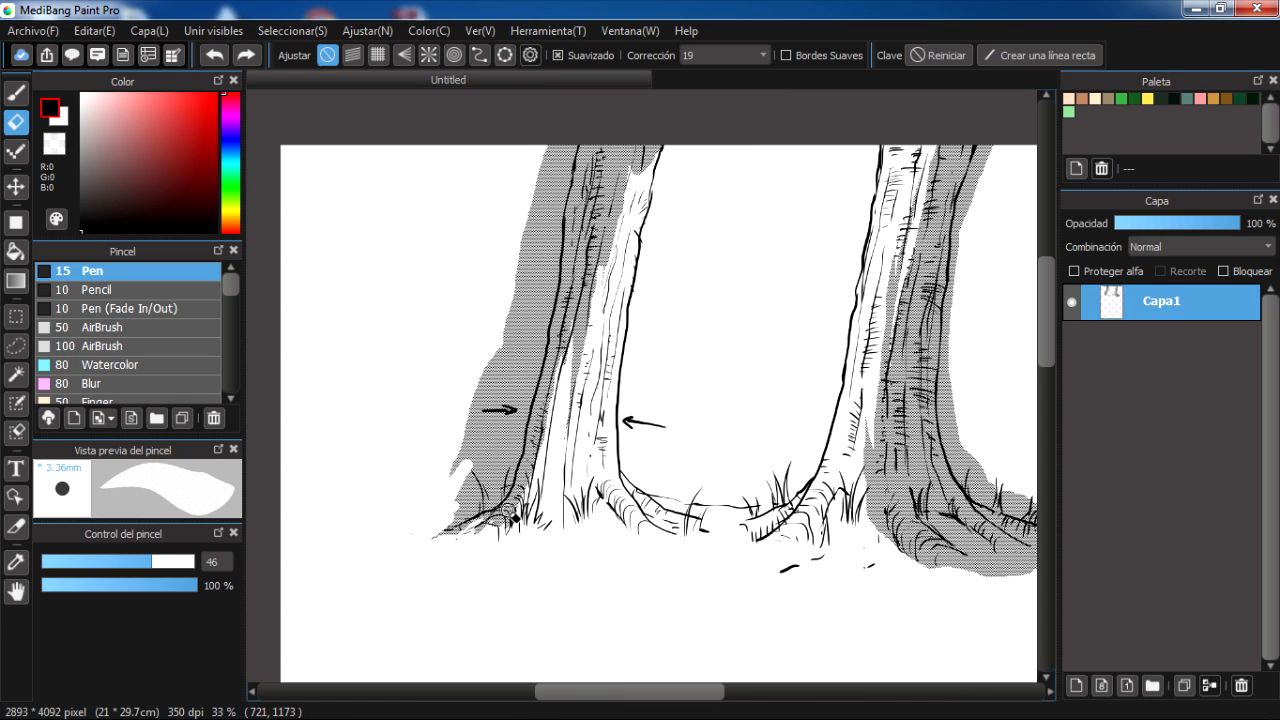
{"action": "key", "text": "ctrl+z"}
{"action": "key", "text": "ctrl+z"}
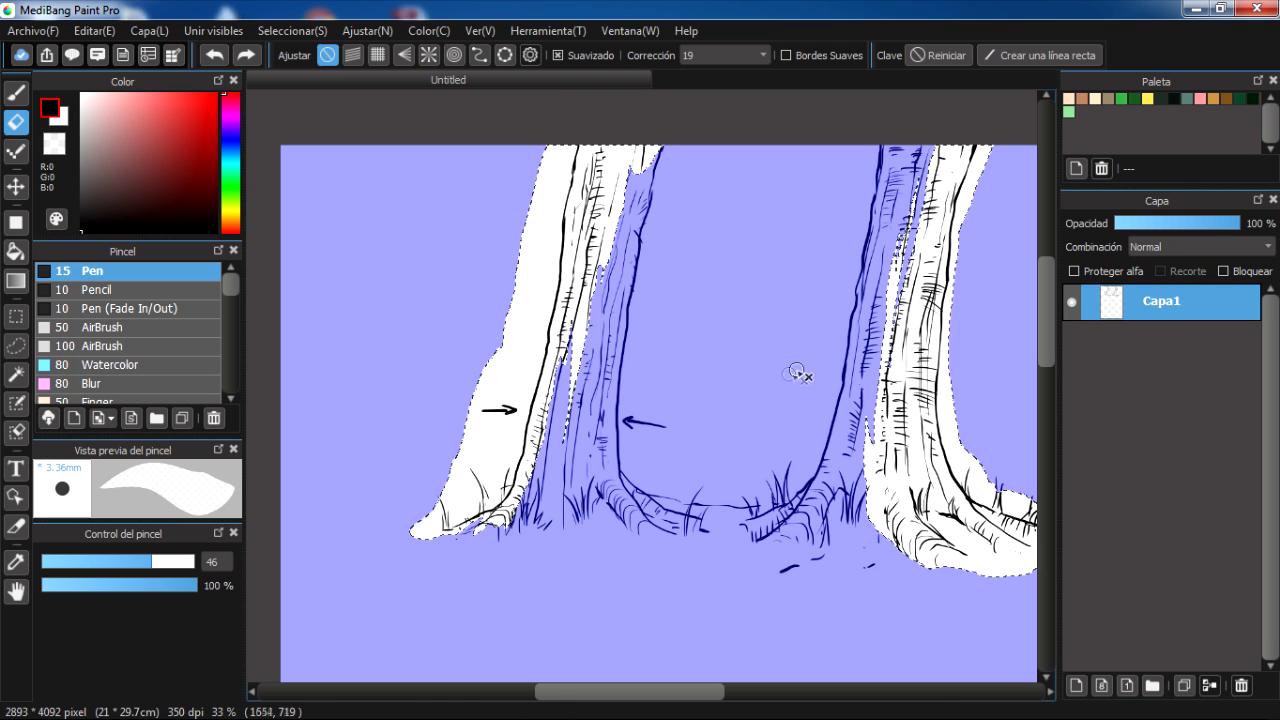
Add a new layer, Capa2, and place it beneath Capa1.
{"action": "left_click_drag", "start_coordinate": [768, 373], "coordinate": [717, 367]}
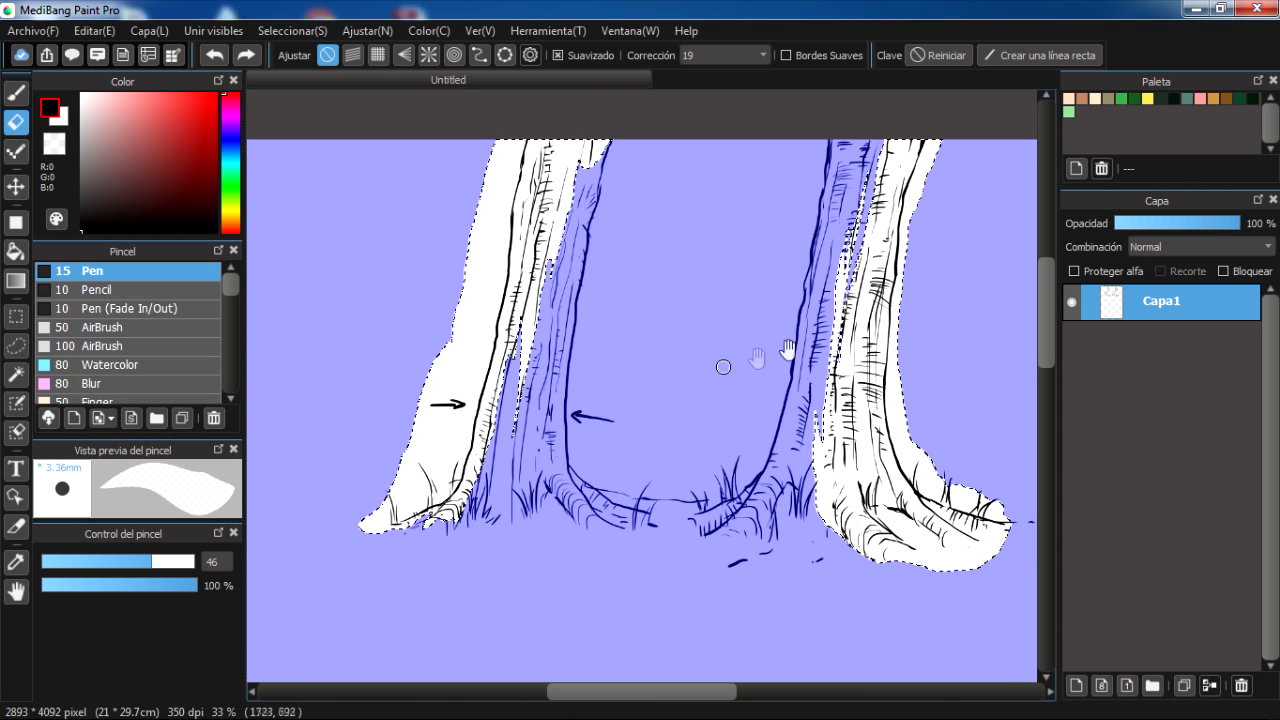
{"action": "left_click", "coordinate": [1078, 686]}
{"action": "left_click_drag", "start_coordinate": [1140, 300], "coordinate": [1154, 372]}
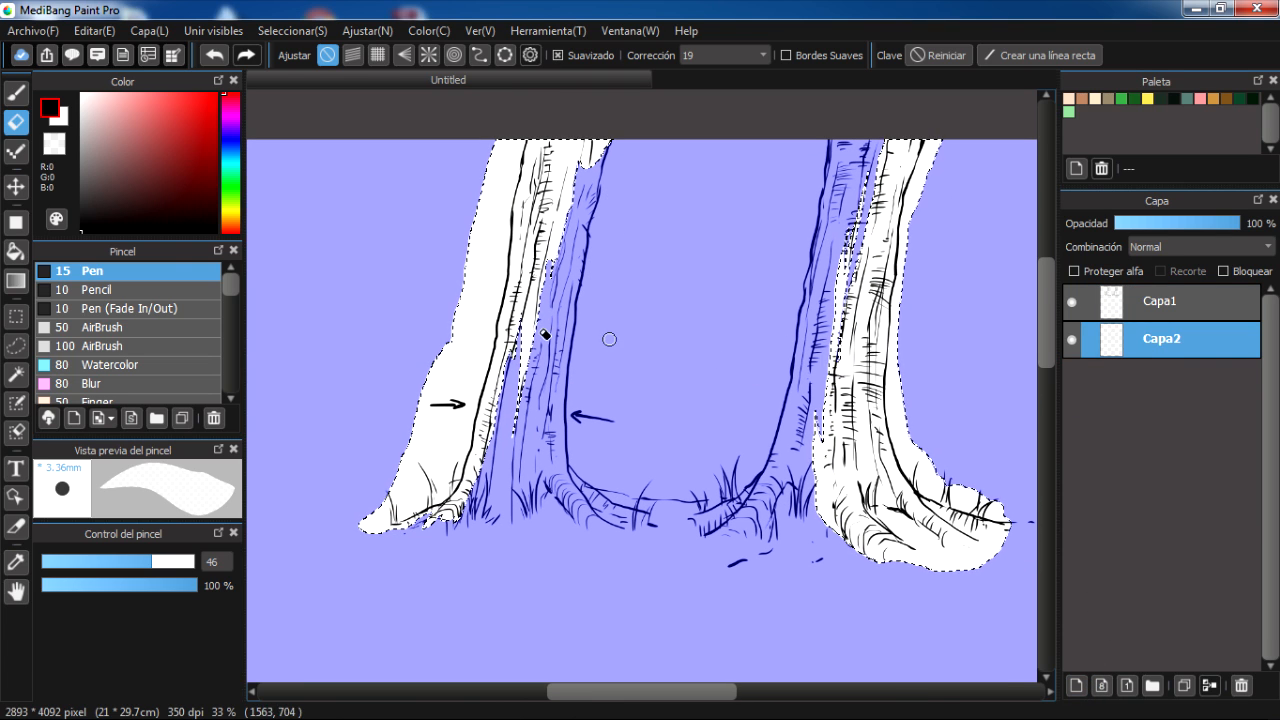
Fill the selected shadow areas with the 40% mosaic tone on layer Capa2 and clear the selection.
{"action": "left_click", "coordinate": [71, 55]}
{"action": "left_click_drag", "start_coordinate": [108, 268], "coordinate": [686, 351]}
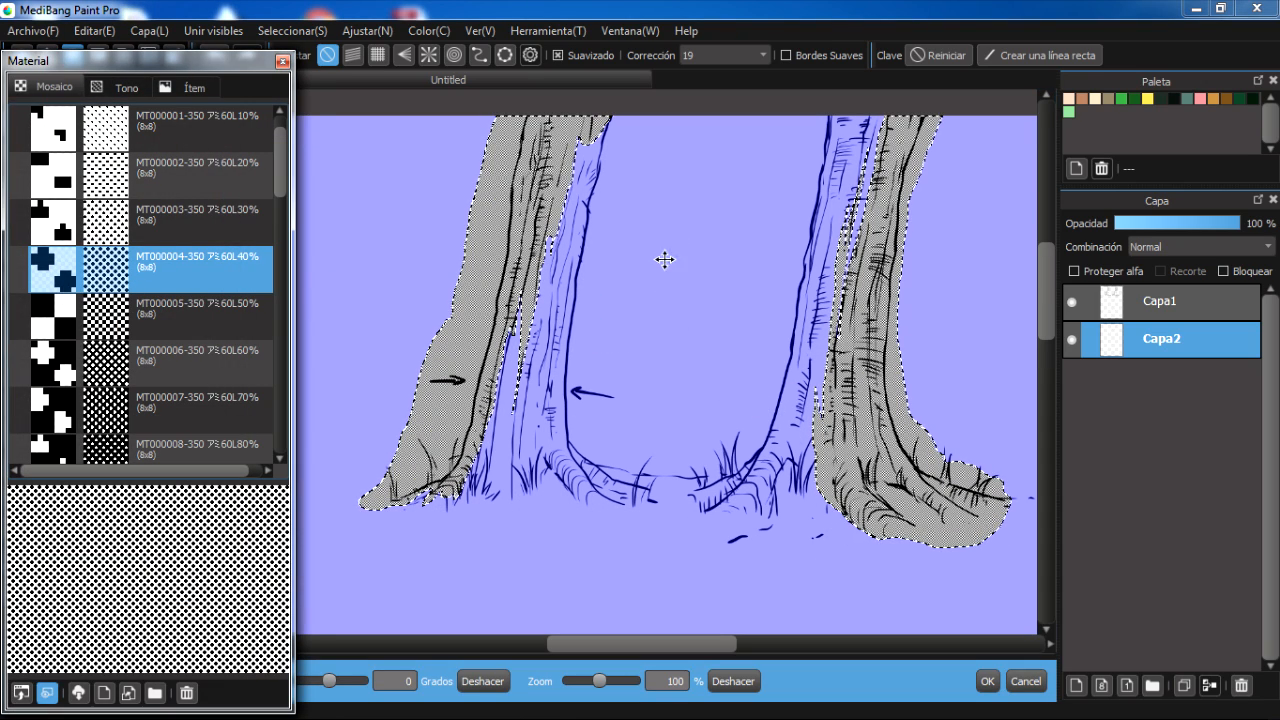
{"action": "key", "text": "Return"}
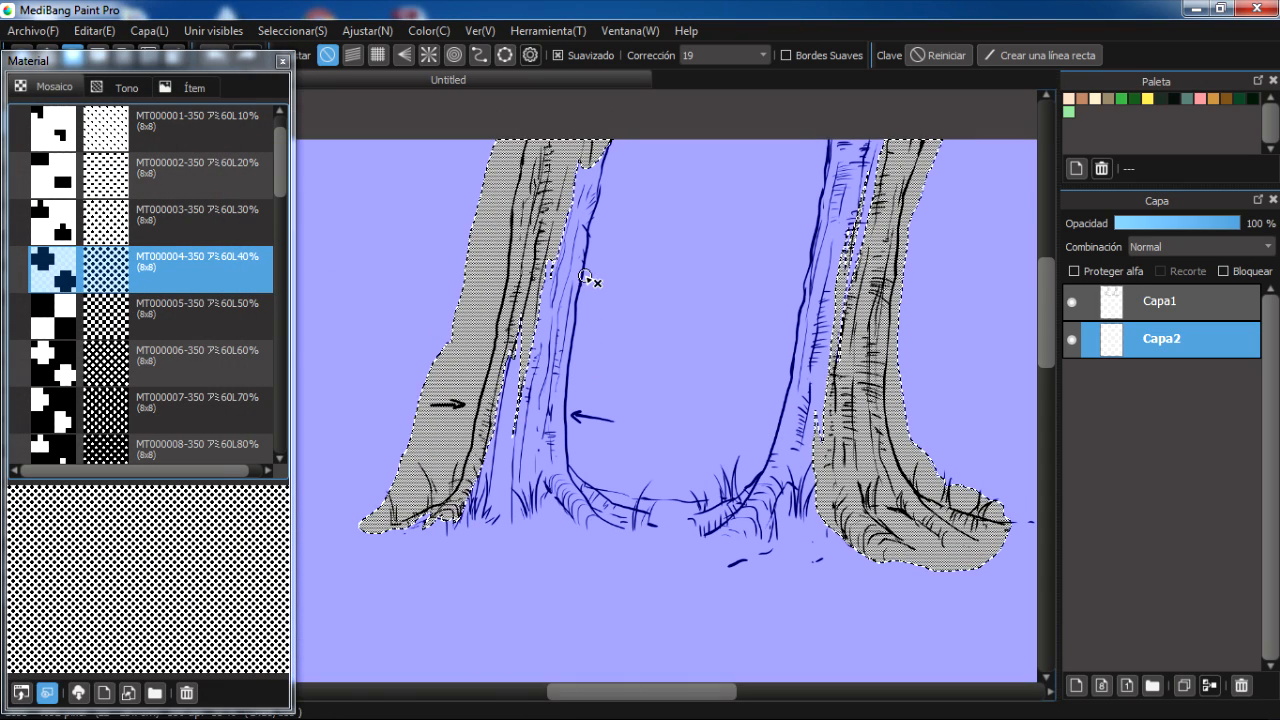
{"action": "left_click", "coordinate": [283, 62]}
{"action": "key", "text": "ctrl+d"}
Erase the excess tone outside the first trunk's left outline and root, enlarging the eraser to size 150.
{"action": "left_click_drag", "start_coordinate": [566, 355], "coordinate": [615, 374]}
{"action": "left_click_drag", "start_coordinate": [405, 550], "coordinate": [441, 527]}
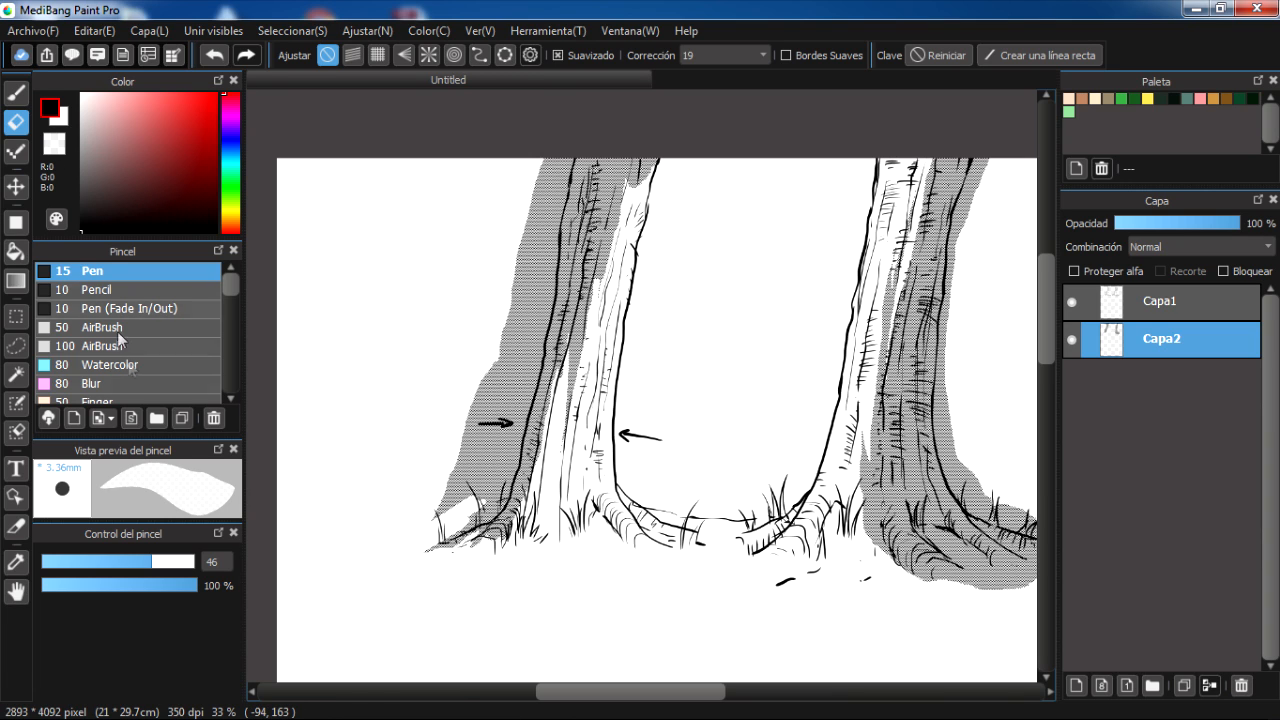
{"action": "left_click_drag", "start_coordinate": [182, 561], "coordinate": [214, 562]}
{"action": "mouse_move", "coordinate": [479, 489]}
{"action": "left_mouse_down"}
{"action": "mouse_move", "coordinate": [520, 149]}
{"action": "mouse_move", "coordinate": [543, 285]}
{"action": "left_mouse_up"}
{"action": "mouse_move", "coordinate": [537, 333]}
{"action": "left_mouse_down"}
{"action": "mouse_move", "coordinate": [476, 460]}
{"action": "mouse_move", "coordinate": [454, 481]}
{"action": "mouse_move", "coordinate": [478, 363]}
{"action": "mouse_move", "coordinate": [429, 523]}
{"action": "left_mouse_up"}
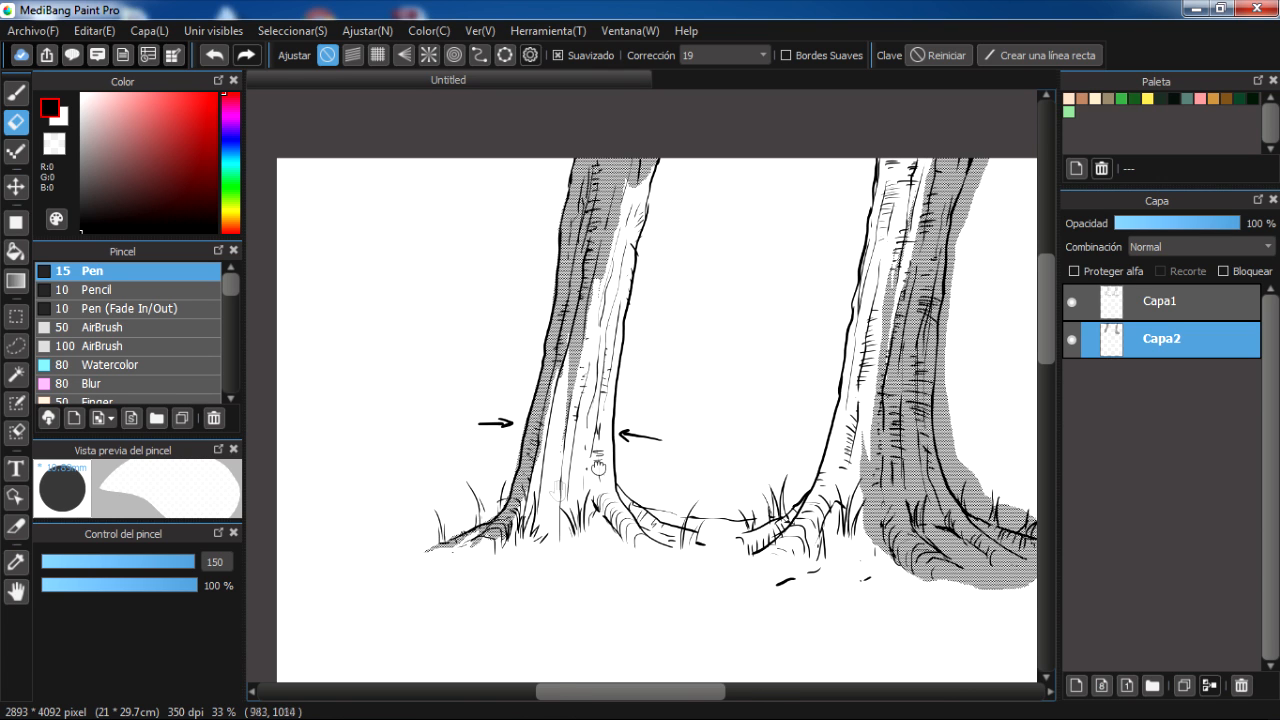
Erase the excess tone outside the second trunk's right outline and around its right roots.
{"action": "left_click_drag", "start_coordinate": [597, 467], "coordinate": [449, 492]}
{"action": "mouse_move", "coordinate": [824, 480]}
{"action": "left_mouse_down"}
{"action": "mouse_move", "coordinate": [823, 412]}
{"action": "mouse_move", "coordinate": [884, 522]}
{"action": "mouse_move", "coordinate": [914, 542]}
{"action": "mouse_move", "coordinate": [837, 521]}
{"action": "mouse_move", "coordinate": [818, 487]}
{"action": "mouse_move", "coordinate": [804, 400]}
{"action": "mouse_move", "coordinate": [813, 462]}
{"action": "mouse_move", "coordinate": [832, 260]}
{"action": "left_mouse_up"}
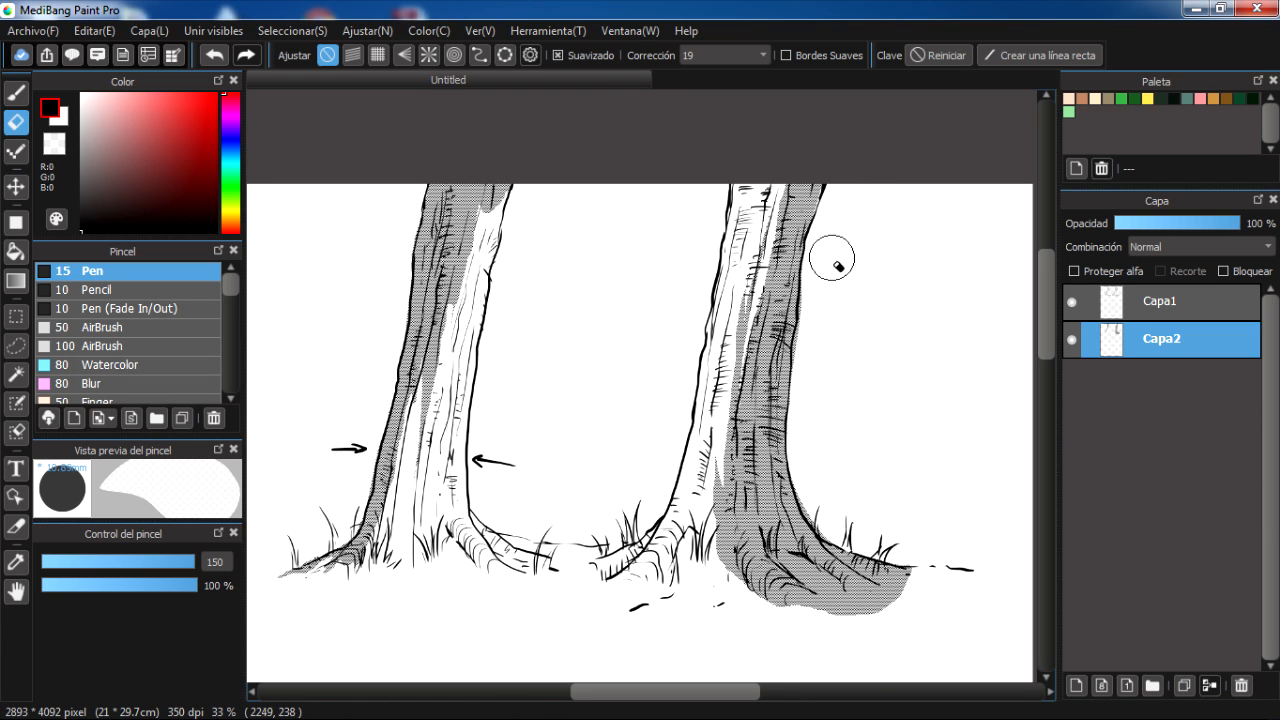
{"action": "left_click_drag", "start_coordinate": [829, 377], "coordinate": [814, 294]}
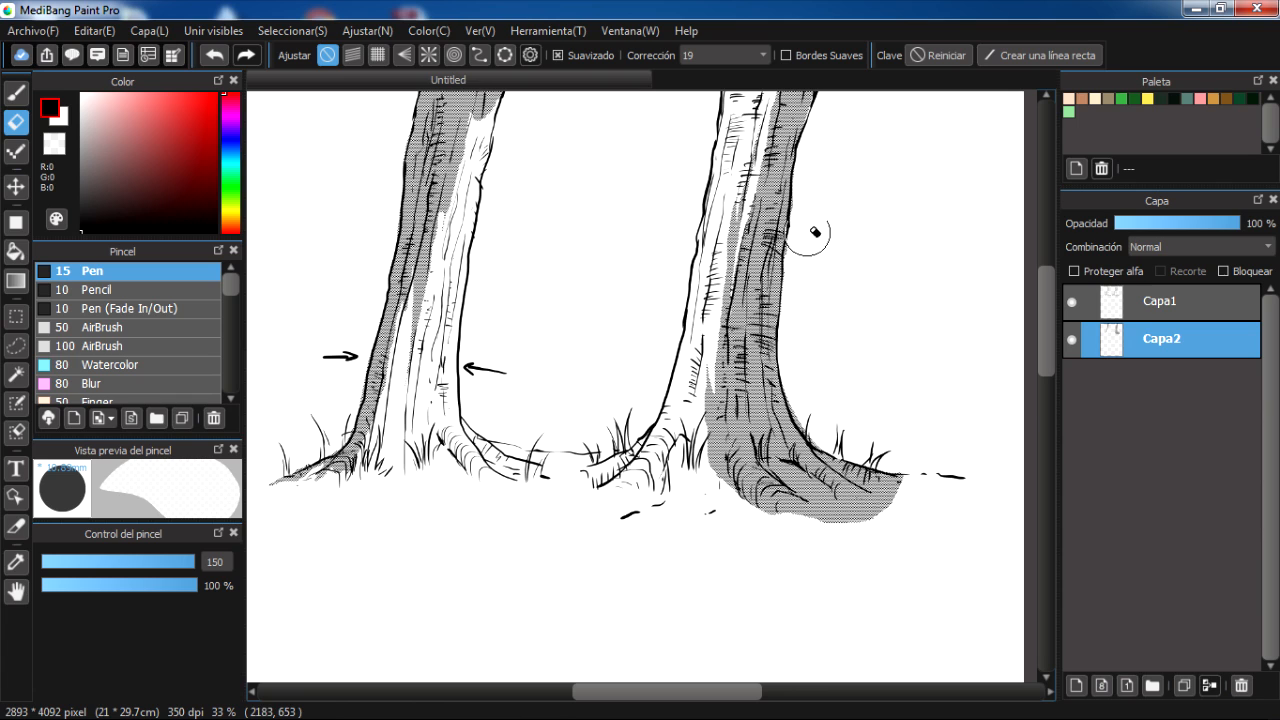
{"action": "left_click", "coordinate": [725, 55]}
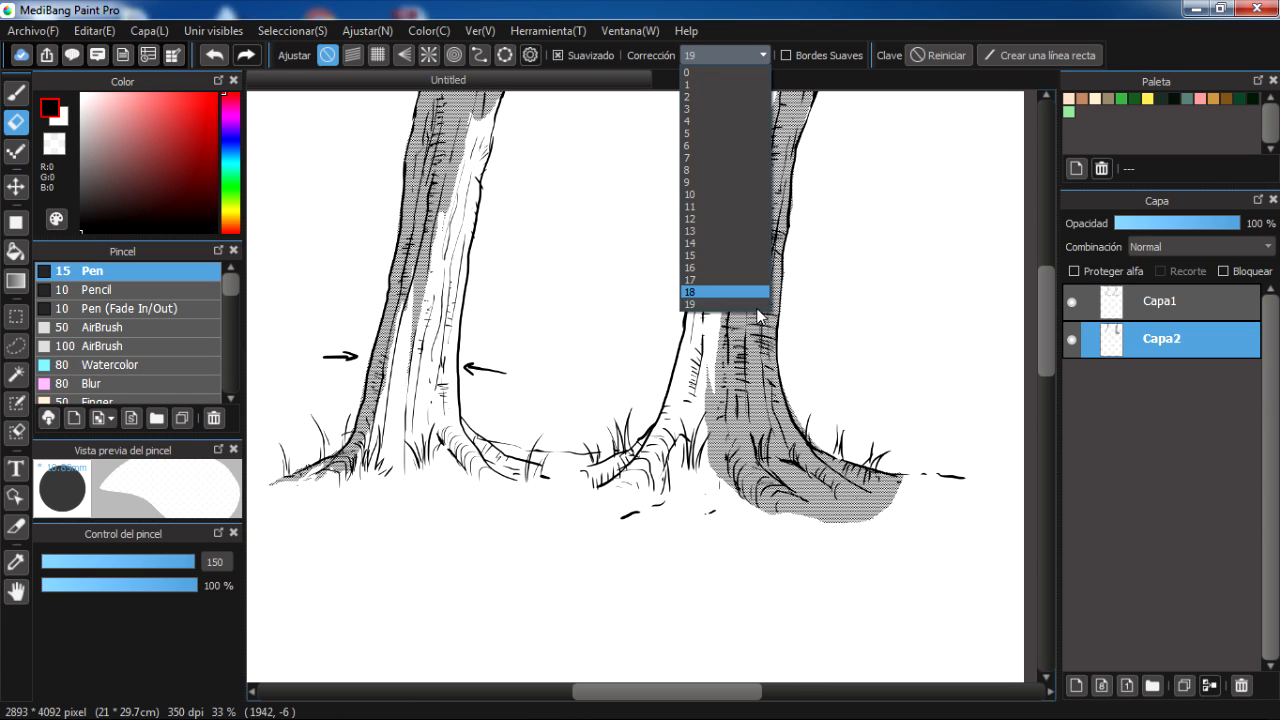
{"action": "left_click", "coordinate": [790, 80]}
{"action": "mouse_move", "coordinate": [800, 465]}
{"action": "left_mouse_down"}
{"action": "mouse_move", "coordinate": [858, 511]}
{"action": "mouse_move", "coordinate": [785, 475]}
{"action": "mouse_move", "coordinate": [843, 510]}
{"action": "mouse_move", "coordinate": [850, 530]}
{"action": "mouse_move", "coordinate": [856, 511]}
{"action": "mouse_move", "coordinate": [917, 515]}
{"action": "mouse_move", "coordinate": [865, 486]}
{"action": "mouse_move", "coordinate": [935, 503]}
{"action": "mouse_move", "coordinate": [855, 508]}
{"action": "mouse_move", "coordinate": [957, 517]}
{"action": "left_mouse_up"}
{"action": "left_click_drag", "start_coordinate": [746, 425], "coordinate": [826, 466]}
{"action": "mouse_move", "coordinate": [726, 392]}
{"action": "left_mouse_down"}
{"action": "mouse_move", "coordinate": [747, 421]}
{"action": "mouse_move", "coordinate": [735, 429]}
{"action": "left_mouse_up"}
Set the eraser's stroke correction to 0 and its size to 9.5.
{"action": "left_click", "coordinate": [724, 56]}
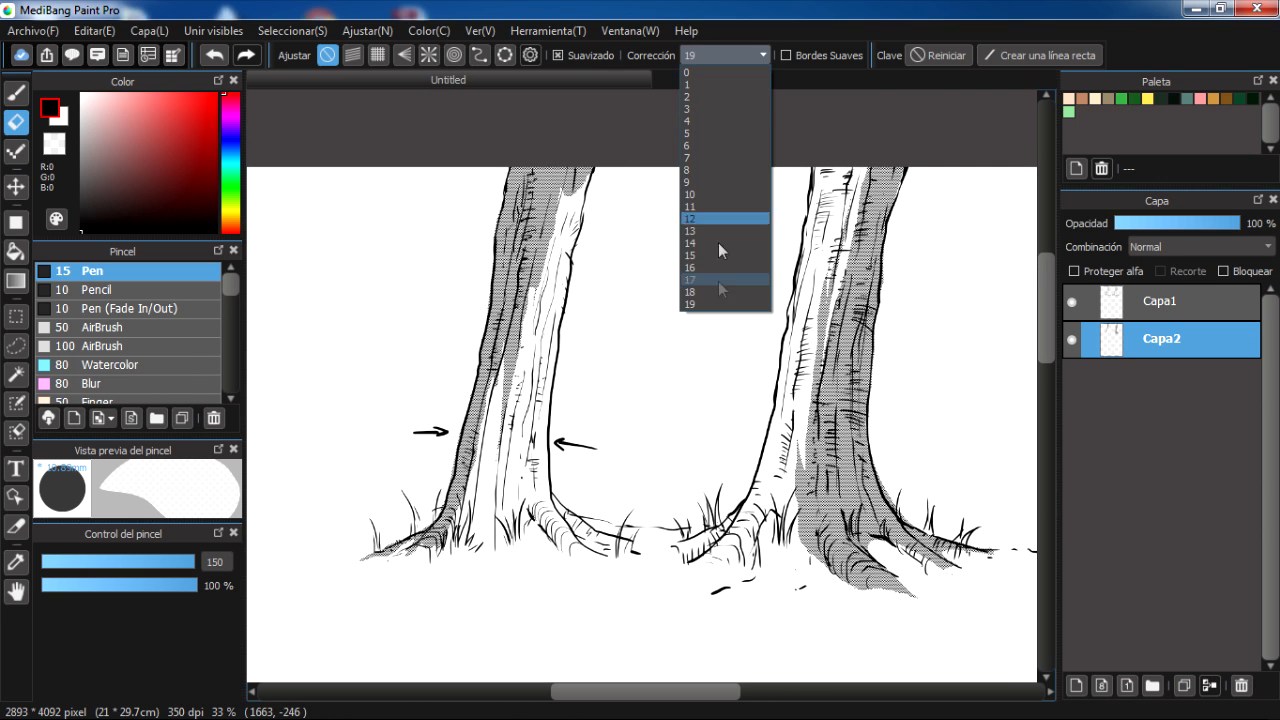
{"action": "left_click", "coordinate": [717, 74]}
{"action": "left_click_drag", "start_coordinate": [518, 250], "coordinate": [605, 258]}
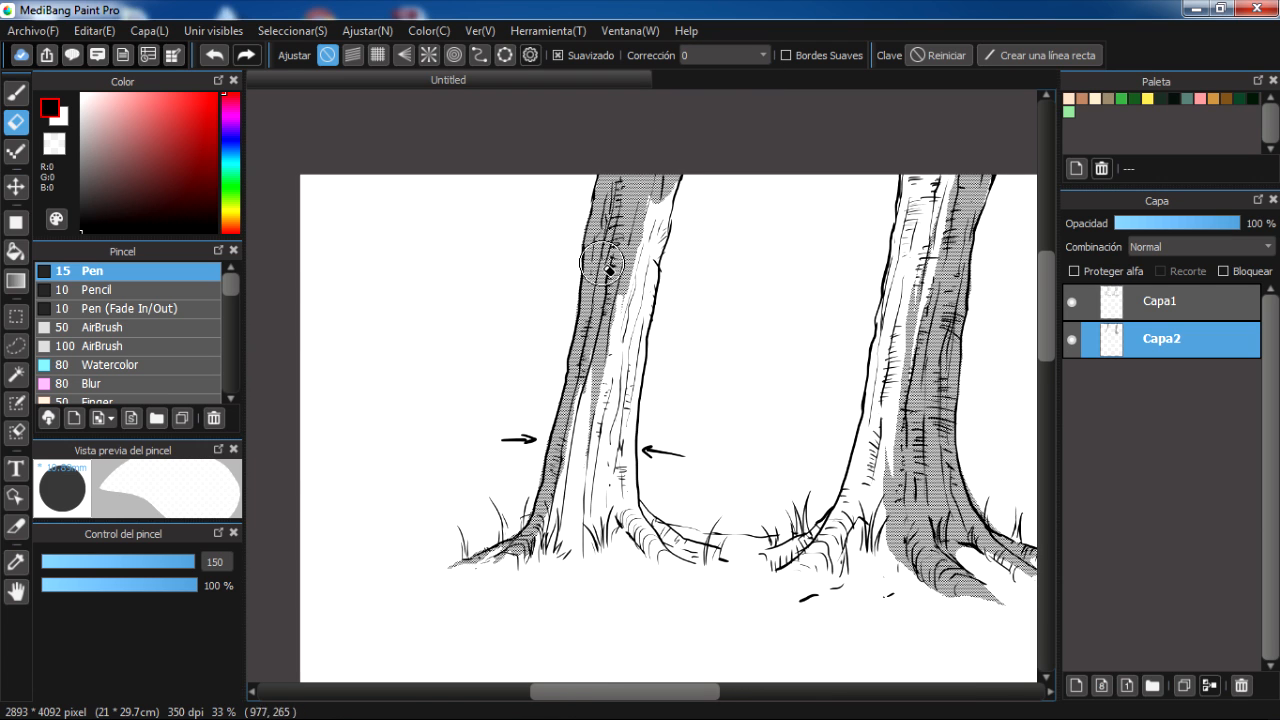
{"action": "scroll", "coordinate": [603, 358], "scroll_direction": "up", "scroll_amount": 3}
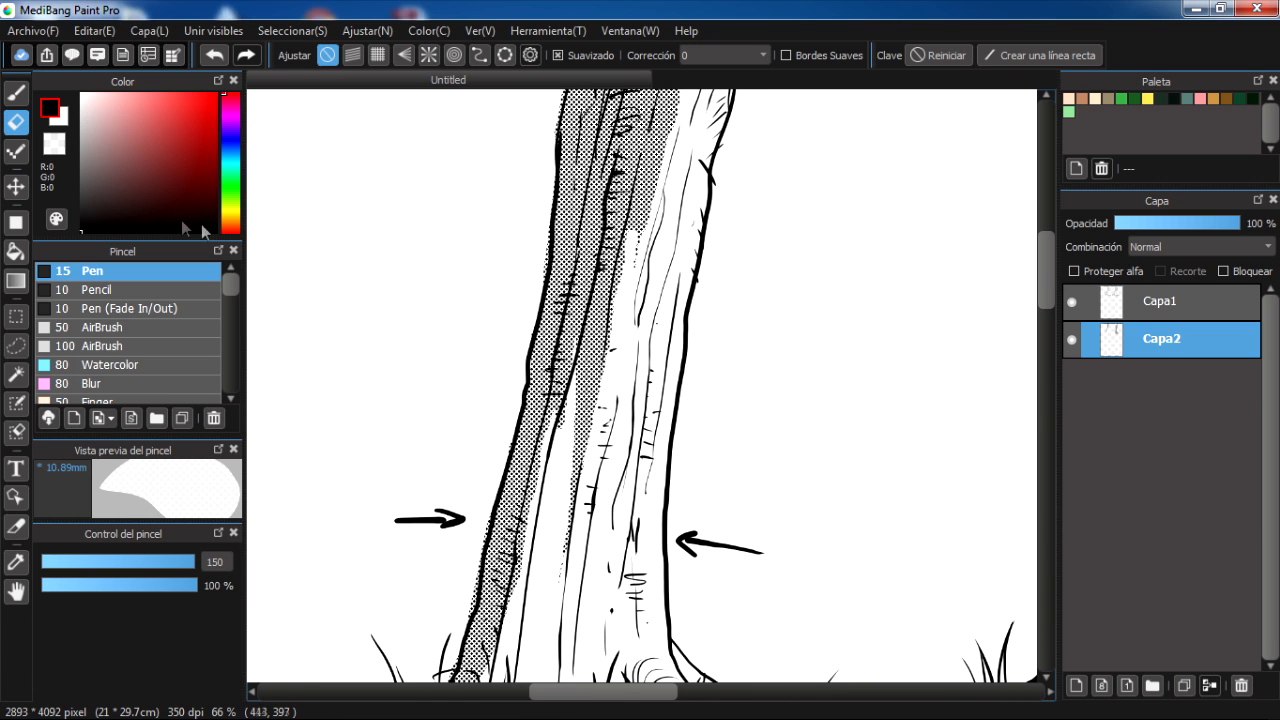
{"action": "left_click_drag", "start_coordinate": [120, 564], "coordinate": [68, 565]}
{"action": "left_click_drag", "start_coordinate": [442, 348], "coordinate": [422, 359]}
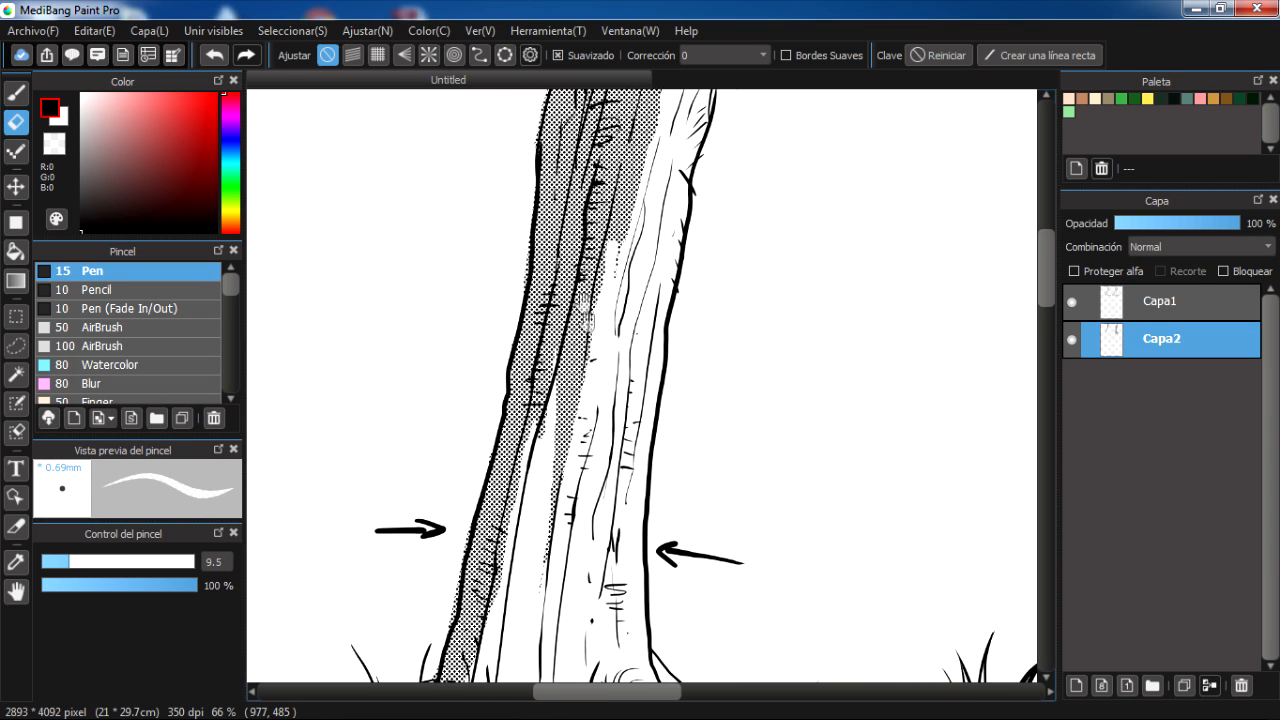
Erase fine hatching strokes into the tone's inner edge around the middle of the first trunk, undoing unwanted strokes.
{"action": "key", "text": "ctrl+z"}
{"action": "left_click_drag", "start_coordinate": [554, 394], "coordinate": [573, 299]}
{"action": "key", "text": "ctrl+z"}
{"action": "left_click_drag", "start_coordinate": [557, 426], "coordinate": [576, 334]}
{"action": "key", "text": "ctrl+z"}
{"action": "mouse_move", "coordinate": [558, 430]}
{"action": "left_mouse_down"}
{"action": "mouse_move", "coordinate": [577, 329]}
{"action": "mouse_move", "coordinate": [568, 431]}
{"action": "mouse_move", "coordinate": [587, 289]}
{"action": "left_mouse_up"}
{"action": "mouse_move", "coordinate": [594, 382]}
{"action": "left_mouse_down"}
{"action": "mouse_move", "coordinate": [632, 378]}
{"action": "mouse_move", "coordinate": [620, 367]}
{"action": "mouse_move", "coordinate": [629, 277]}
{"action": "left_mouse_up"}
{"action": "key", "text": "ctrl+z"}
{"action": "left_click_drag", "start_coordinate": [614, 406], "coordinate": [634, 276]}
{"action": "left_click_drag", "start_coordinate": [627, 350], "coordinate": [644, 234]}
{"action": "mouse_move", "coordinate": [630, 316]}
{"action": "left_mouse_down"}
{"action": "mouse_move", "coordinate": [646, 203]}
{"action": "mouse_move", "coordinate": [636, 278]}
{"action": "mouse_move", "coordinate": [662, 222]}
{"action": "left_mouse_up"}
{"action": "key", "text": "ctrl+z"}
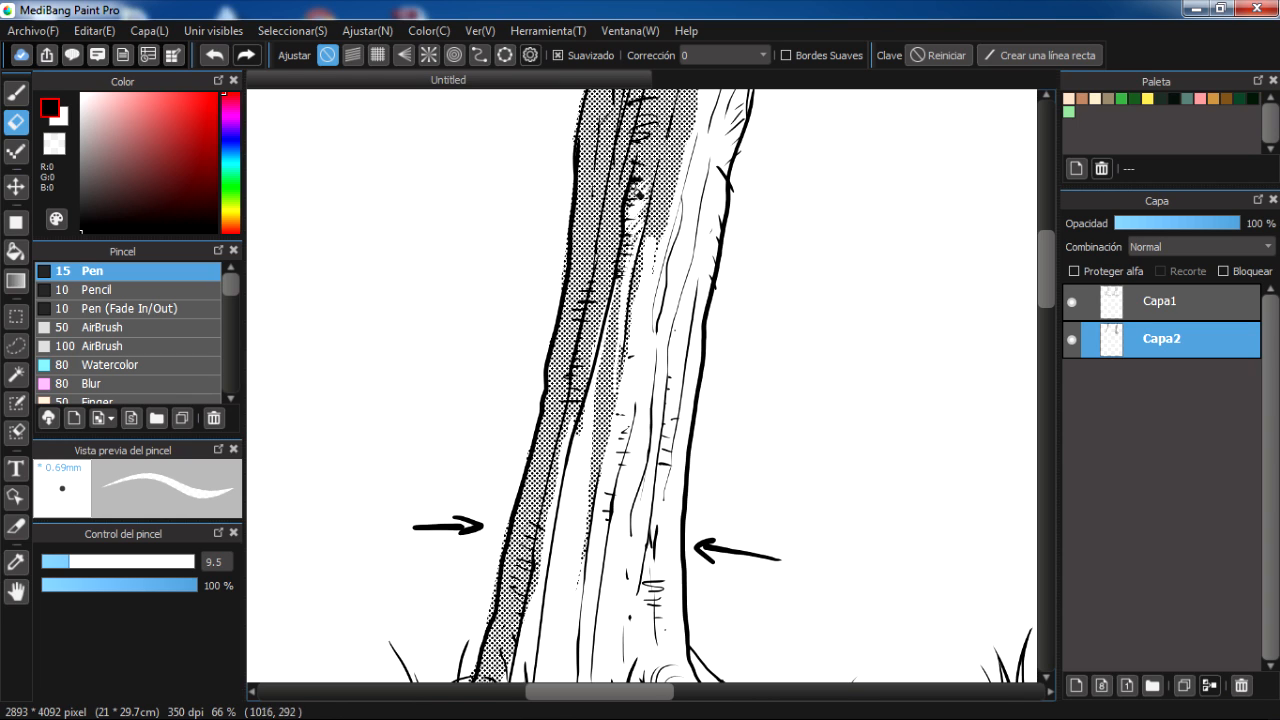
Erase short texture strokes into the tone on the first trunk's upper part, including its top right corner and left side.
{"action": "left_click_drag", "start_coordinate": [686, 238], "coordinate": [671, 338]}
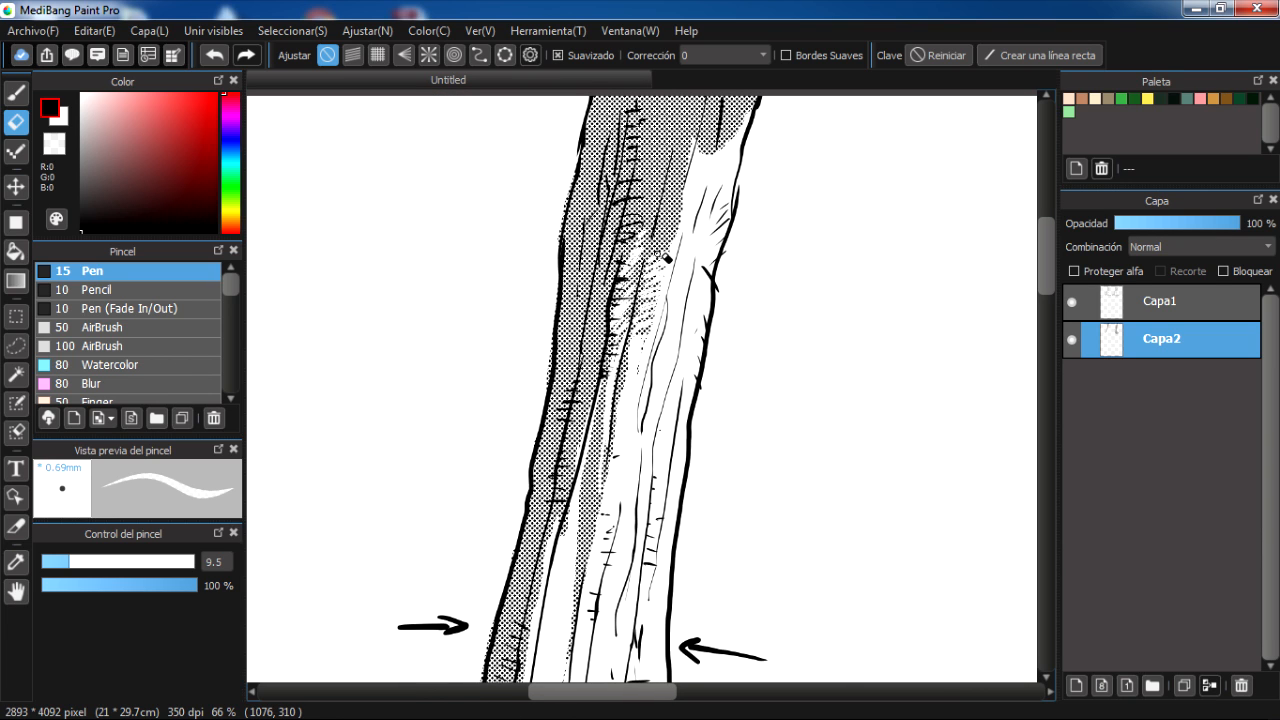
{"action": "left_click_drag", "start_coordinate": [690, 185], "coordinate": [638, 260]}
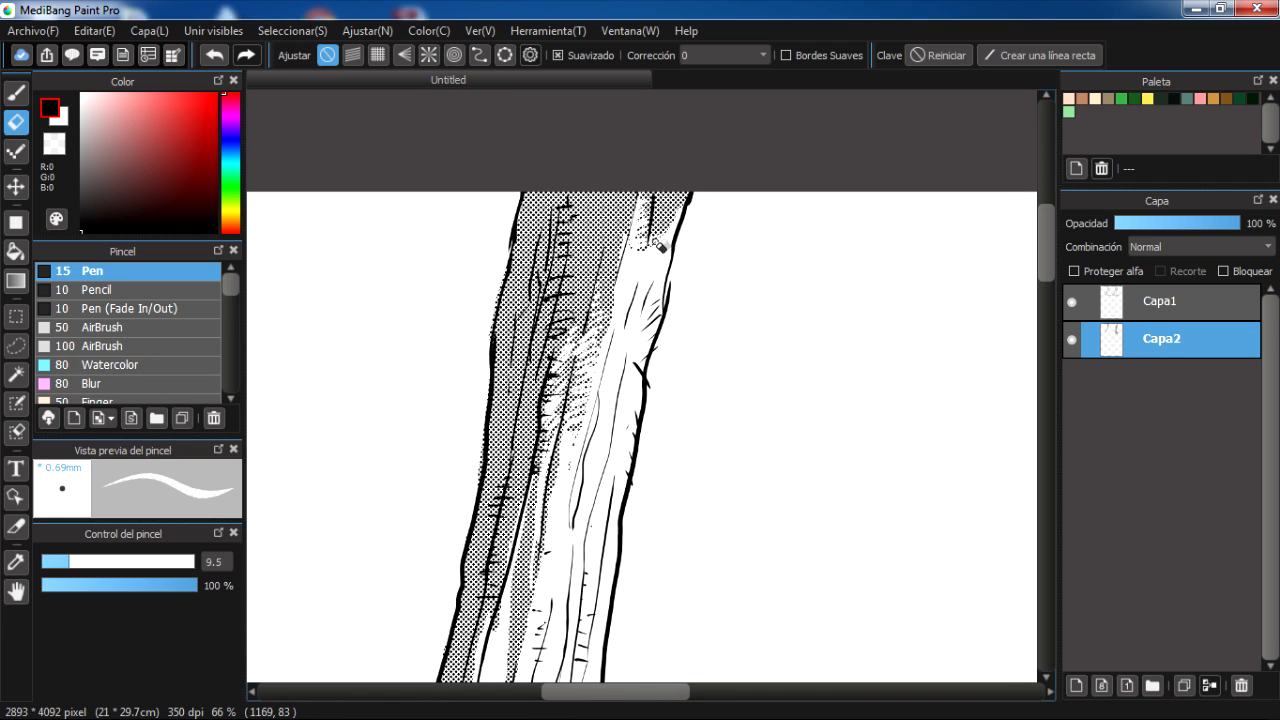
{"action": "mouse_move", "coordinate": [685, 190]}
{"action": "left_mouse_down"}
{"action": "mouse_move", "coordinate": [697, 172]}
{"action": "mouse_move", "coordinate": [688, 195]}
{"action": "left_mouse_up"}
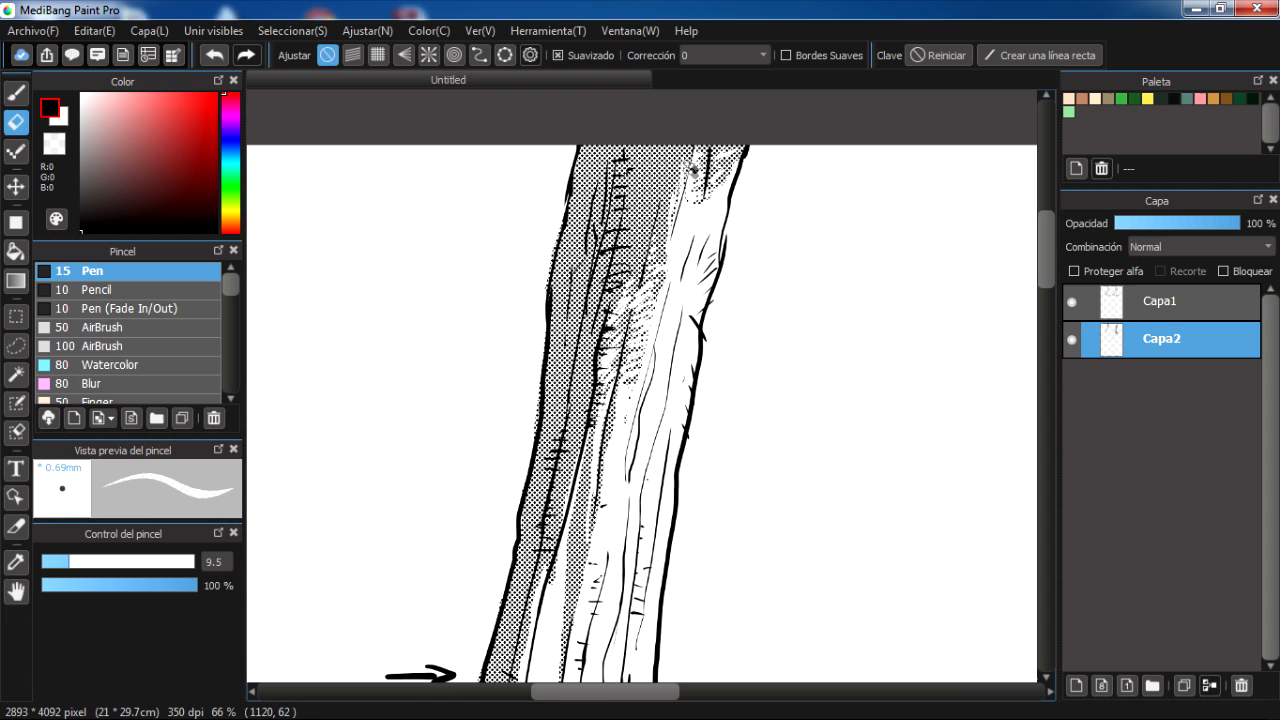
{"action": "scroll", "coordinate": [702, 133], "scroll_direction": "down", "scroll_amount": 3}
{"action": "scroll", "coordinate": [586, 330], "scroll_direction": "up", "scroll_amount": 2}
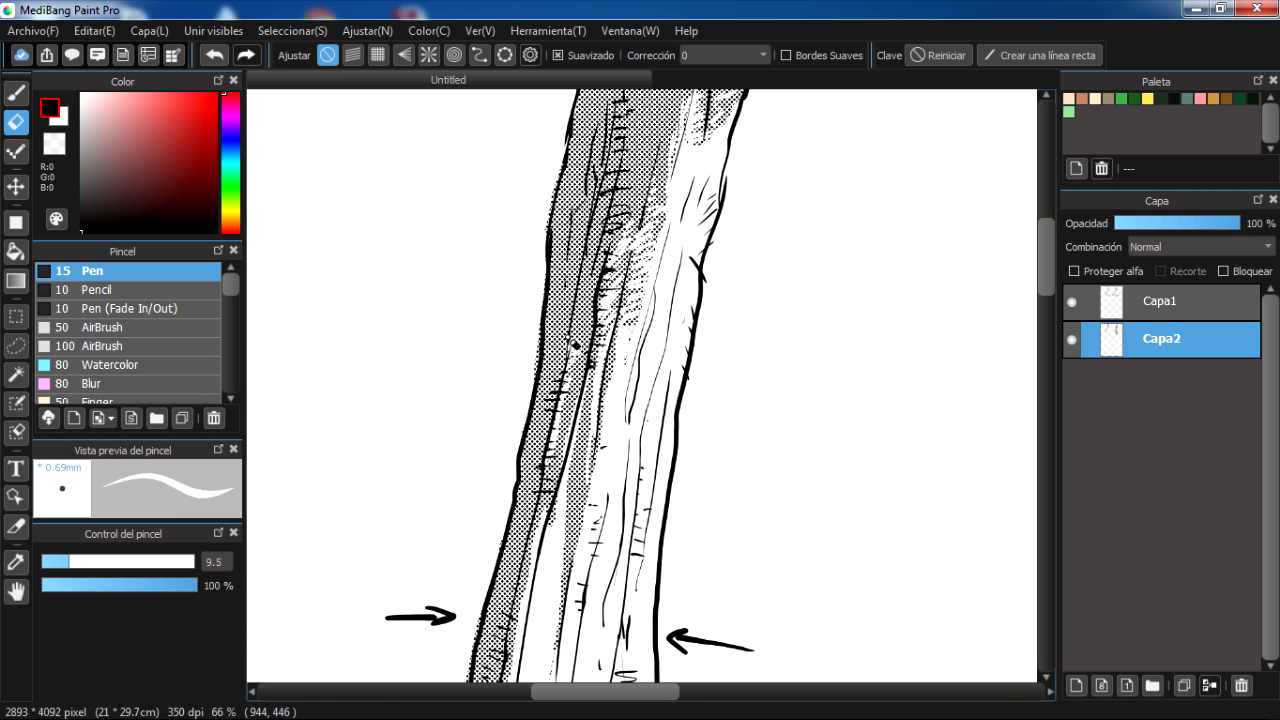
{"action": "left_click_drag", "start_coordinate": [608, 268], "coordinate": [667, 298]}
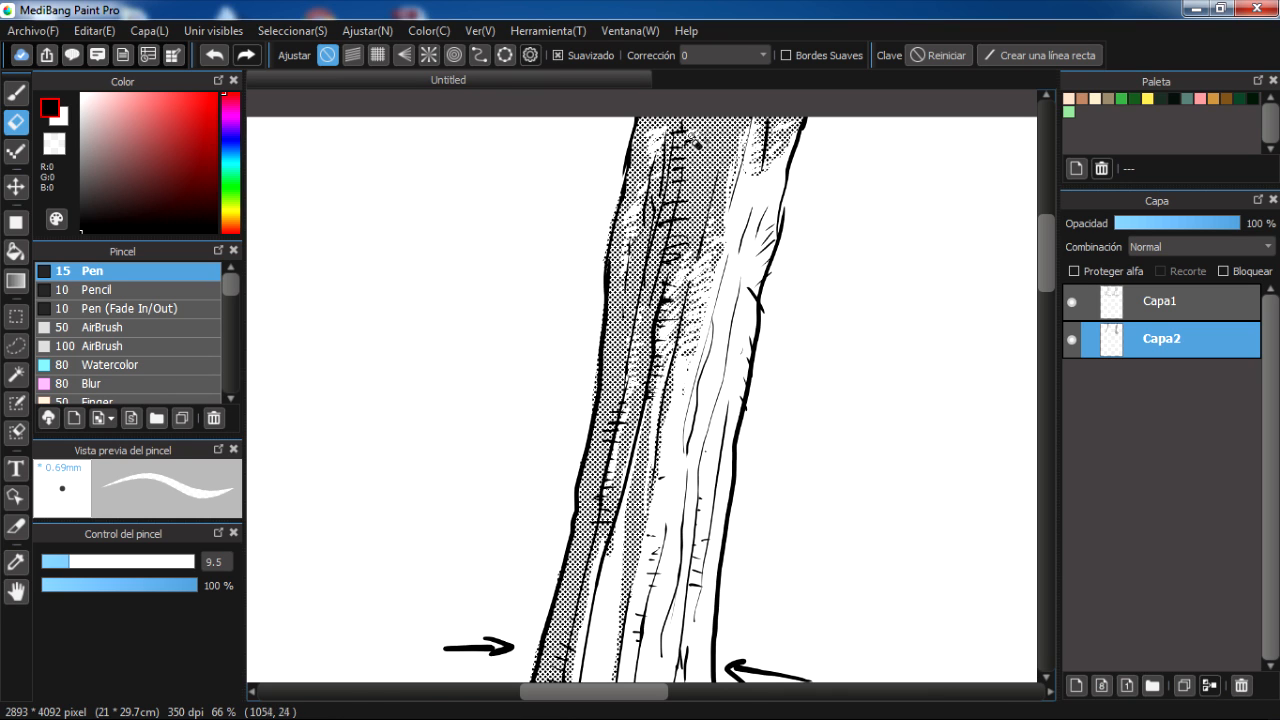
{"action": "left_click_drag", "start_coordinate": [703, 172], "coordinate": [692, 212]}
Erase fine bark highlights into the tone on the first trunk's lower part and on the second trunk.
{"action": "scroll", "coordinate": [655, 281], "scroll_direction": "down", "scroll_amount": 4}
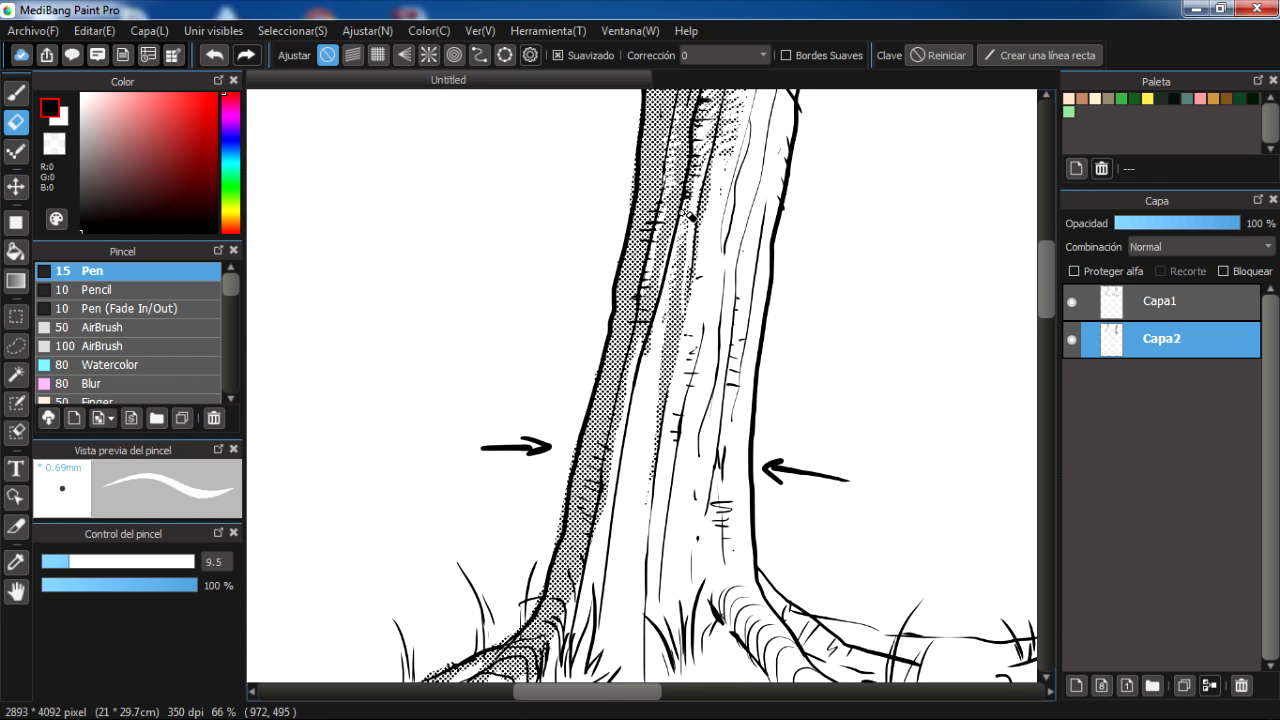
{"action": "scroll", "coordinate": [684, 352], "scroll_direction": "down", "scroll_amount": 3}
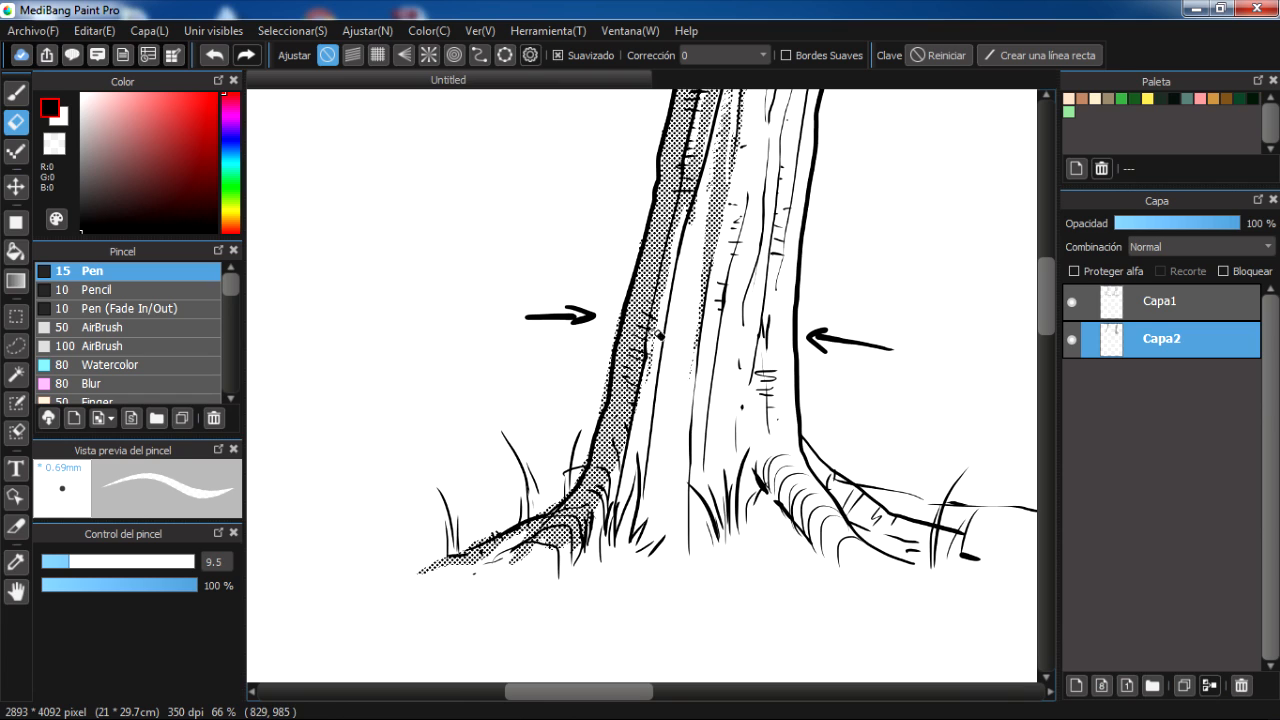
{"action": "left_click_drag", "start_coordinate": [665, 292], "coordinate": [681, 244]}
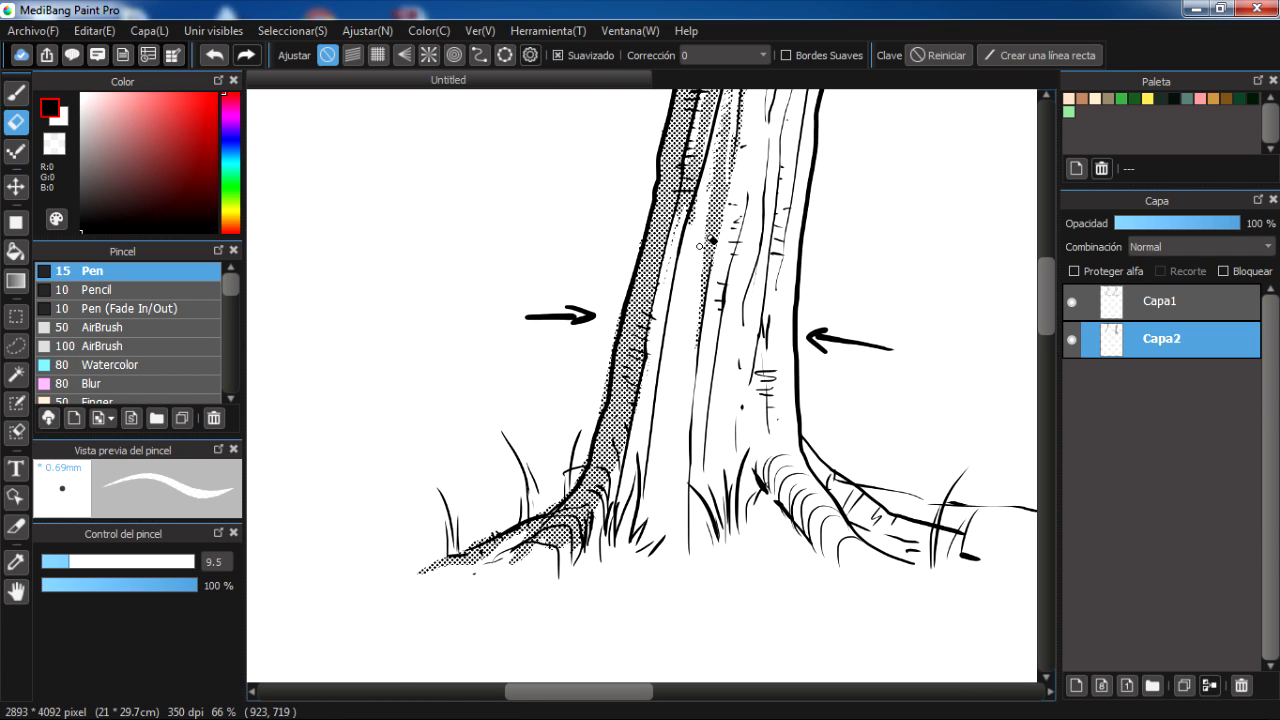
{"action": "mouse_move", "coordinate": [657, 195]}
{"action": "left_mouse_down"}
{"action": "mouse_move", "coordinate": [577, 363]}
{"action": "mouse_move", "coordinate": [639, 201]}
{"action": "left_mouse_up"}
{"action": "left_click_drag", "start_coordinate": [570, 532], "coordinate": [614, 440]}
{"action": "mouse_move", "coordinate": [556, 561]}
{"action": "left_mouse_down"}
{"action": "mouse_move", "coordinate": [577, 509]}
{"action": "mouse_move", "coordinate": [592, 522]}
{"action": "mouse_move", "coordinate": [595, 507]}
{"action": "mouse_move", "coordinate": [585, 467]}
{"action": "mouse_move", "coordinate": [572, 509]}
{"action": "mouse_move", "coordinate": [595, 452]}
{"action": "left_mouse_up"}
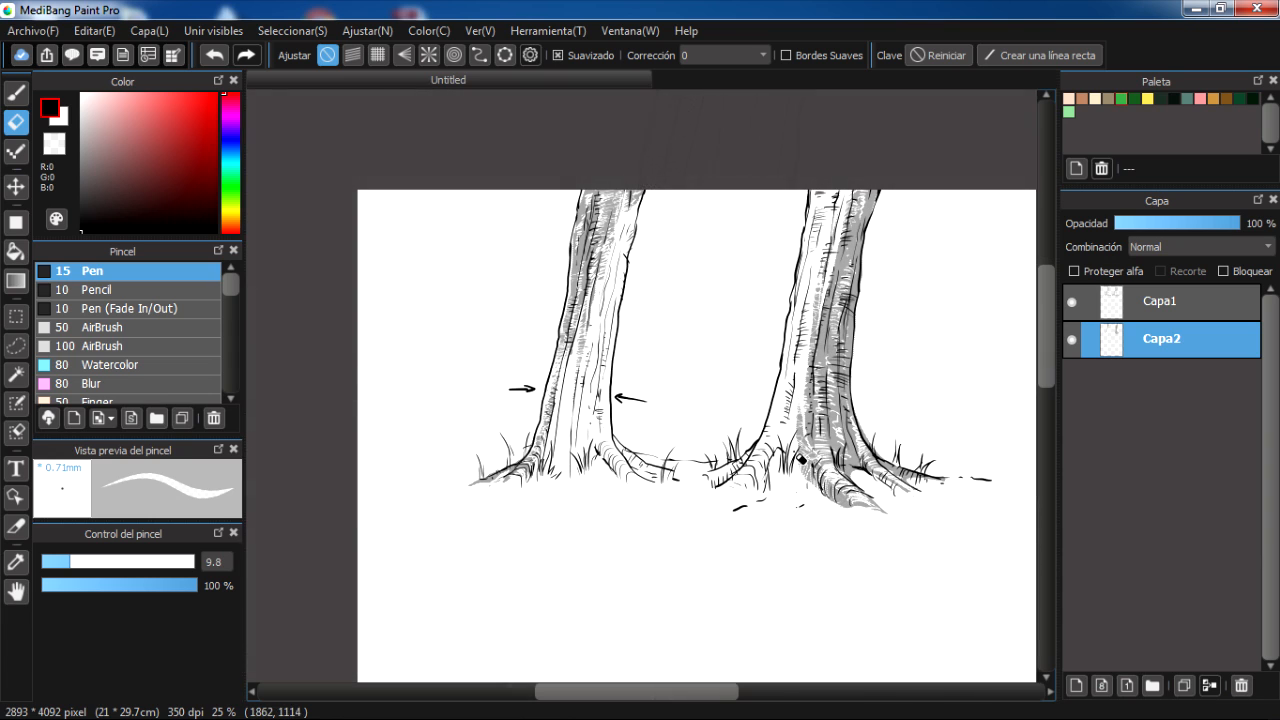
Merge layer Capa1 down into Capa2.
{"action": "left_click", "coordinate": [1139, 305]}
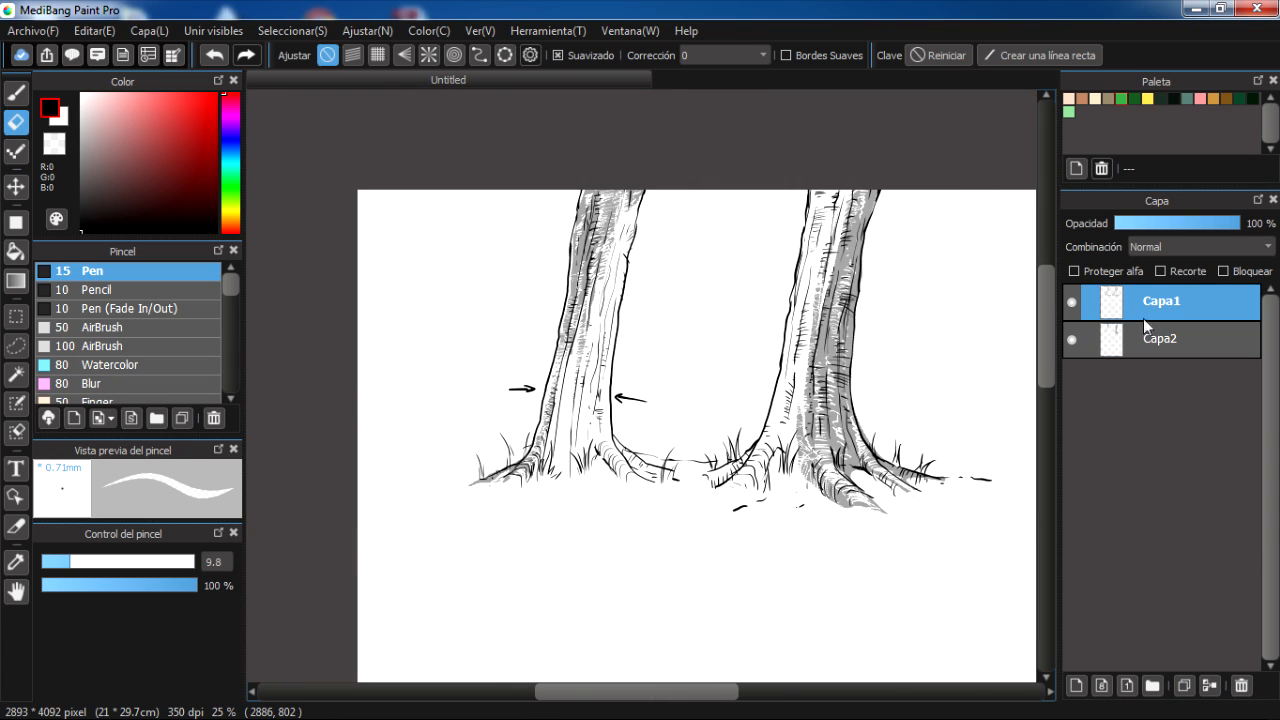
{"action": "left_click", "coordinate": [1145, 325]}
{"action": "left_click", "coordinate": [1146, 315]}
{"action": "left_click", "coordinate": [1152, 339]}
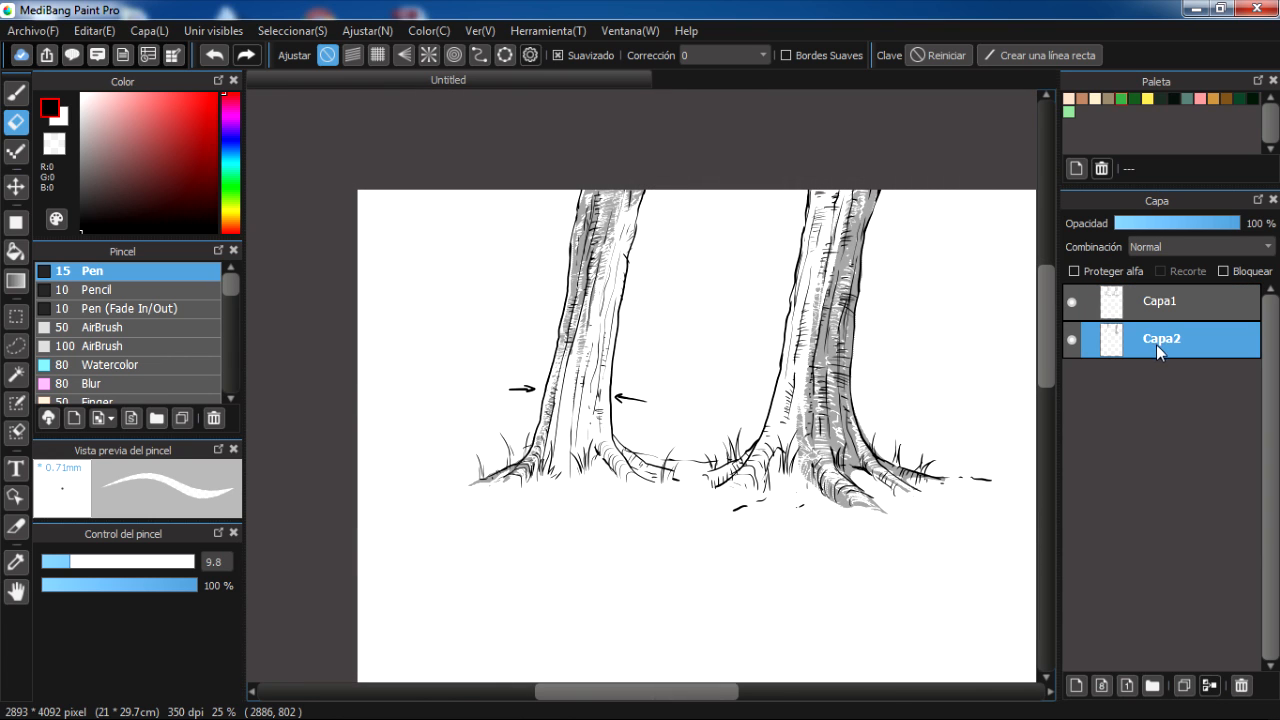
{"action": "left_click", "coordinate": [1155, 316]}
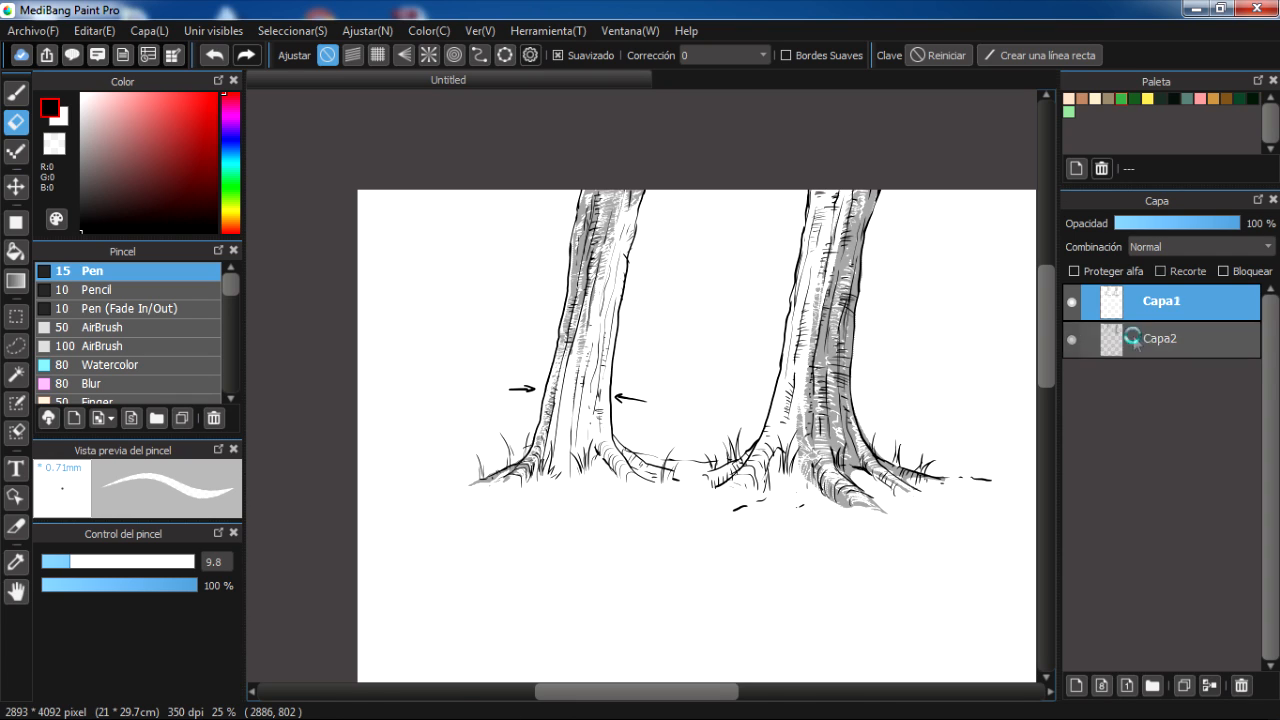
{"action": "key", "text": "ctrl+e"}
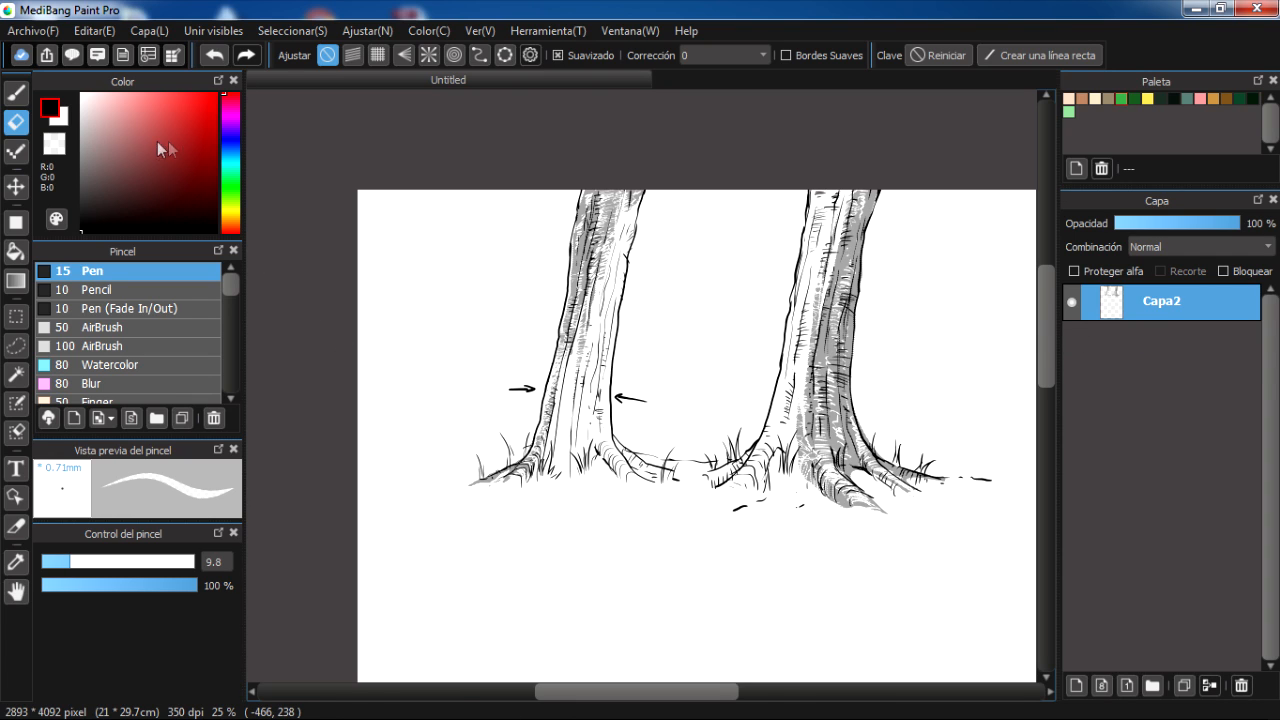
Delete the first trunk and its arrows with a rectangular selection, then clear the selection.
{"action": "left_click", "coordinate": [17, 318]}
{"action": "left_click_drag", "start_coordinate": [408, 138], "coordinate": [691, 551]}
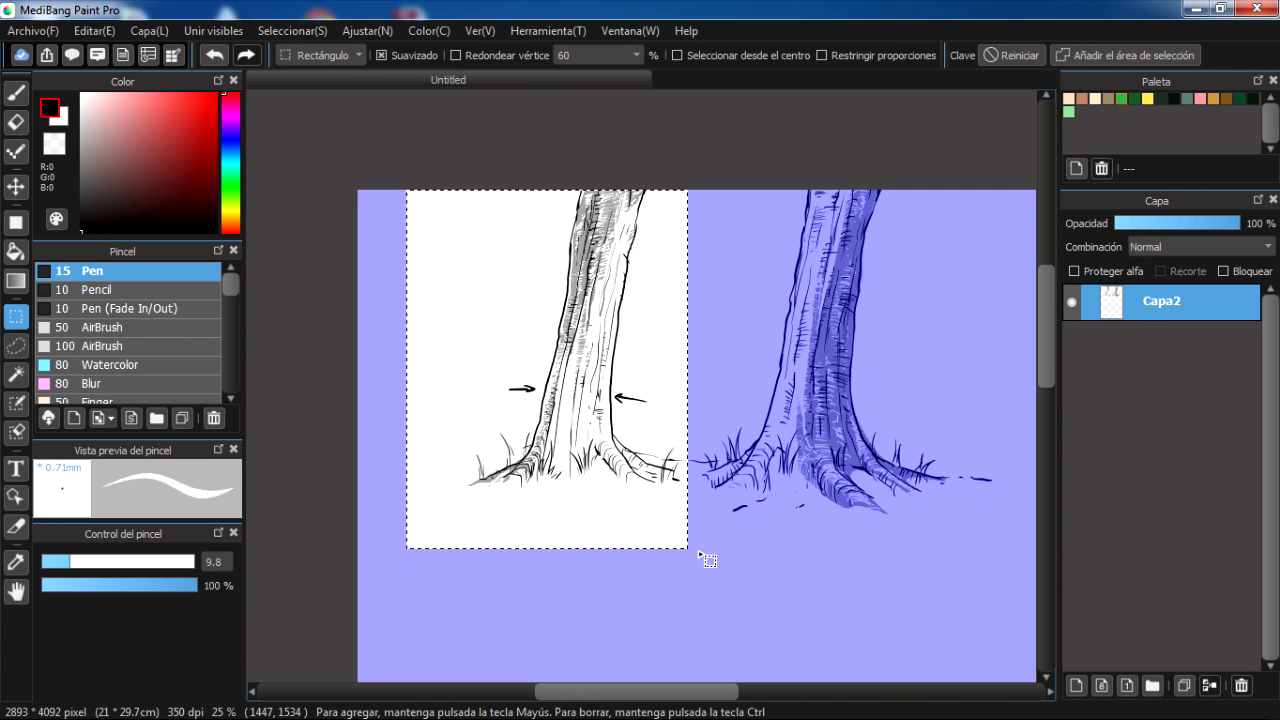
{"action": "key", "text": "Delete"}
{"action": "key", "text": "ctrl+d"}
{"action": "mouse_move", "coordinate": [647, 496]}
{"action": "left_mouse_down"}
{"action": "mouse_move", "coordinate": [589, 517]}
{"action": "mouse_move", "coordinate": [606, 509]}
{"action": "left_mouse_up"}
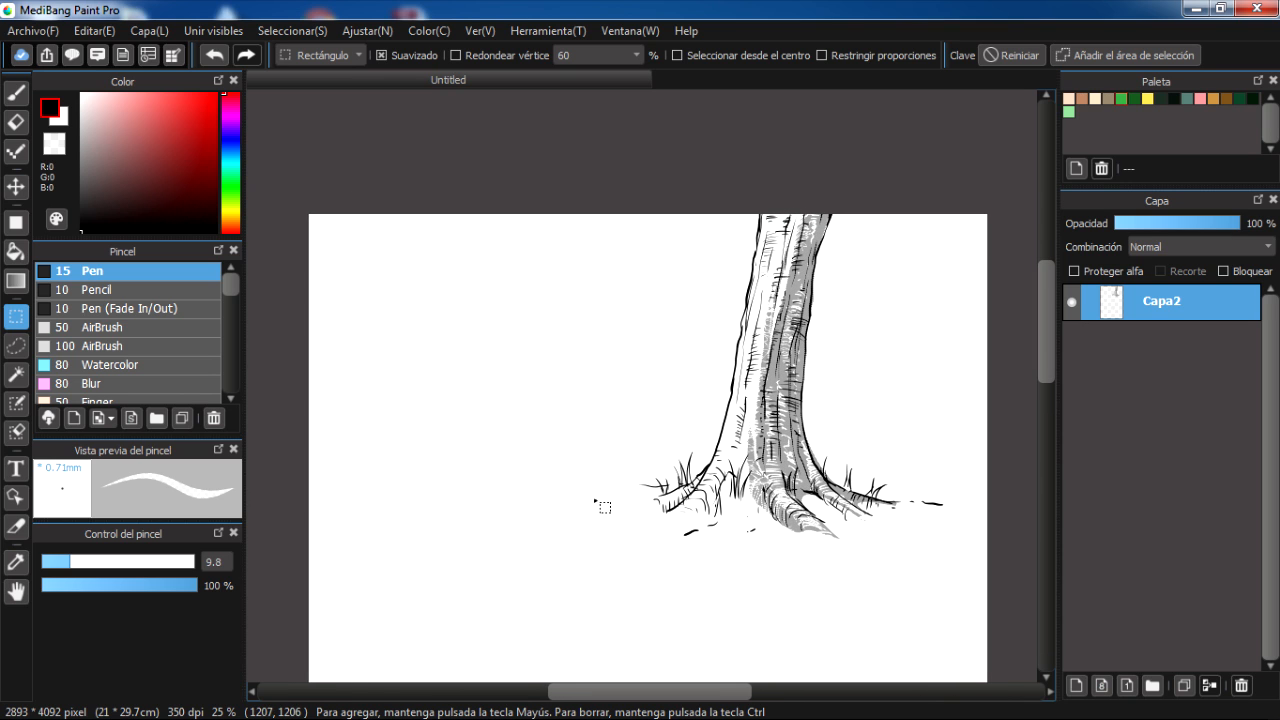
Draw thin horizontal ground lines on both sides of the remaining tree's base with the size 15 Pen at correction 0.
{"action": "left_click", "coordinate": [16, 93]}
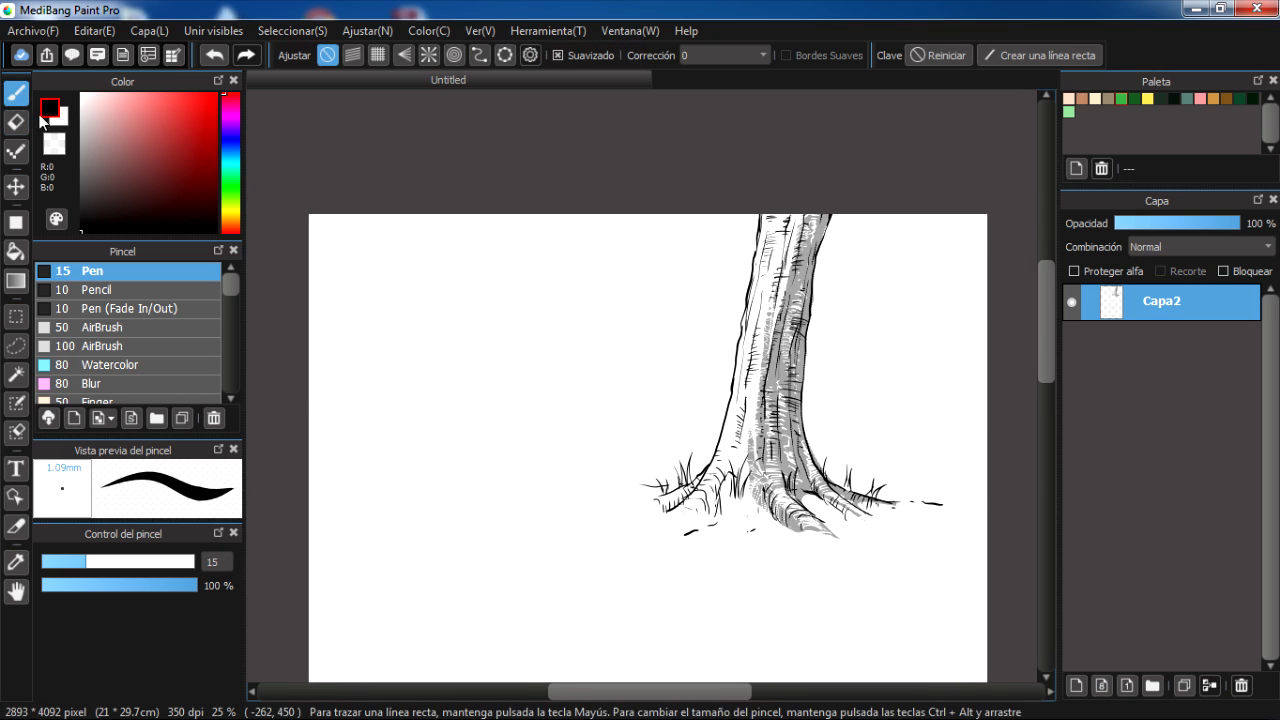
{"action": "left_click", "coordinate": [716, 57]}
{"action": "left_click", "coordinate": [716, 71]}
{"action": "mouse_move", "coordinate": [492, 467]}
{"action": "left_mouse_down"}
{"action": "mouse_move", "coordinate": [664, 477]}
{"action": "mouse_move", "coordinate": [692, 437]}
{"action": "mouse_move", "coordinate": [748, 427]}
{"action": "mouse_move", "coordinate": [661, 436]}
{"action": "mouse_move", "coordinate": [741, 441]}
{"action": "left_mouse_up"}
{"action": "key", "text": "ctrl+z"}
{"action": "left_click_drag", "start_coordinate": [645, 423], "coordinate": [729, 425]}
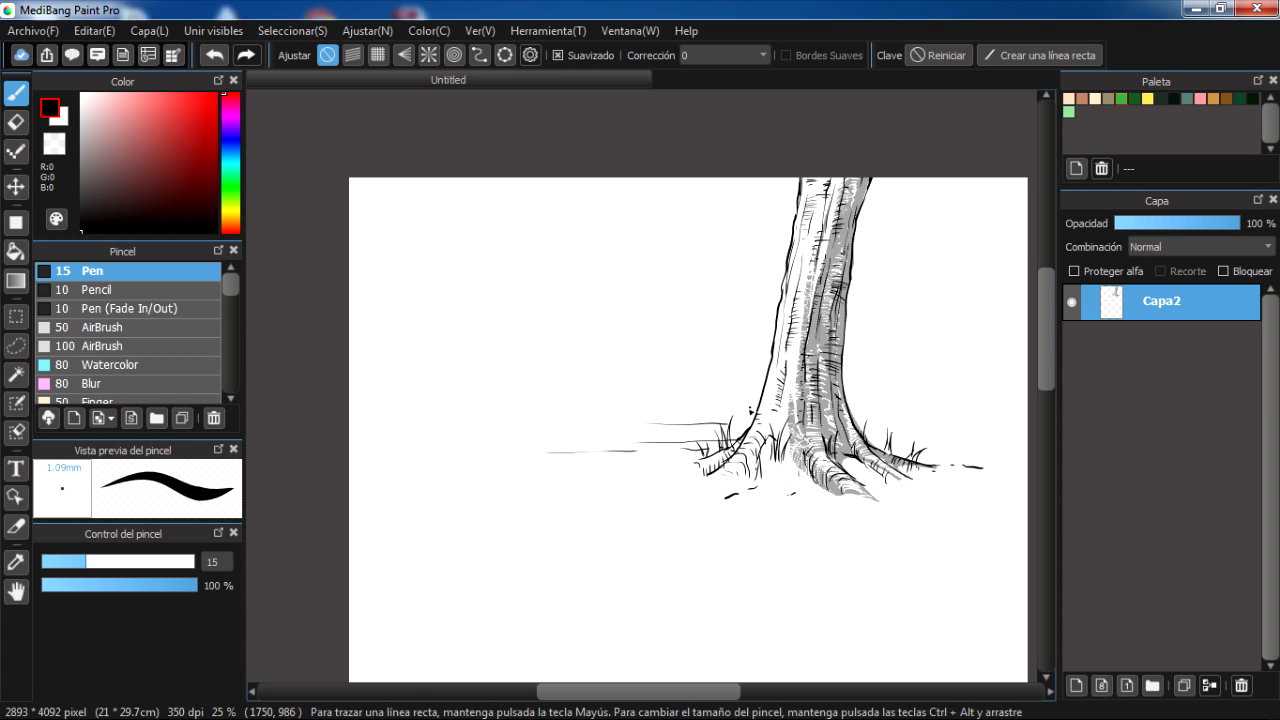
{"action": "key", "text": "ctrl+z"}
{"action": "left_click_drag", "start_coordinate": [998, 435], "coordinate": [1006, 433]}
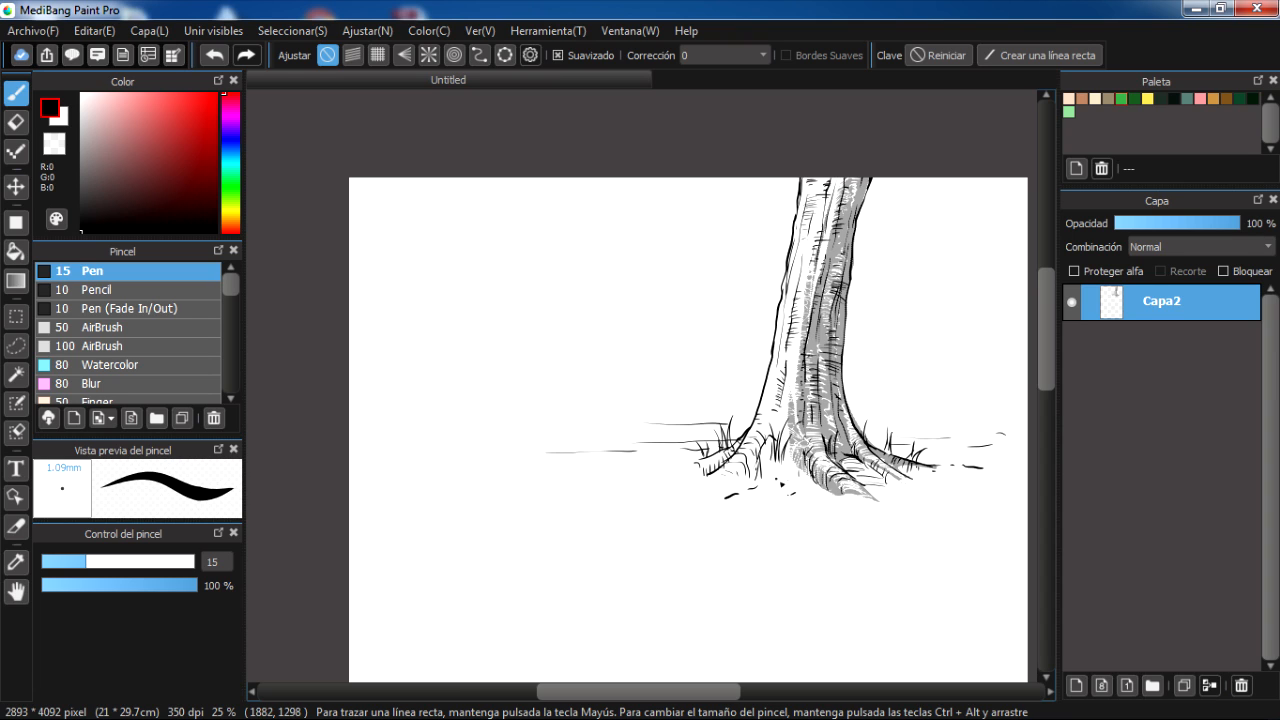
{"action": "key", "text": "ctrl+z"}
Add short ground strokes and small marks beneath and beside the tree's roots.
{"action": "left_click_drag", "start_coordinate": [778, 487], "coordinate": [806, 478]}
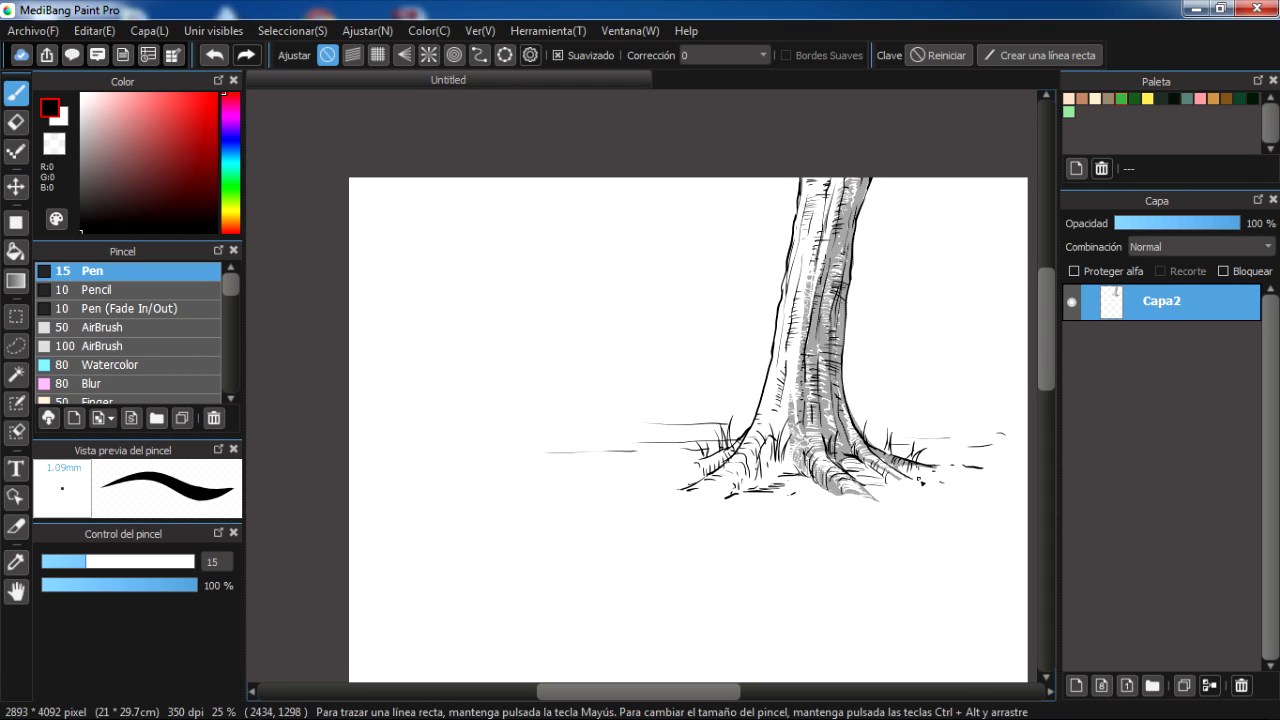
{"action": "key", "text": "ctrl+z"}
{"action": "left_click_drag", "start_coordinate": [909, 479], "coordinate": [936, 489]}
Try drawing a horizon line across the canvas behind the trunk with the size 15 Pen, undoing each attempt.
{"action": "mouse_move", "coordinate": [746, 413]}
{"action": "left_mouse_down"}
{"action": "mouse_move", "coordinate": [802, 426]}
{"action": "mouse_move", "coordinate": [712, 424]}
{"action": "left_mouse_up"}
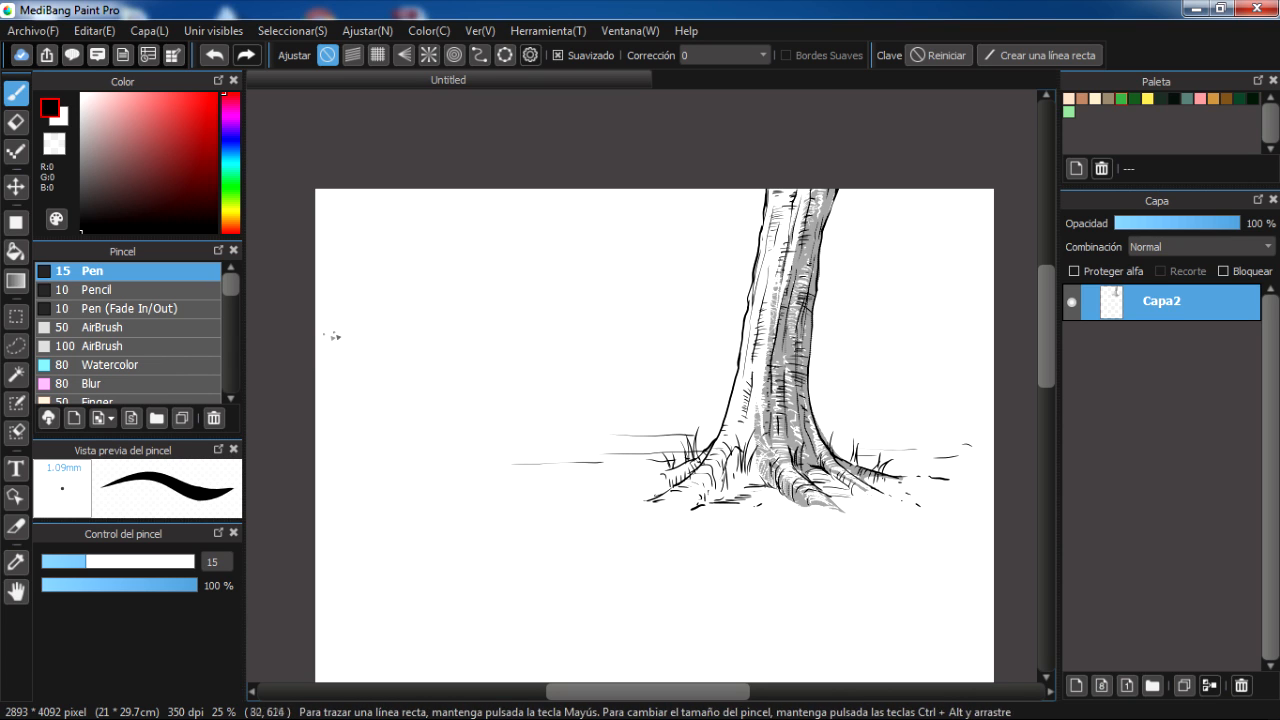
{"action": "left_click_drag", "start_coordinate": [316, 331], "coordinate": [488, 332]}
{"action": "key", "text": "ctrl+z"}
{"action": "key", "text": "ctrl+z"}
{"action": "left_click_drag", "start_coordinate": [316, 334], "coordinate": [668, 322]}
{"action": "key", "text": "ctrl+z"}
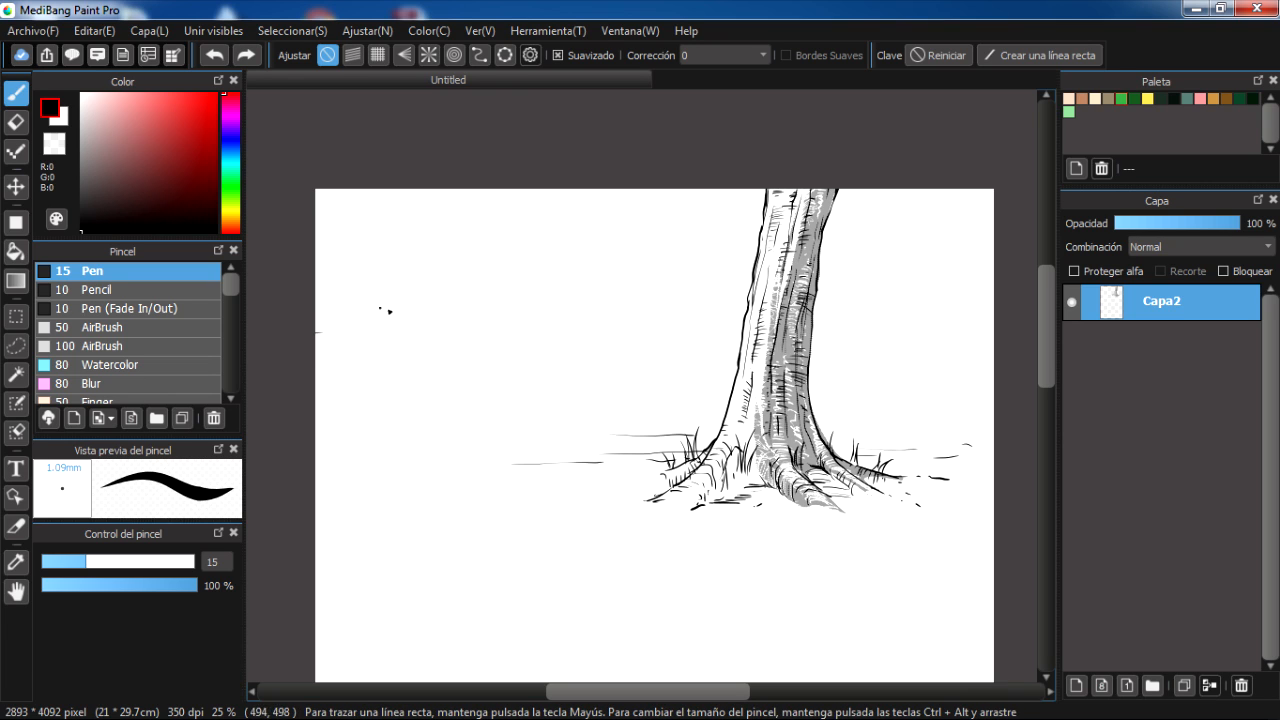
{"action": "left_click_drag", "start_coordinate": [318, 333], "coordinate": [708, 317]}
{"action": "key", "text": "ctrl+z"}
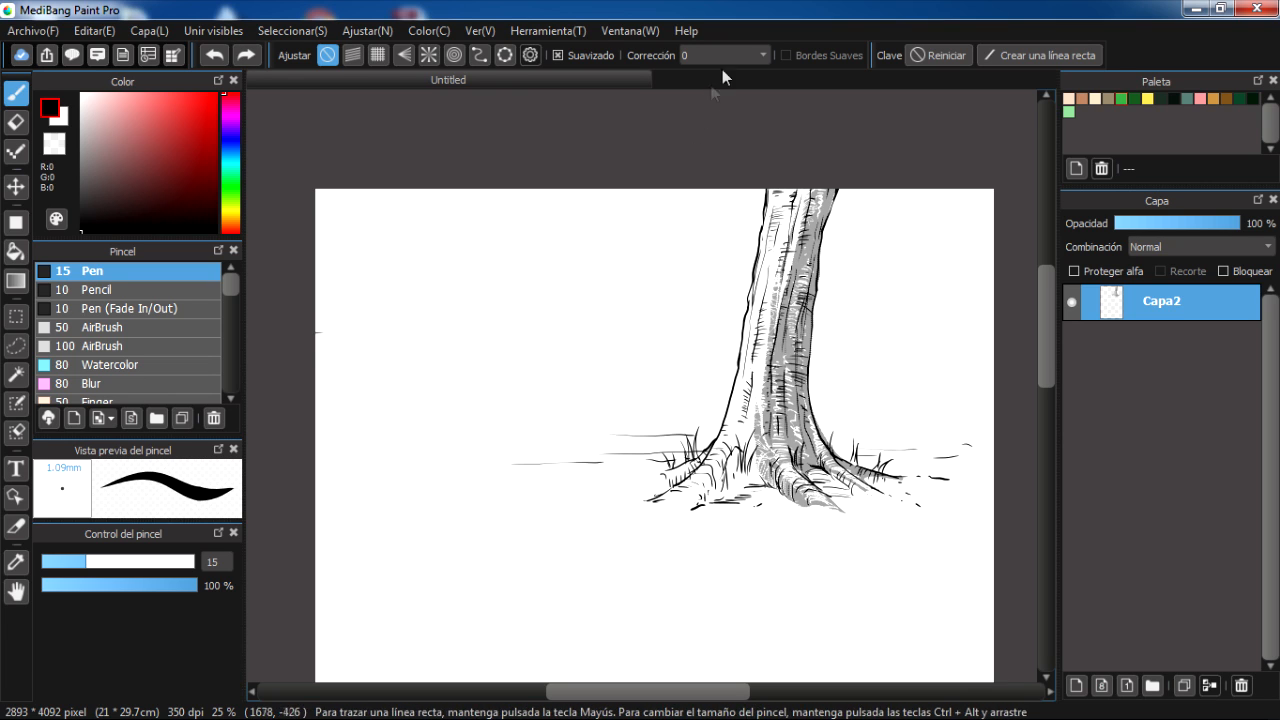
{"action": "left_click_drag", "start_coordinate": [798, 182], "coordinate": [752, 167]}
{"action": "mouse_move", "coordinate": [611, 226]}
{"action": "left_mouse_down"}
{"action": "mouse_move", "coordinate": [666, 229]}
{"action": "mouse_move", "coordinate": [651, 230]}
{"action": "left_mouse_up"}
{"action": "left_click_drag", "start_coordinate": [318, 320], "coordinate": [786, 295]}
{"action": "key", "text": "ctrl+z"}
{"action": "left_click_drag", "start_coordinate": [315, 320], "coordinate": [636, 320]}
{"action": "key", "text": "ctrl+z"}
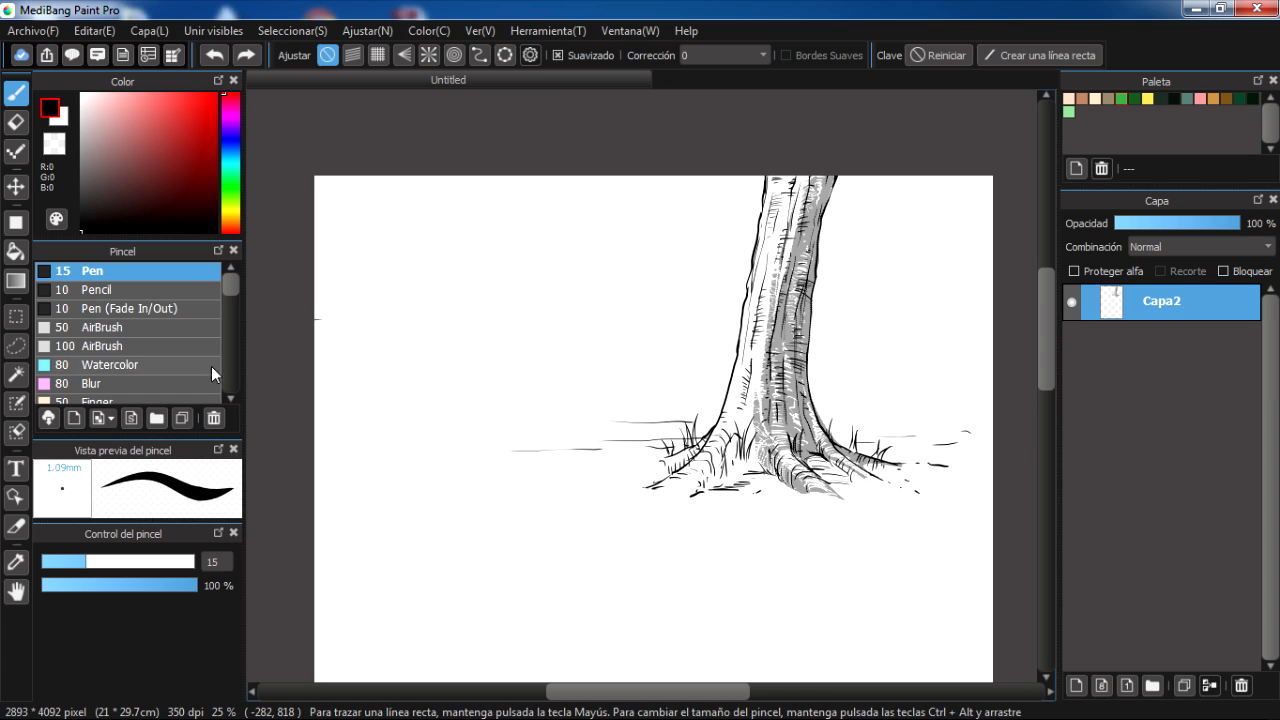
Try drawing the horizon line across the full canvas with the Pen at size 6.3, then undo it.
{"action": "left_click_drag", "start_coordinate": [74, 565], "coordinate": [57, 566]}
{"action": "left_click_drag", "start_coordinate": [314, 338], "coordinate": [443, 349]}
{"action": "key", "text": "ctrl+z"}
{"action": "left_click_drag", "start_coordinate": [314, 318], "coordinate": [1018, 325]}
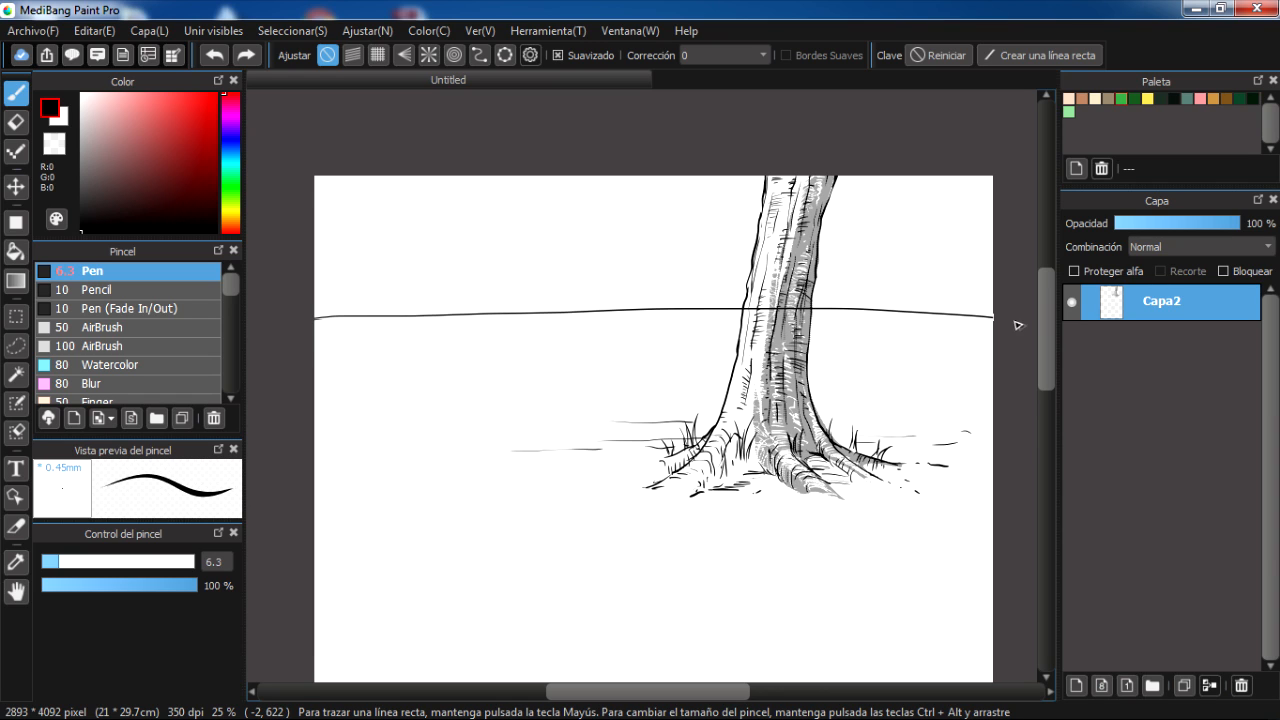
{"action": "key", "text": "ctrl+z"}
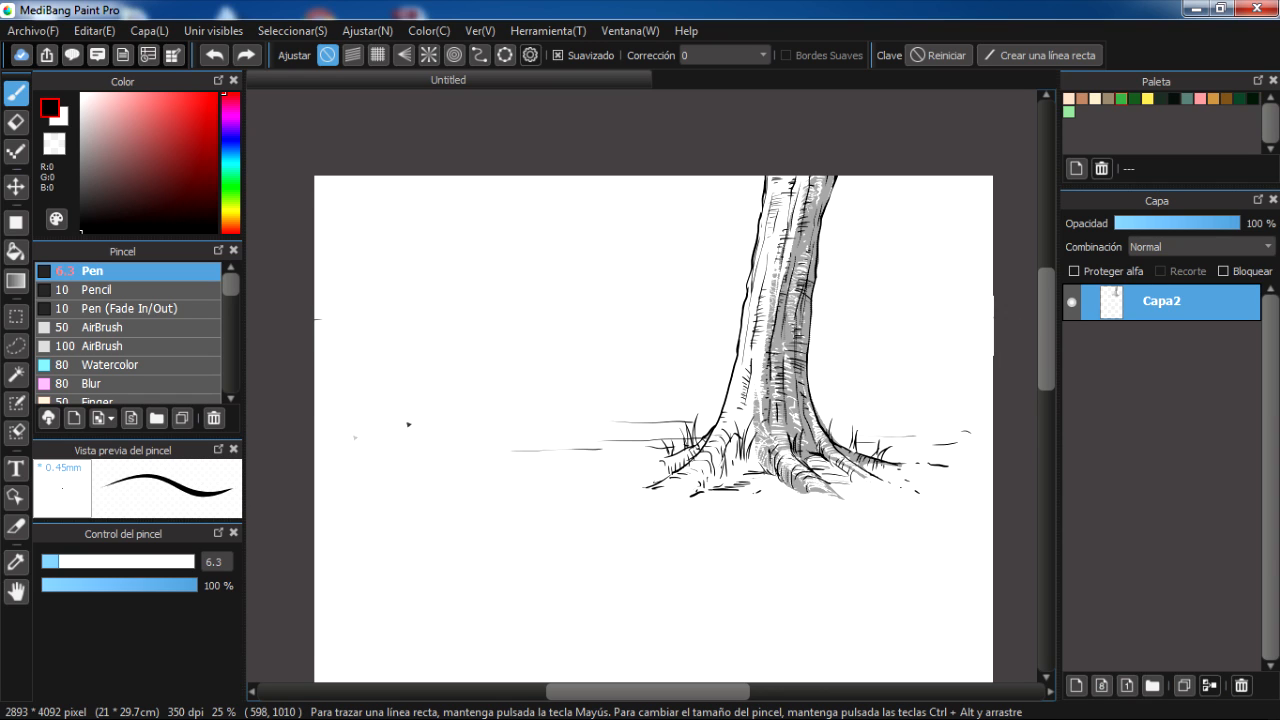
Reduce the Pen size to 2.2 and try drawing the horizon line freehand across the canvas, undoing the attempt.
{"action": "left_click_drag", "start_coordinate": [57, 566], "coordinate": [45, 565]}
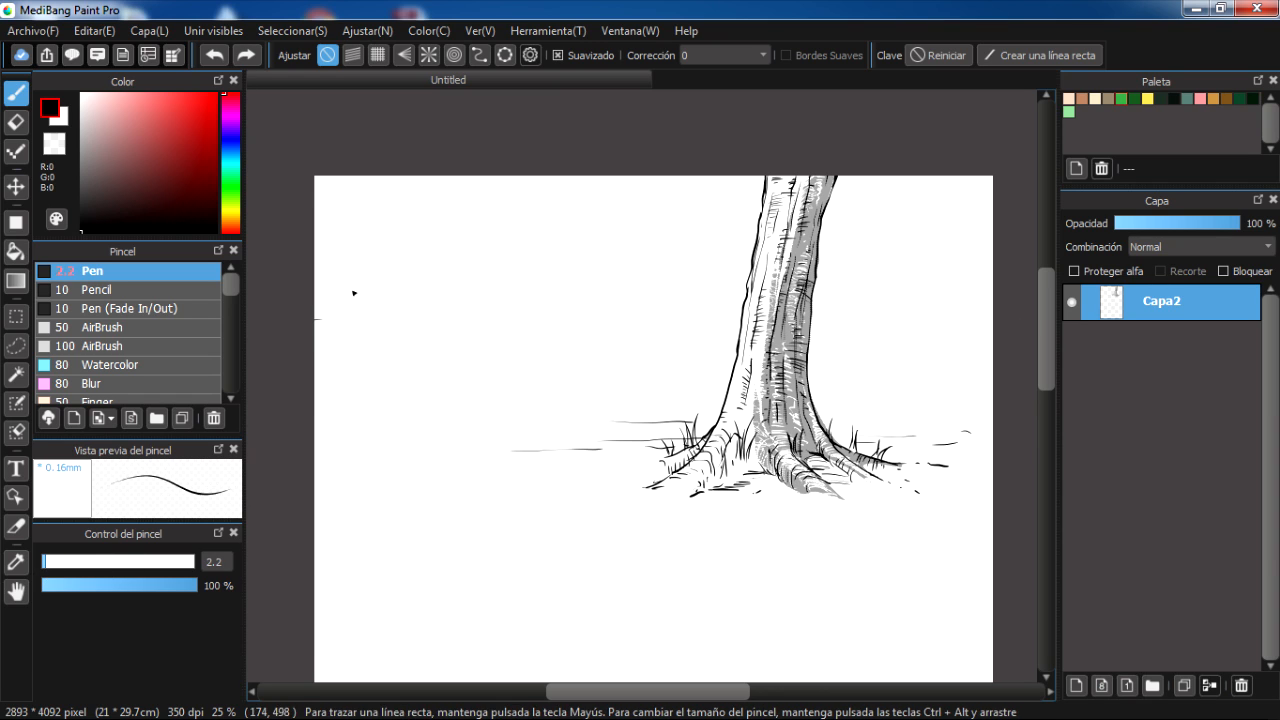
{"action": "left_click_drag", "start_coordinate": [316, 319], "coordinate": [972, 303]}
{"action": "key", "text": "ctrl+z"}
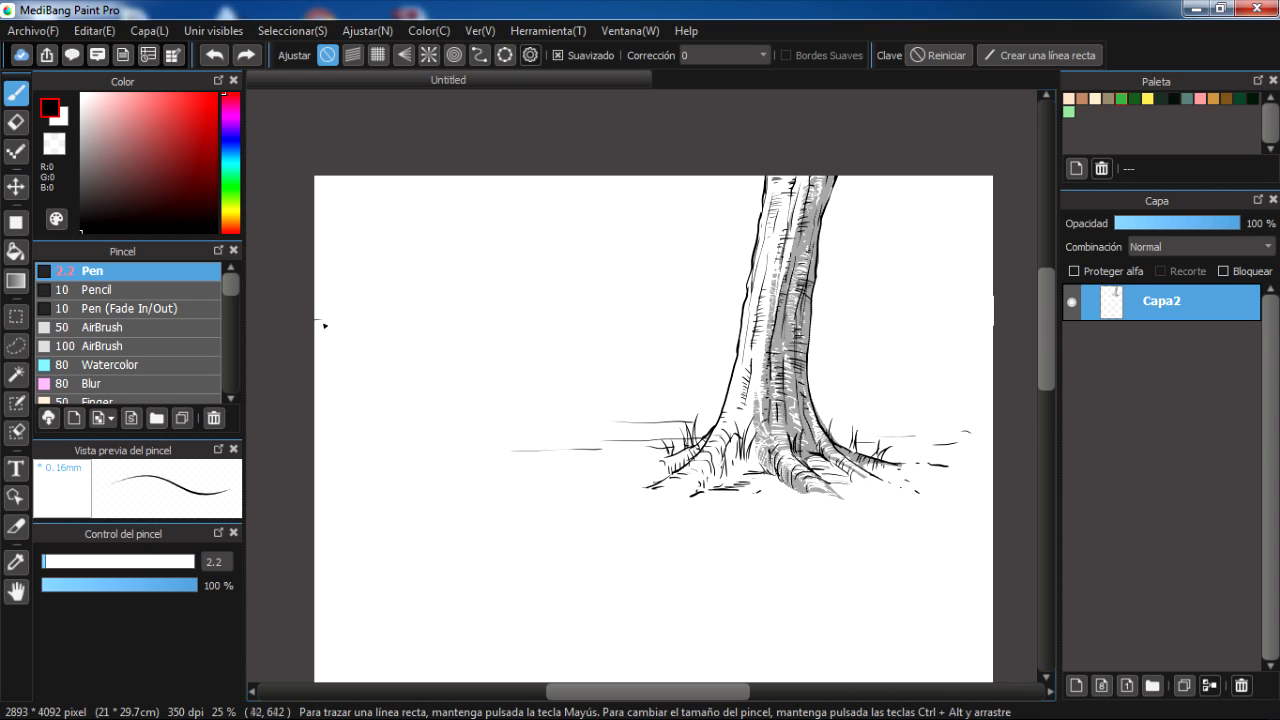
{"action": "key", "text": "ctrl+z"}
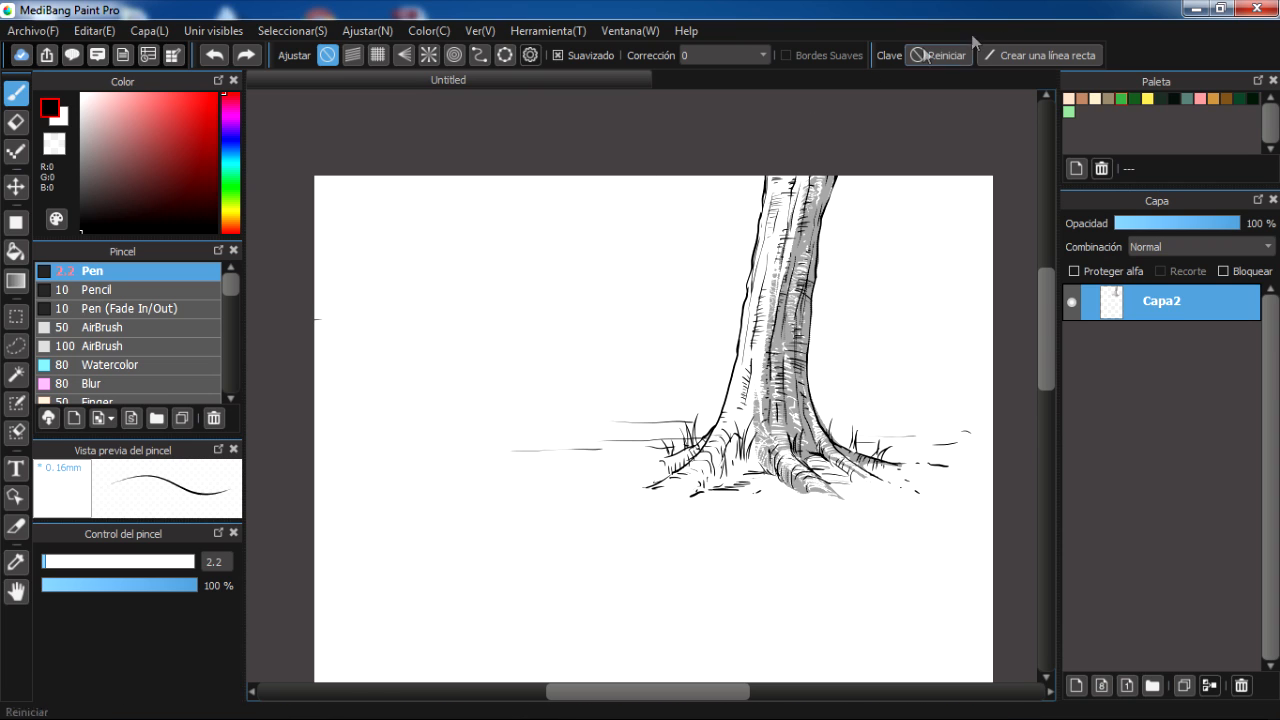
Try drawing the horizon as a straight line across the tree's layer, then undo it.
{"action": "left_click", "coordinate": [1000, 56]}
{"action": "left_click_drag", "start_coordinate": [317, 322], "coordinate": [1010, 319]}
{"action": "left_click_drag", "start_coordinate": [899, 439], "coordinate": [879, 445]}
{"action": "key", "text": "ctrl+z"}
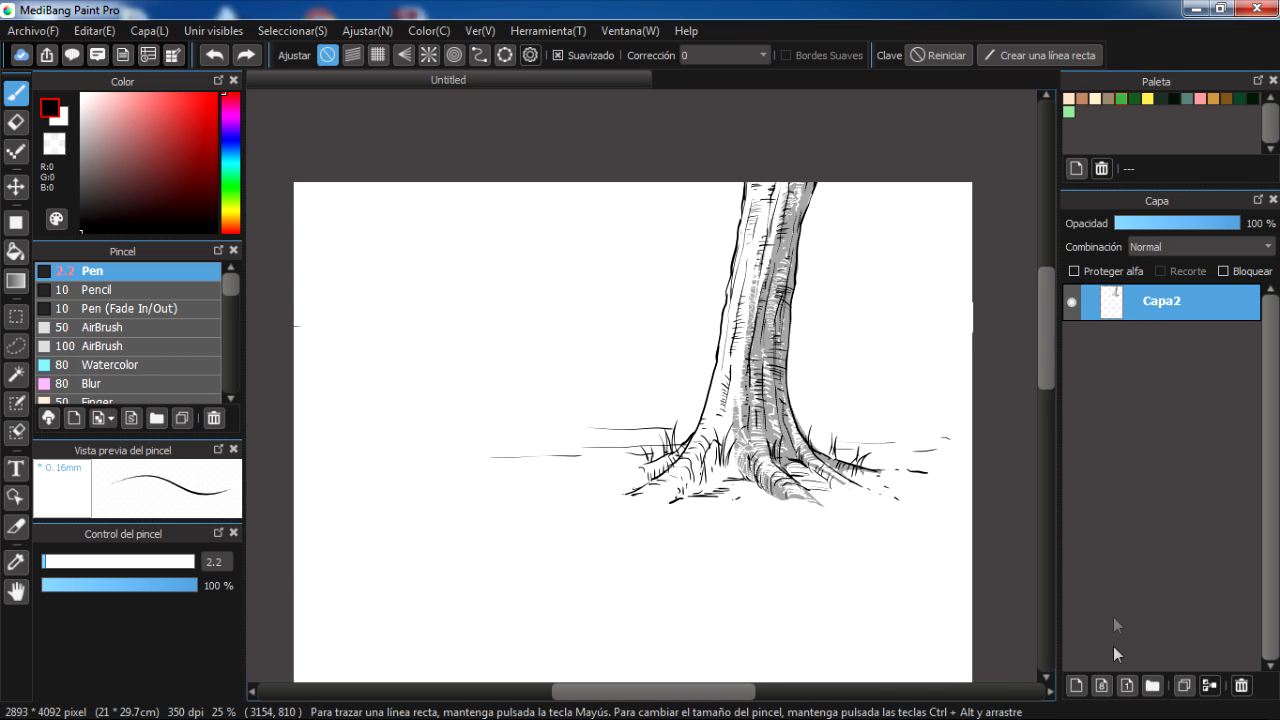
Add a new layer above the tree and draw a straight horizon line across the full canvas with the size 2.2 Pen.
{"action": "left_click", "coordinate": [1076, 685]}
{"action": "key", "text": "shift"}
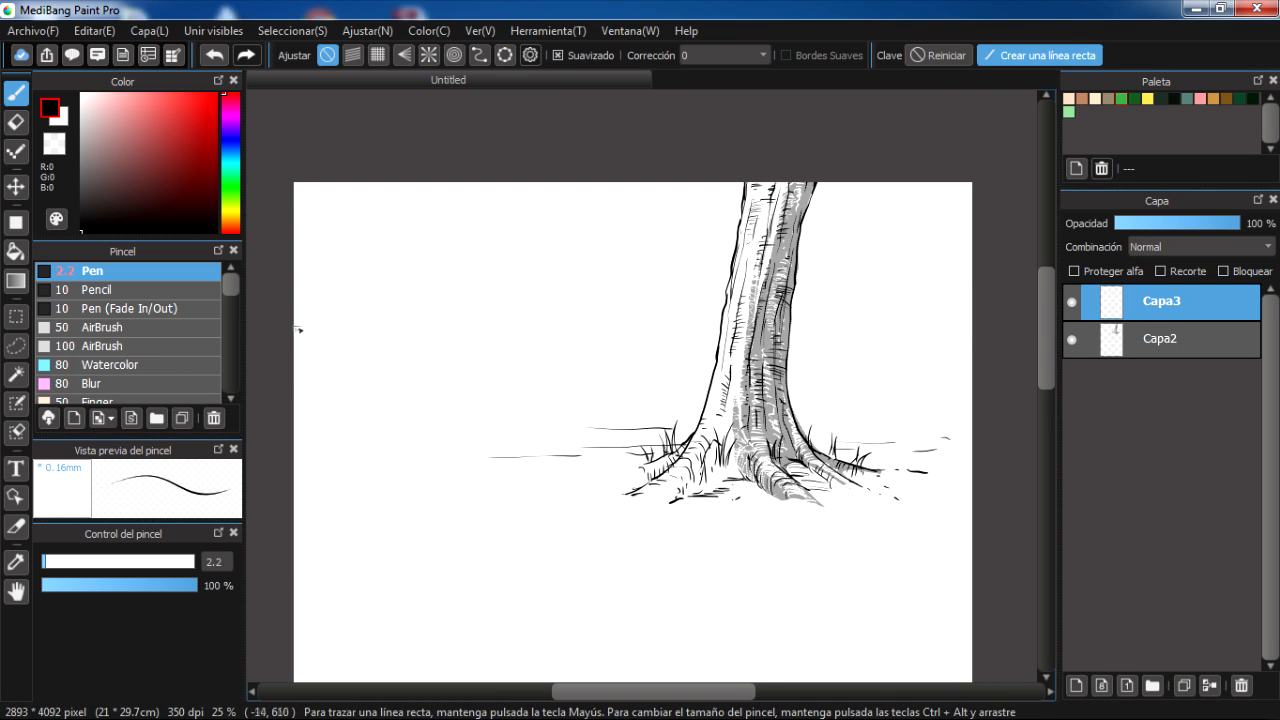
{"action": "left_click_drag", "start_coordinate": [294, 326], "coordinate": [1001, 325]}
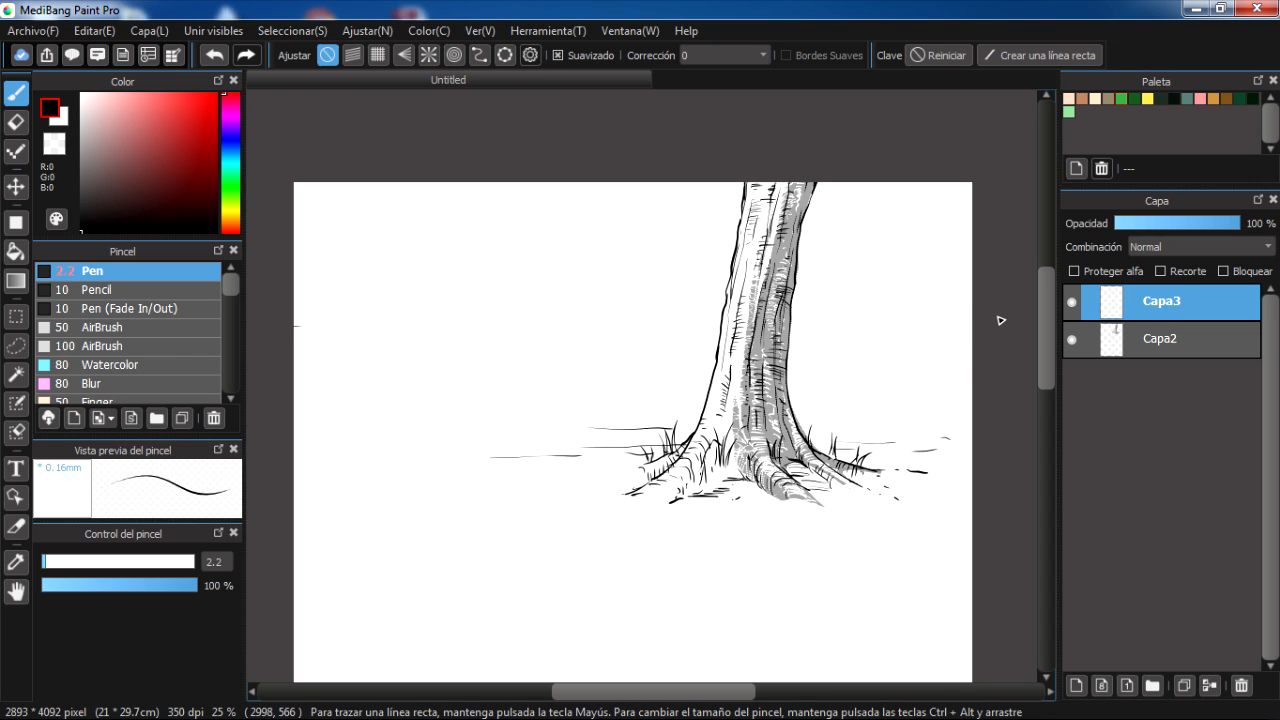
{"action": "left_click", "coordinate": [1035, 55]}
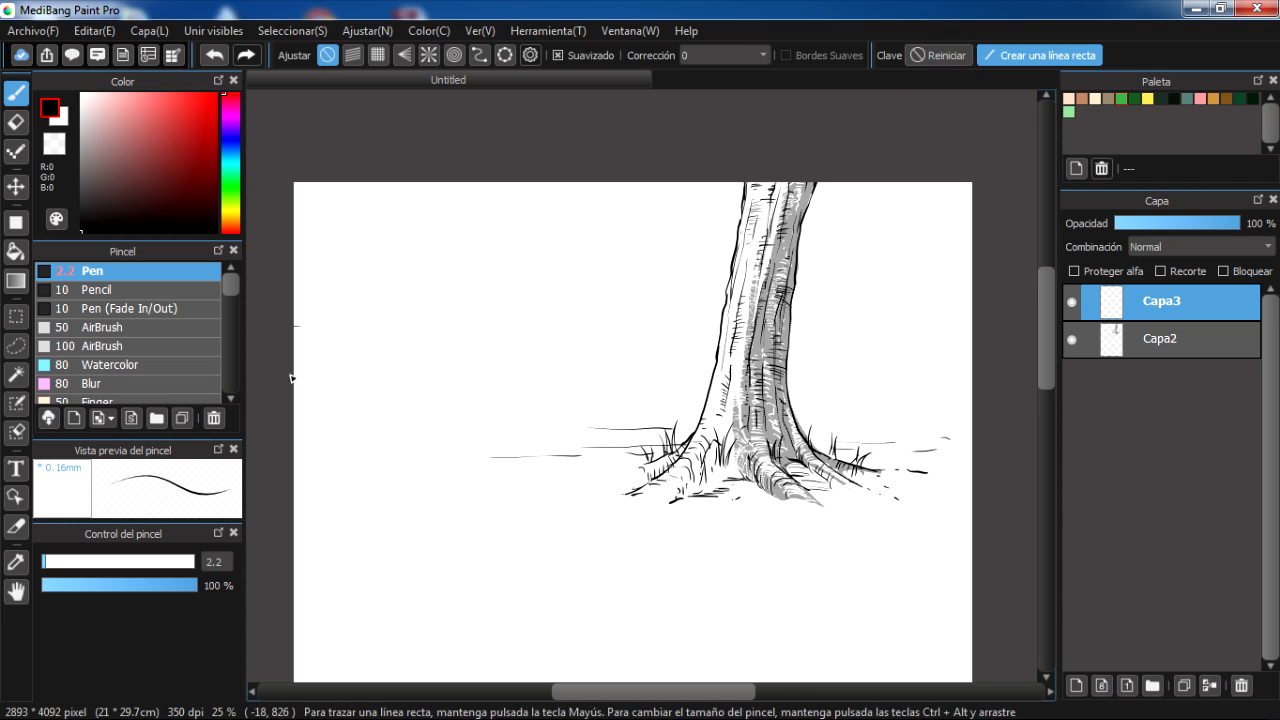
{"action": "left_click_drag", "start_coordinate": [294, 327], "coordinate": [1018, 330]}
{"action": "key", "text": "space"}
{"action": "mouse_move", "coordinate": [884, 492]}
{"action": "left_mouse_down"}
{"action": "mouse_move", "coordinate": [865, 485]}
{"action": "mouse_move", "coordinate": [893, 492]}
{"action": "mouse_move", "coordinate": [881, 457]}
{"action": "mouse_move", "coordinate": [903, 461]}
{"action": "mouse_move", "coordinate": [874, 459]}
{"action": "mouse_move", "coordinate": [886, 464]}
{"action": "mouse_move", "coordinate": [856, 437]}
{"action": "left_mouse_up"}
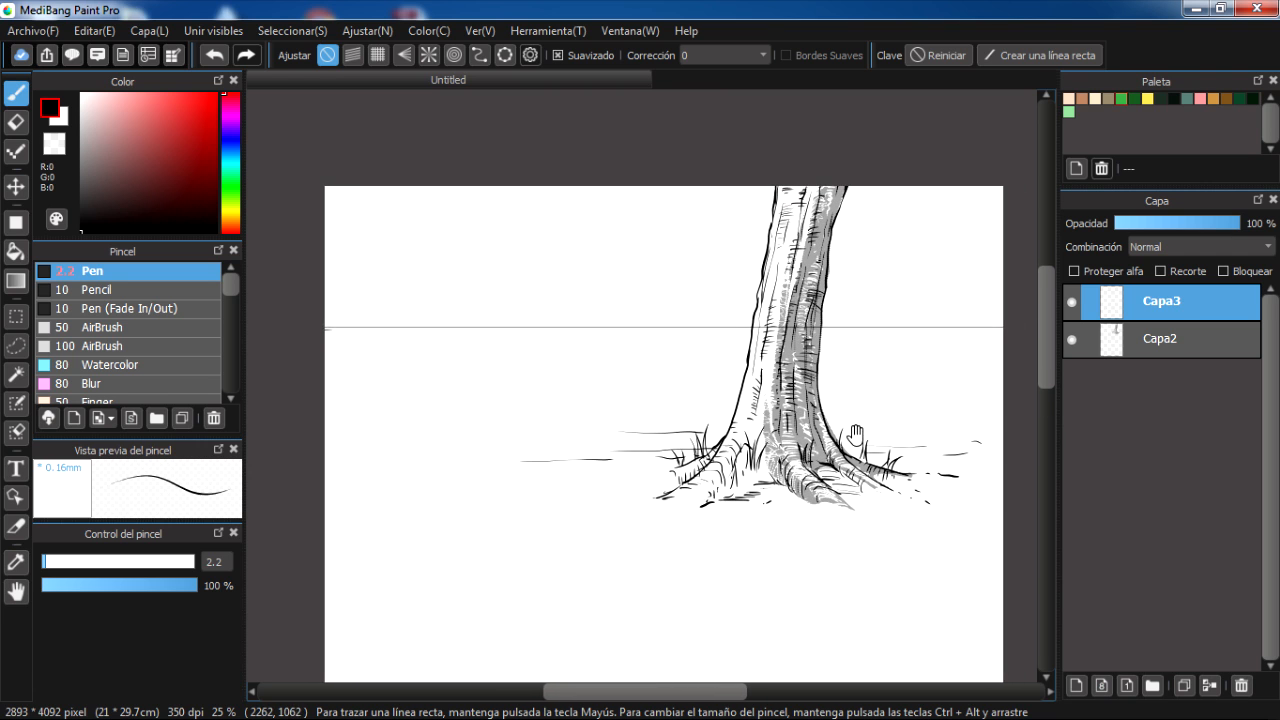
Erase the horizon line where it crosses the trunk with the eraser at size 26, then make Capa2 the active layer.
{"action": "key", "text": "e"}
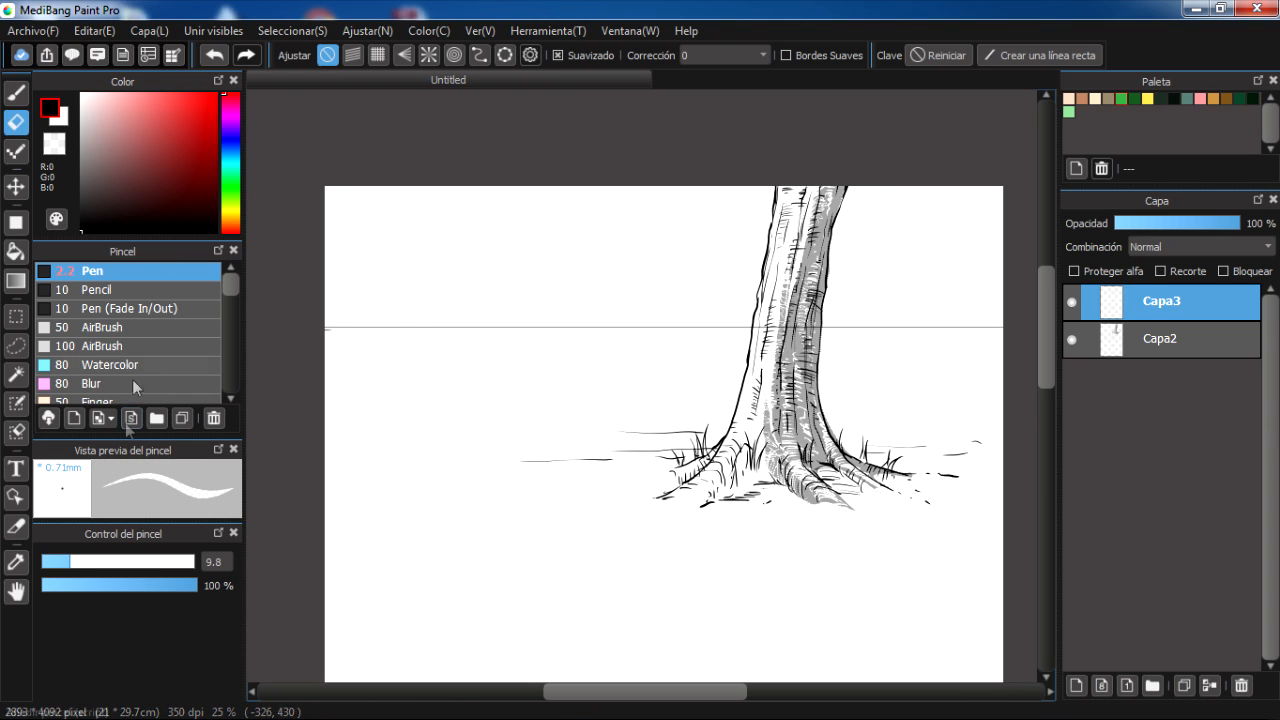
{"action": "left_click", "coordinate": [121, 563]}
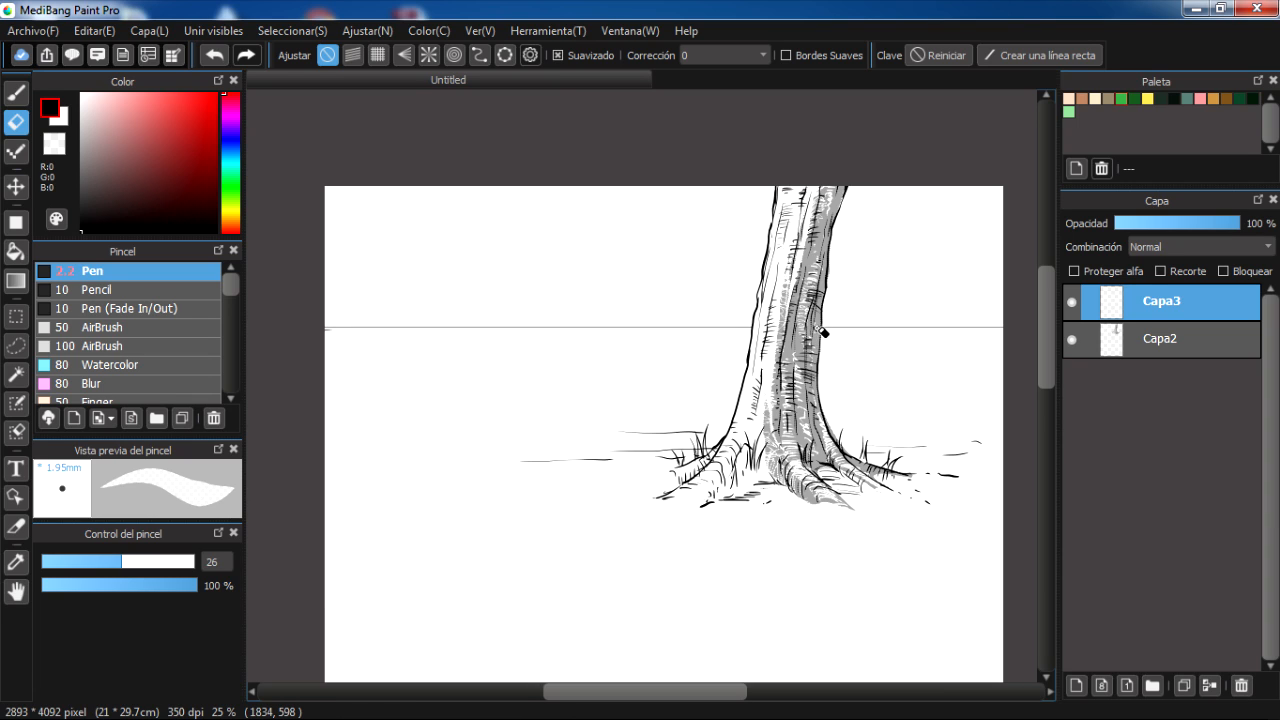
{"action": "left_click", "coordinate": [1140, 345]}
{"action": "left_click_drag", "start_coordinate": [740, 438], "coordinate": [798, 457]}
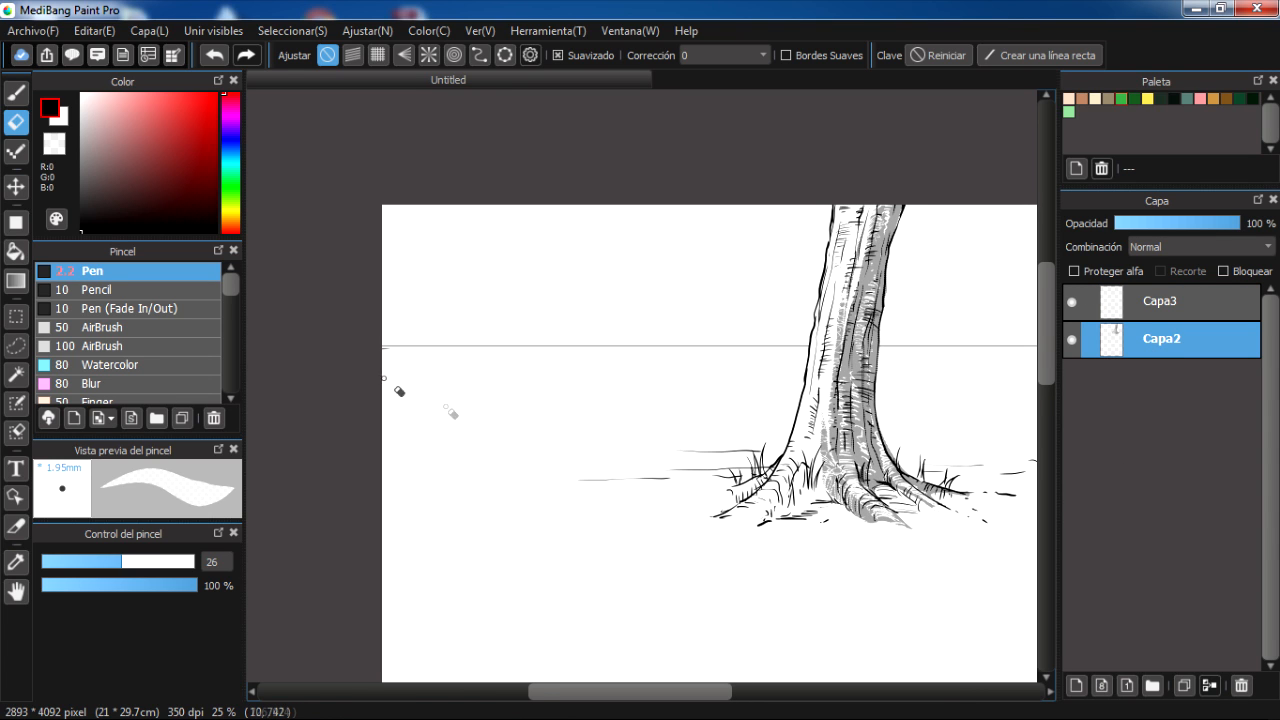
Set the Pen size to 4.2 and draw the left edge of a small background trunk near the canvas's left side.
{"action": "key", "text": "b"}
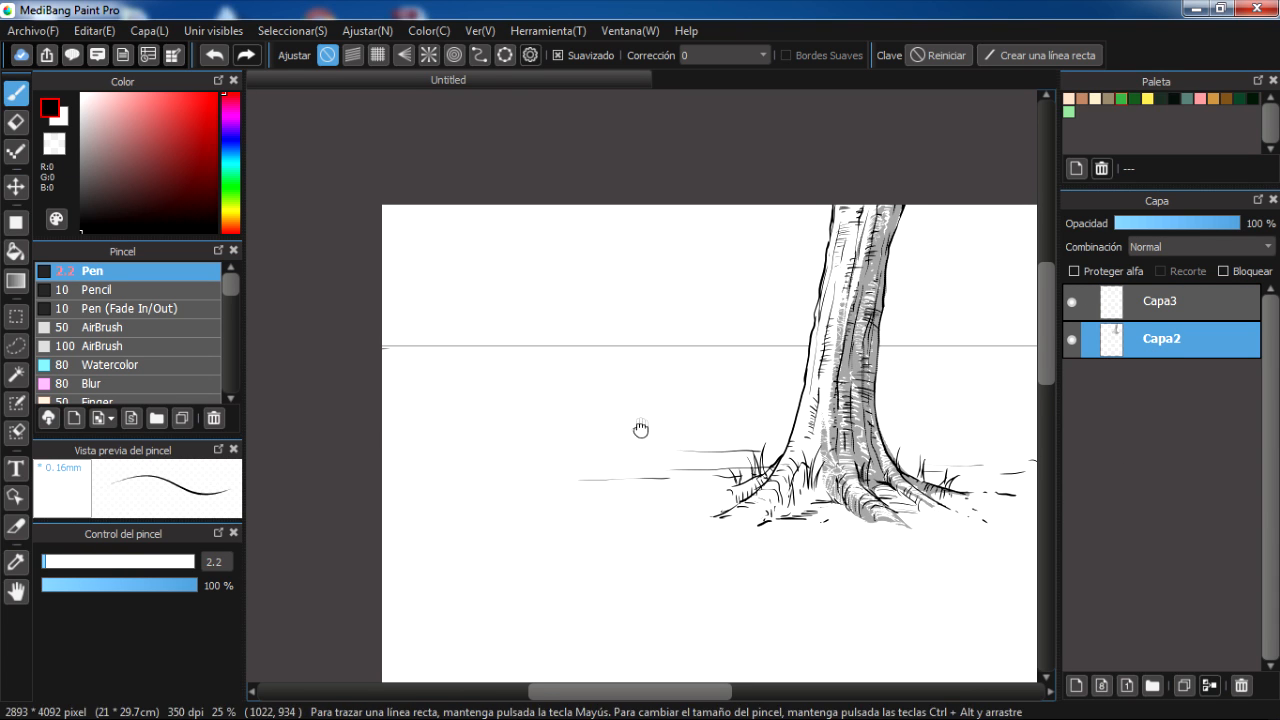
{"action": "left_click_drag", "start_coordinate": [692, 443], "coordinate": [642, 435]}
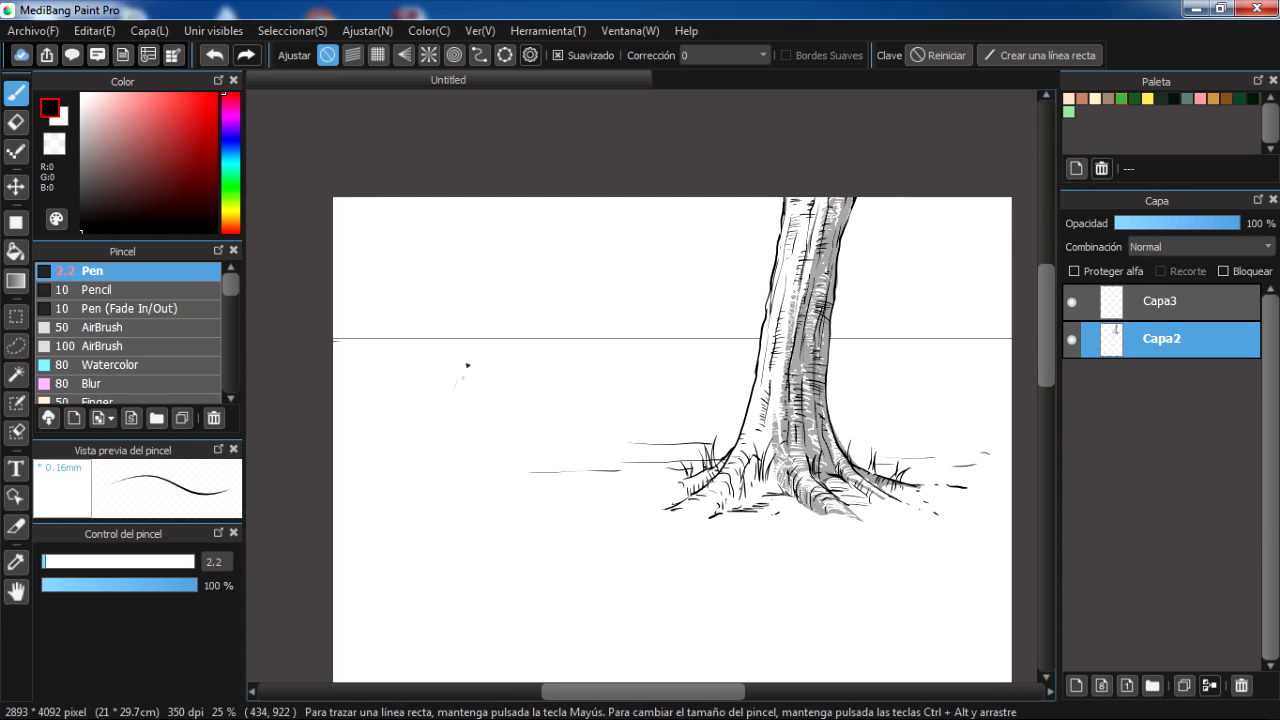
{"action": "left_click", "coordinate": [53, 563]}
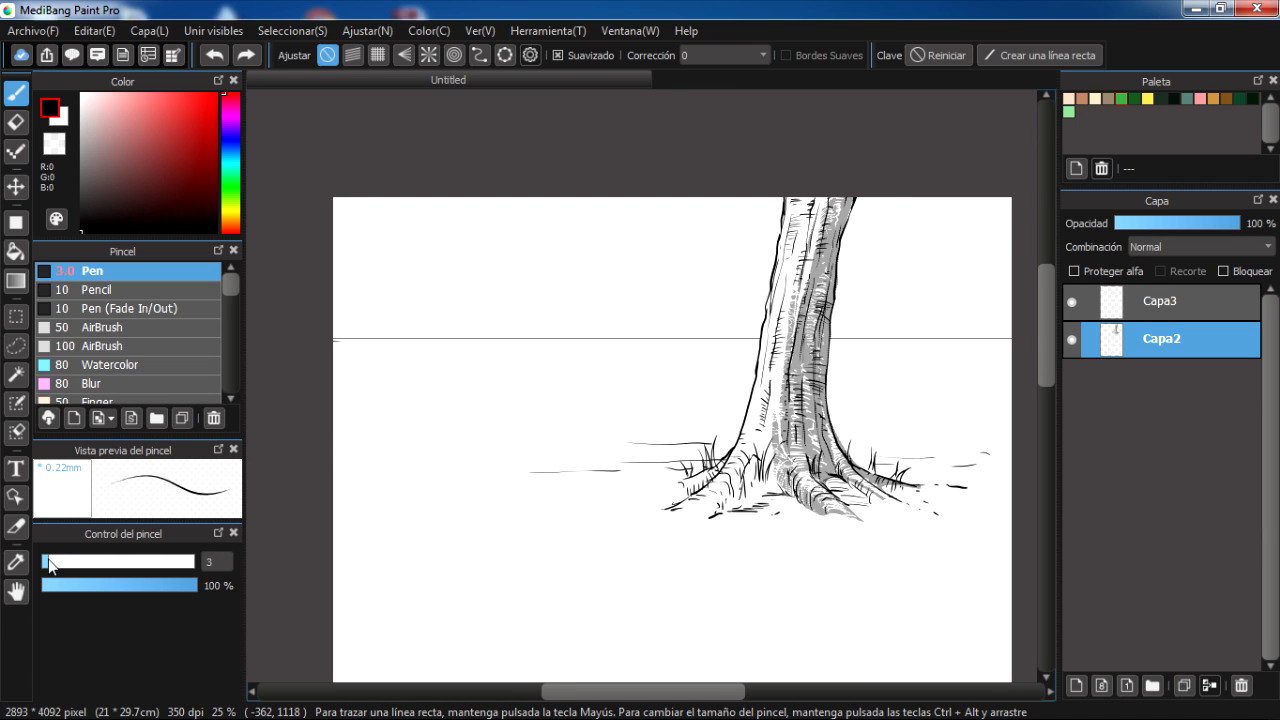
{"action": "key", "text": "ctrl+z"}
{"action": "left_click_drag", "start_coordinate": [347, 374], "coordinate": [381, 343]}
{"action": "key", "text": "ctrl+z"}
{"action": "mouse_move", "coordinate": [354, 385]}
{"action": "left_mouse_down"}
{"action": "mouse_move", "coordinate": [387, 311]}
{"action": "mouse_move", "coordinate": [393, 349]}
{"action": "mouse_move", "coordinate": [391, 315]}
{"action": "left_mouse_up"}
{"action": "key", "text": "ctrl+z"}
{"action": "key", "text": "ctrl+z"}
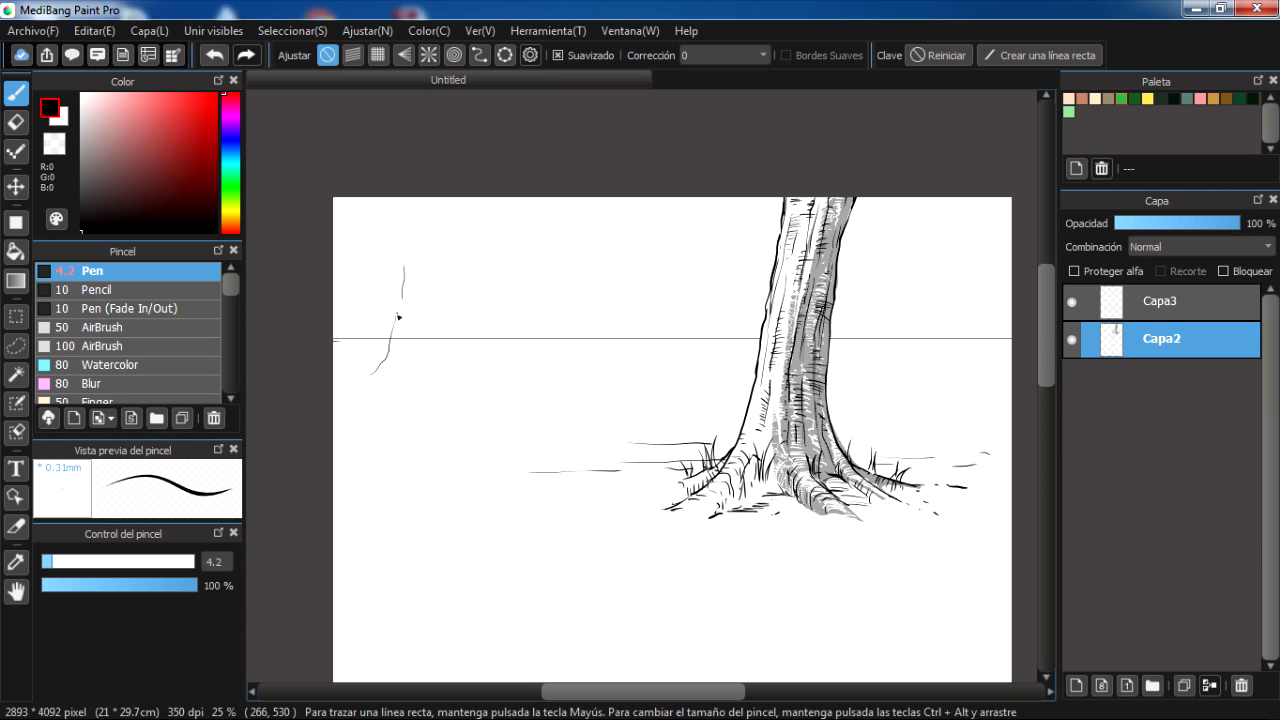
Draw the small trunk's forked branches up to the canvas edge and its long right-hand contour.
{"action": "left_click_drag", "start_coordinate": [393, 238], "coordinate": [383, 221]}
{"action": "left_click_drag", "start_coordinate": [410, 232], "coordinate": [437, 172]}
{"action": "key", "text": "ctrl+z"}
{"action": "left_click_drag", "start_coordinate": [412, 236], "coordinate": [428, 185]}
{"action": "left_click_drag", "start_coordinate": [434, 234], "coordinate": [446, 202]}
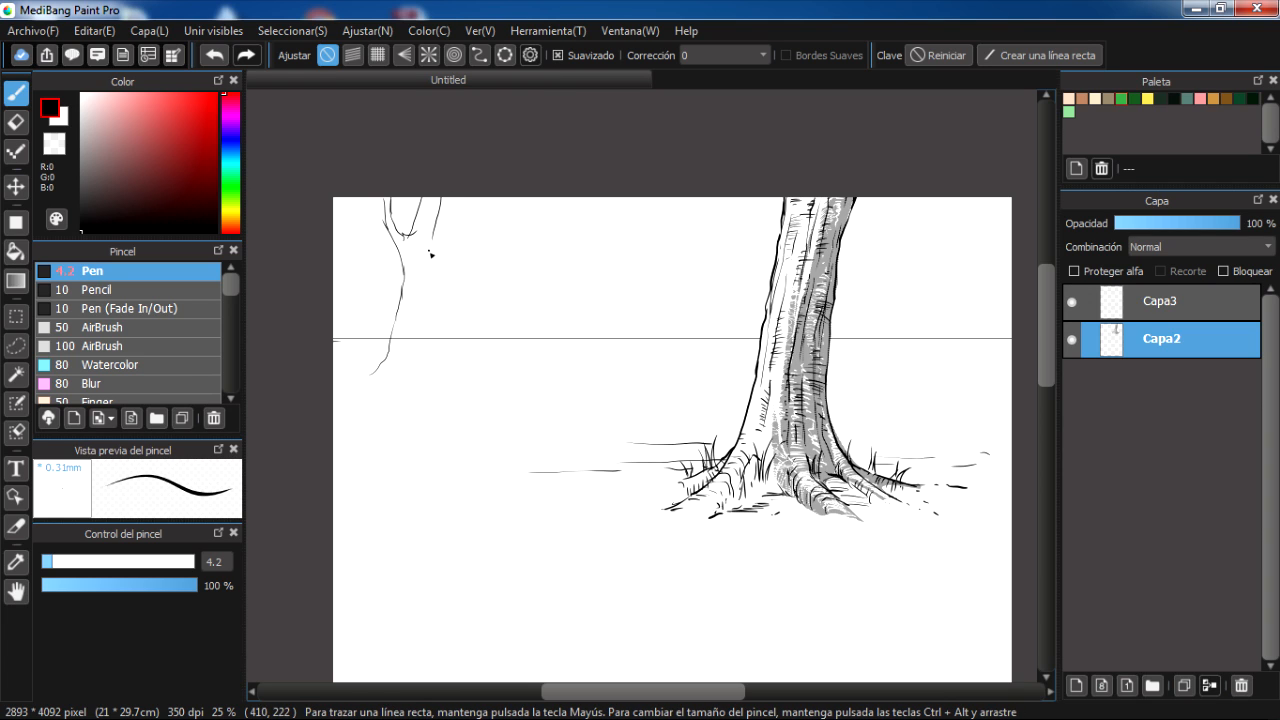
{"action": "key", "text": "ctrl+z"}
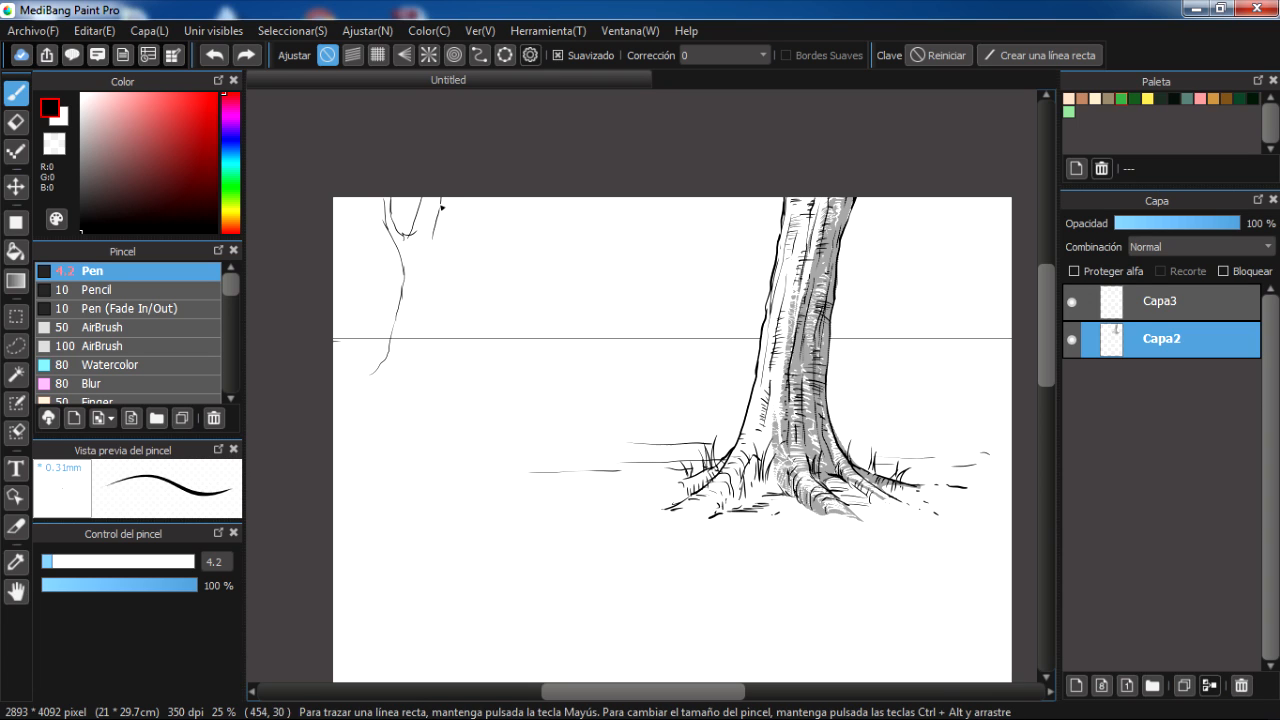
{"action": "left_click_drag", "start_coordinate": [428, 250], "coordinate": [426, 294]}
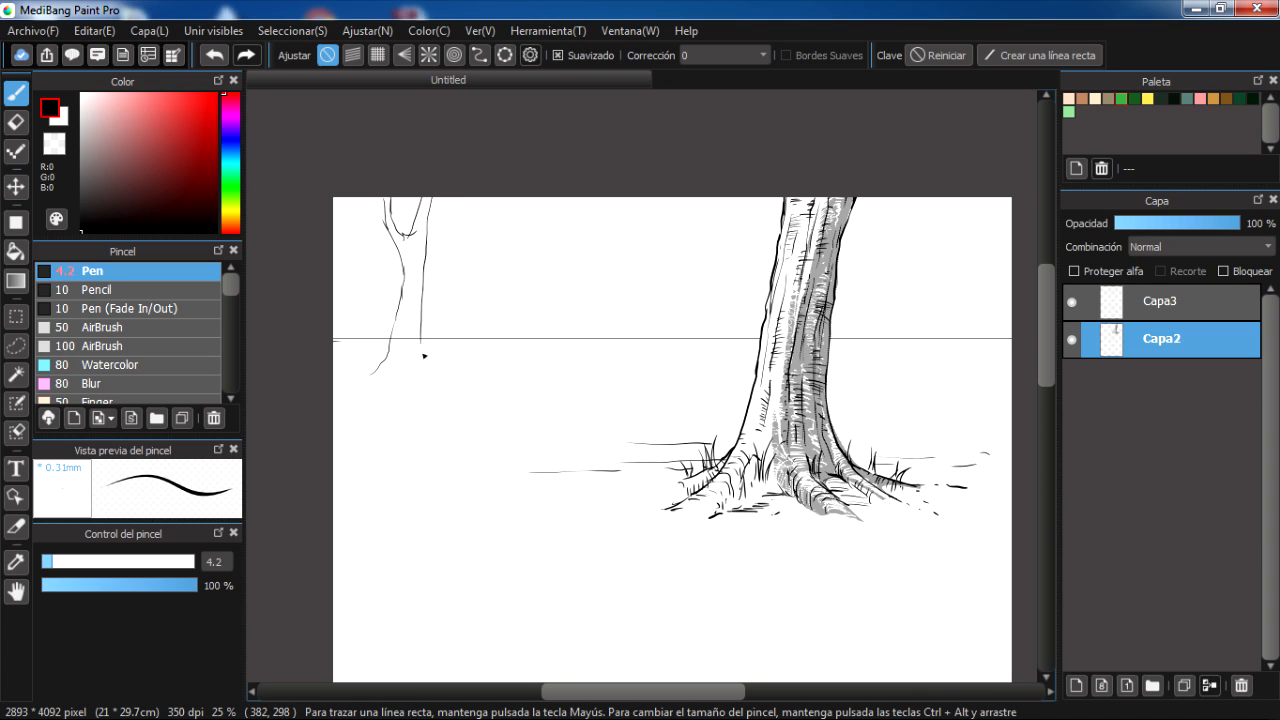
Draw the small trunk's flared root contours at its base, undoing the strokes that miss.
{"action": "key", "text": "ctrl+z"}
{"action": "left_click_drag", "start_coordinate": [431, 372], "coordinate": [440, 383]}
{"action": "key", "text": "ctrl+z"}
{"action": "mouse_move", "coordinate": [426, 378]}
{"action": "left_mouse_down"}
{"action": "mouse_move", "coordinate": [416, 385]}
{"action": "mouse_move", "coordinate": [451, 378]}
{"action": "mouse_move", "coordinate": [428, 383]}
{"action": "left_mouse_up"}
{"action": "key", "text": "ctrl+z"}
{"action": "key", "text": "ctrl+z"}
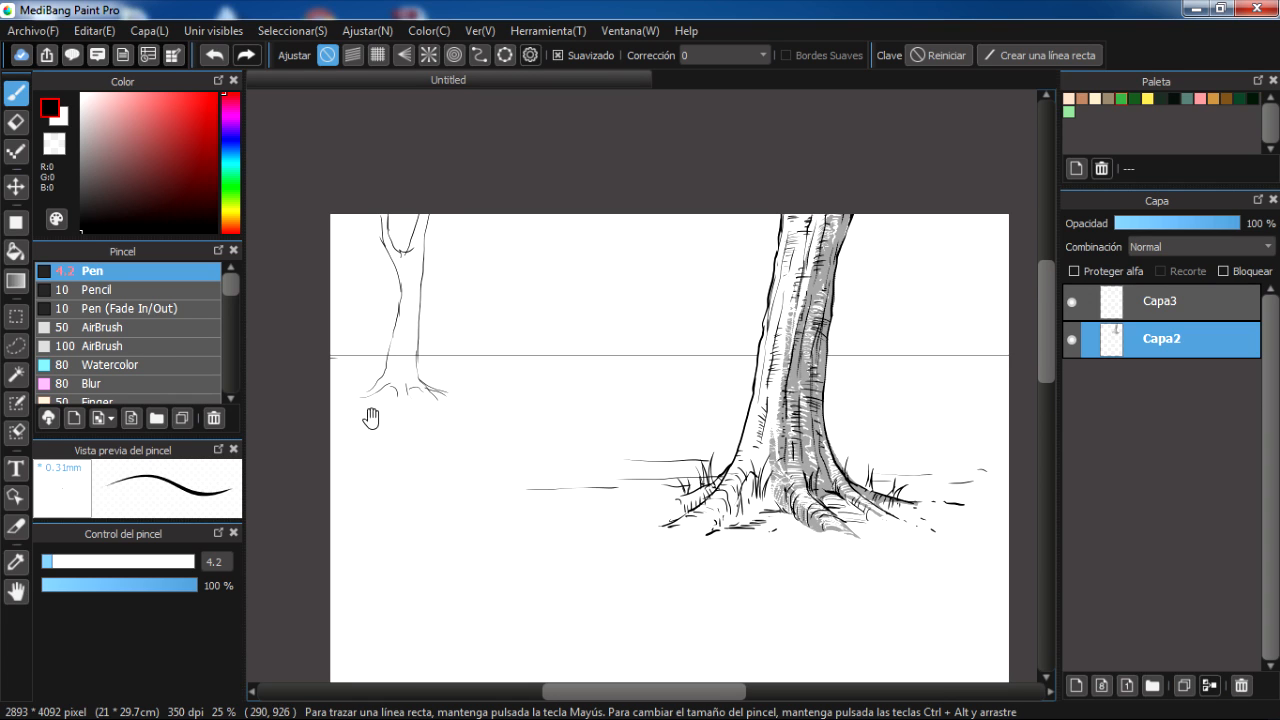
Draw thin, broken ground lines running from the small tree's roots toward the large trunk.
{"action": "key", "text": "ctrl+z"}
{"action": "mouse_move", "coordinate": [498, 425]}
{"action": "left_mouse_down"}
{"action": "mouse_move", "coordinate": [530, 435]}
{"action": "mouse_move", "coordinate": [562, 414]}
{"action": "left_mouse_up"}
{"action": "key", "text": "ctrl+z"}
{"action": "key", "text": "ctrl+z"}
{"action": "mouse_move", "coordinate": [446, 398]}
{"action": "left_mouse_down"}
{"action": "mouse_move", "coordinate": [569, 409]}
{"action": "mouse_move", "coordinate": [549, 394]}
{"action": "mouse_move", "coordinate": [651, 398]}
{"action": "left_mouse_up"}
{"action": "left_click_drag", "start_coordinate": [684, 404], "coordinate": [701, 405]}
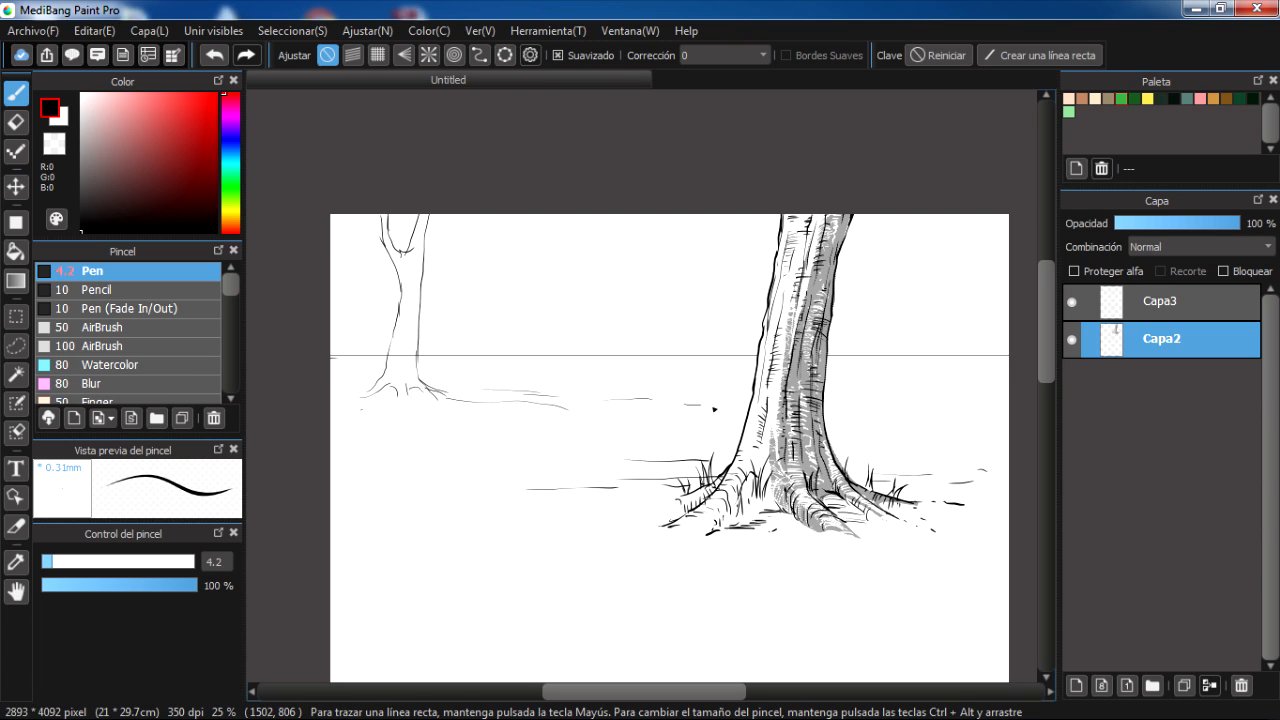
Add faint ground lines and a grass tuft to the right of the large tree, plus grass by the small tree's right root.
{"action": "key", "text": "ctrl+z"}
{"action": "left_click_drag", "start_coordinate": [838, 430], "coordinate": [992, 448]}
{"action": "key", "text": "ctrl+z"}
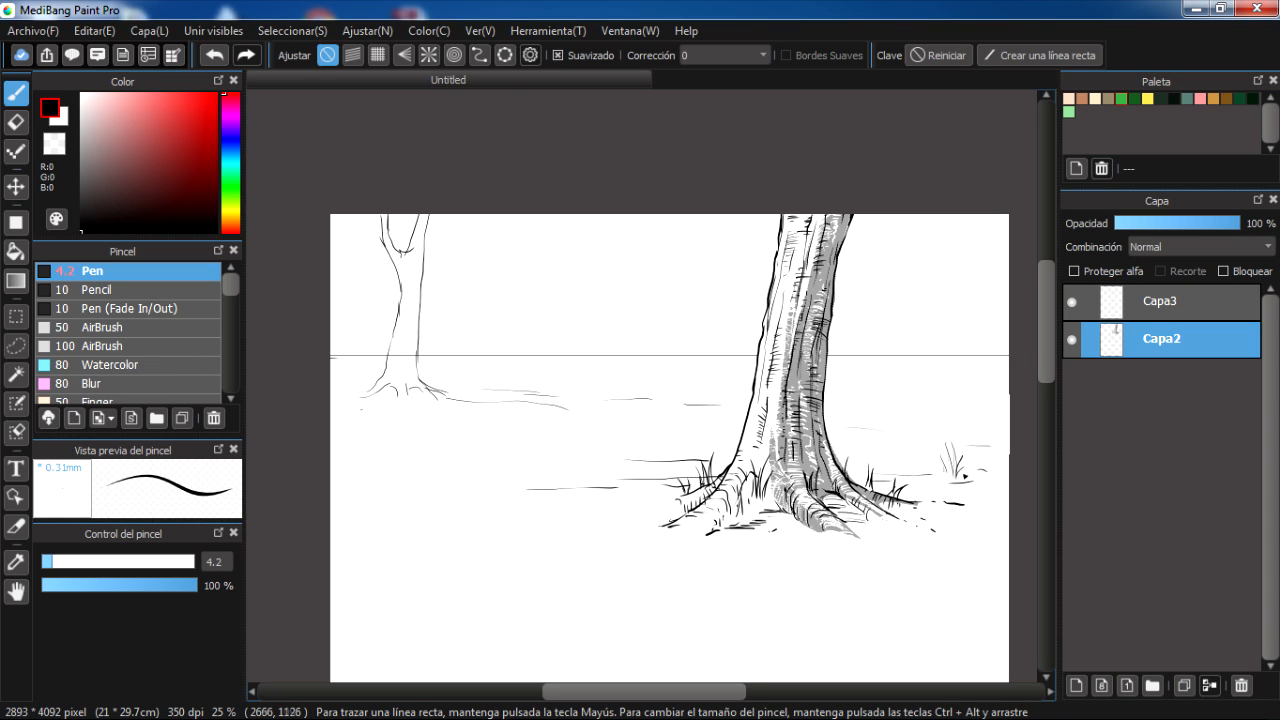
{"action": "left_click_drag", "start_coordinate": [668, 462], "coordinate": [700, 471]}
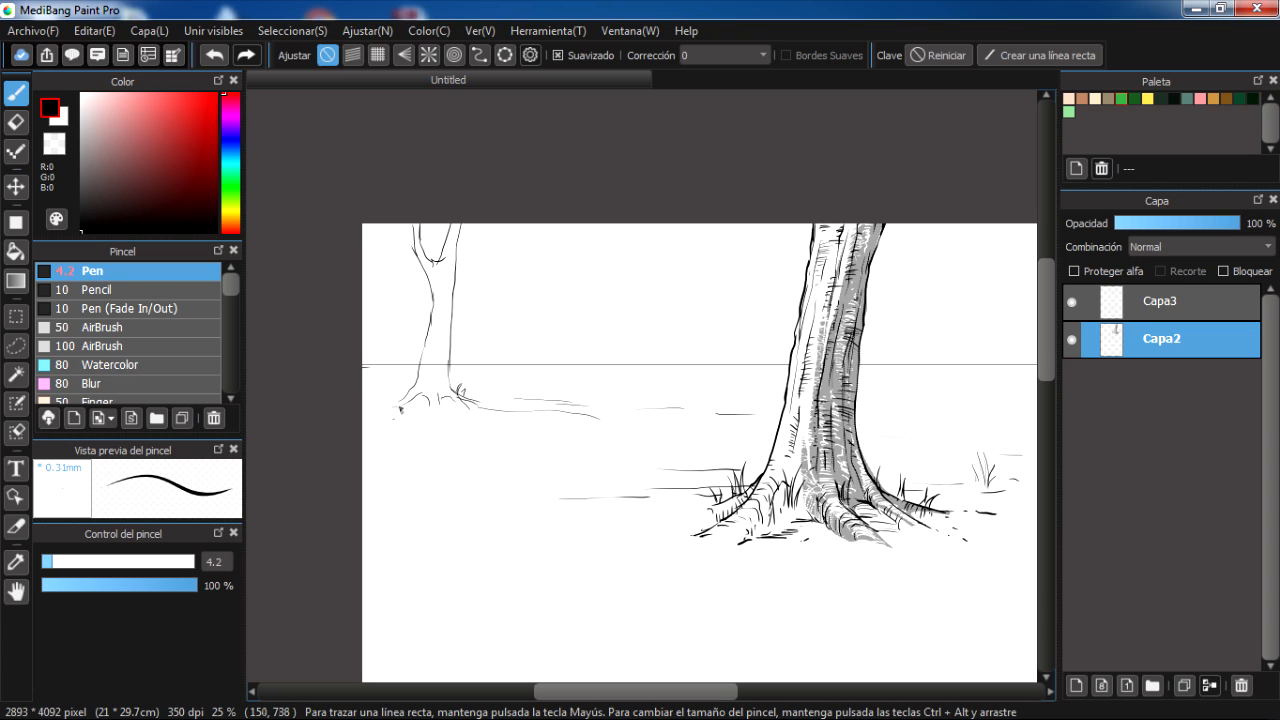
Texture the small trunk with short bark hatching and shading lines, and add grass and small marks around its roots.
{"action": "key", "text": "ctrl+z"}
{"action": "left_click_drag", "start_coordinate": [433, 284], "coordinate": [434, 306]}
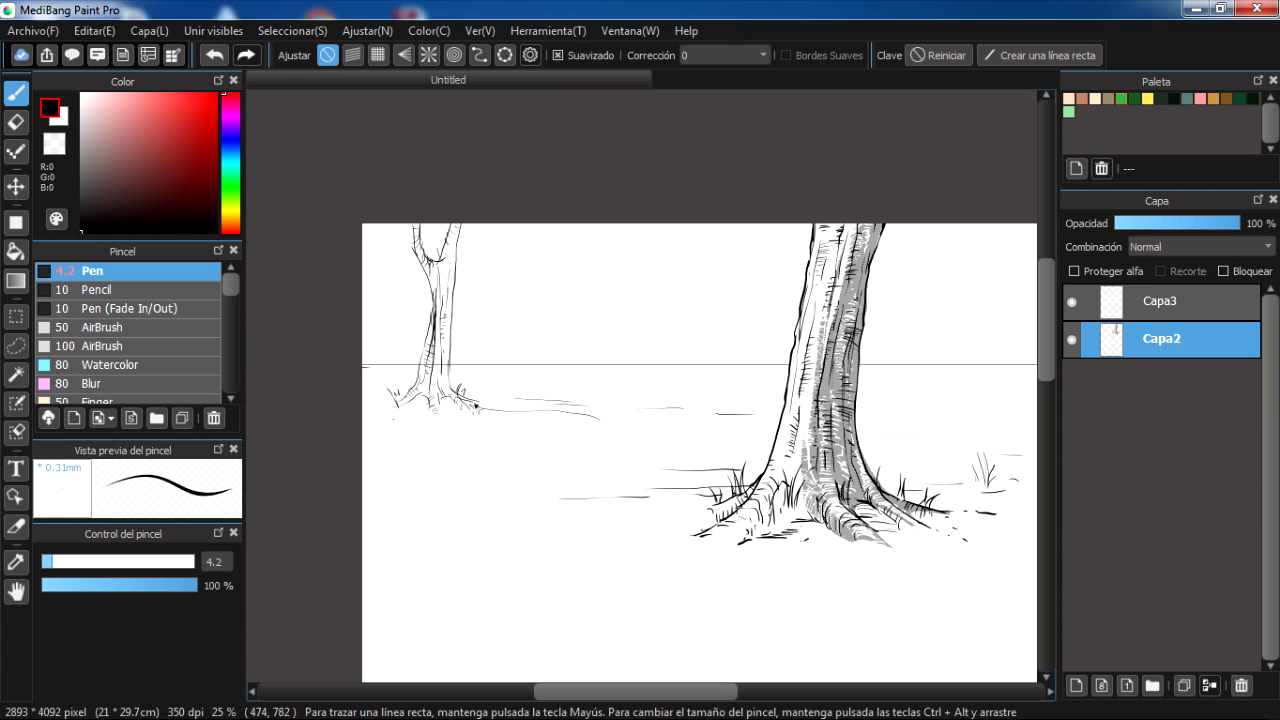
{"action": "mouse_move", "coordinate": [405, 405]}
{"action": "left_mouse_down"}
{"action": "mouse_move", "coordinate": [377, 417]}
{"action": "mouse_move", "coordinate": [393, 409]}
{"action": "left_mouse_up"}
{"action": "key", "text": "ctrl+z"}
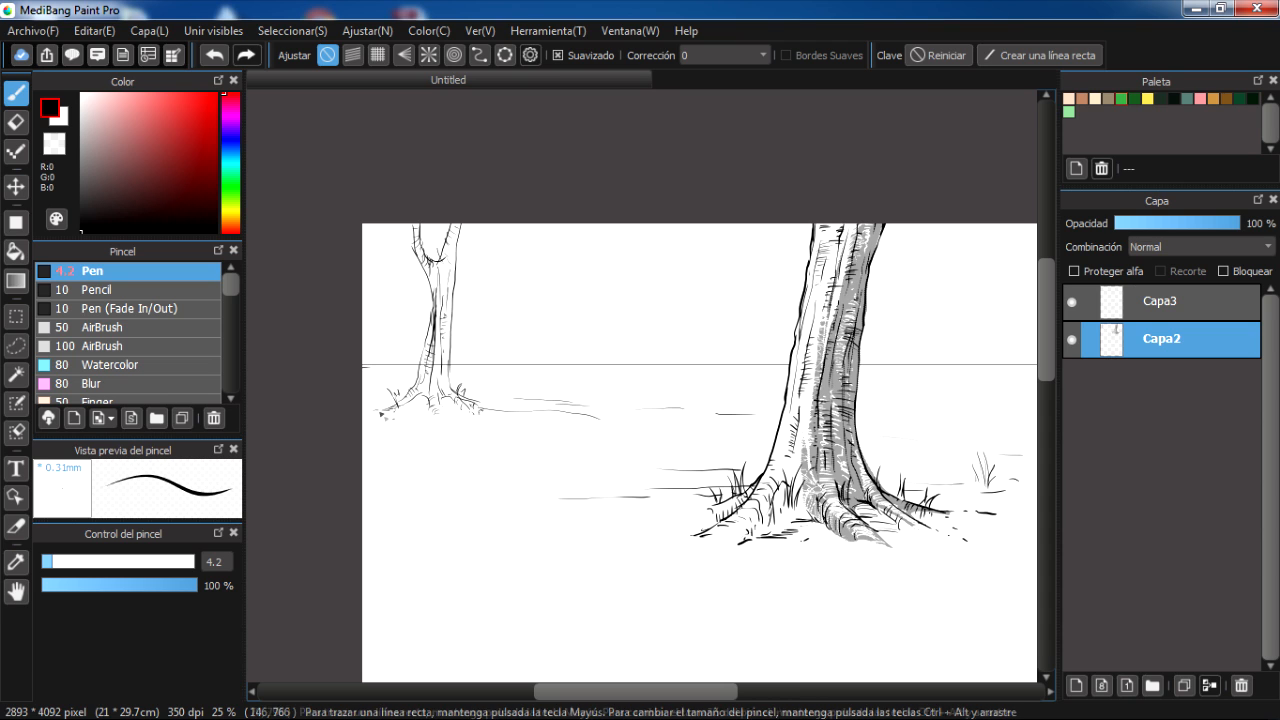
Draw thin horizontal ground lines in from the canvas's left edge and its right edge beyond the large tree.
{"action": "left_click_drag", "start_coordinate": [621, 468], "coordinate": [571, 463]}
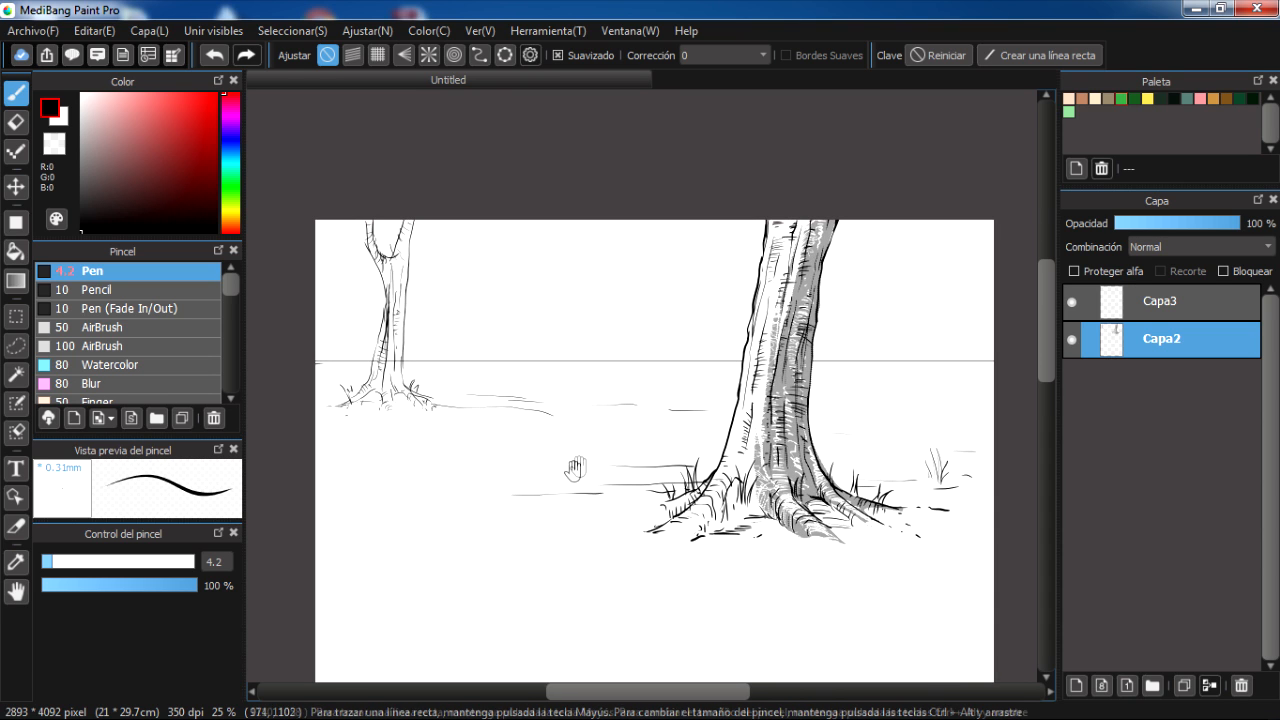
{"action": "left_click_drag", "start_coordinate": [396, 459], "coordinate": [311, 456]}
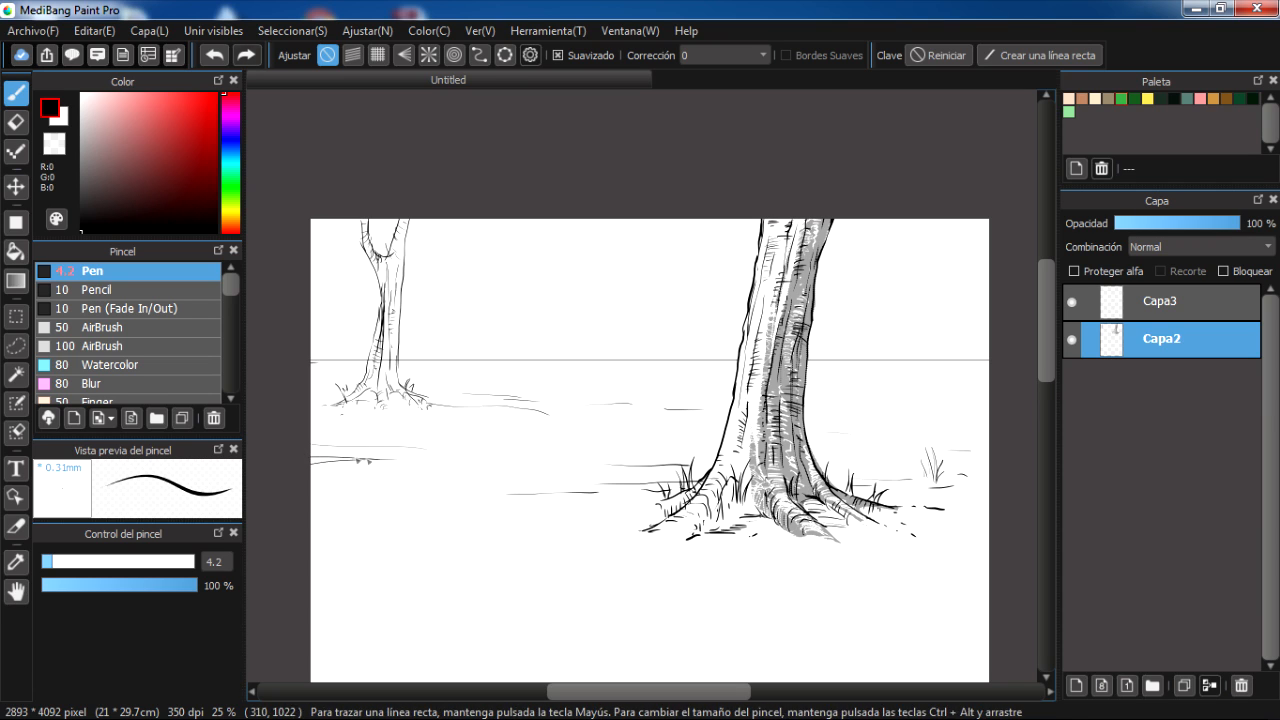
{"action": "left_click_drag", "start_coordinate": [309, 449], "coordinate": [420, 457]}
{"action": "key", "text": "ctrl+z"}
{"action": "left_click_drag", "start_coordinate": [906, 425], "coordinate": [1012, 425]}
{"action": "key", "text": "ctrl+z"}
{"action": "mouse_move", "coordinate": [925, 427]}
{"action": "left_mouse_down"}
{"action": "mouse_move", "coordinate": [1012, 424]}
{"action": "mouse_move", "coordinate": [902, 414]}
{"action": "left_mouse_up"}
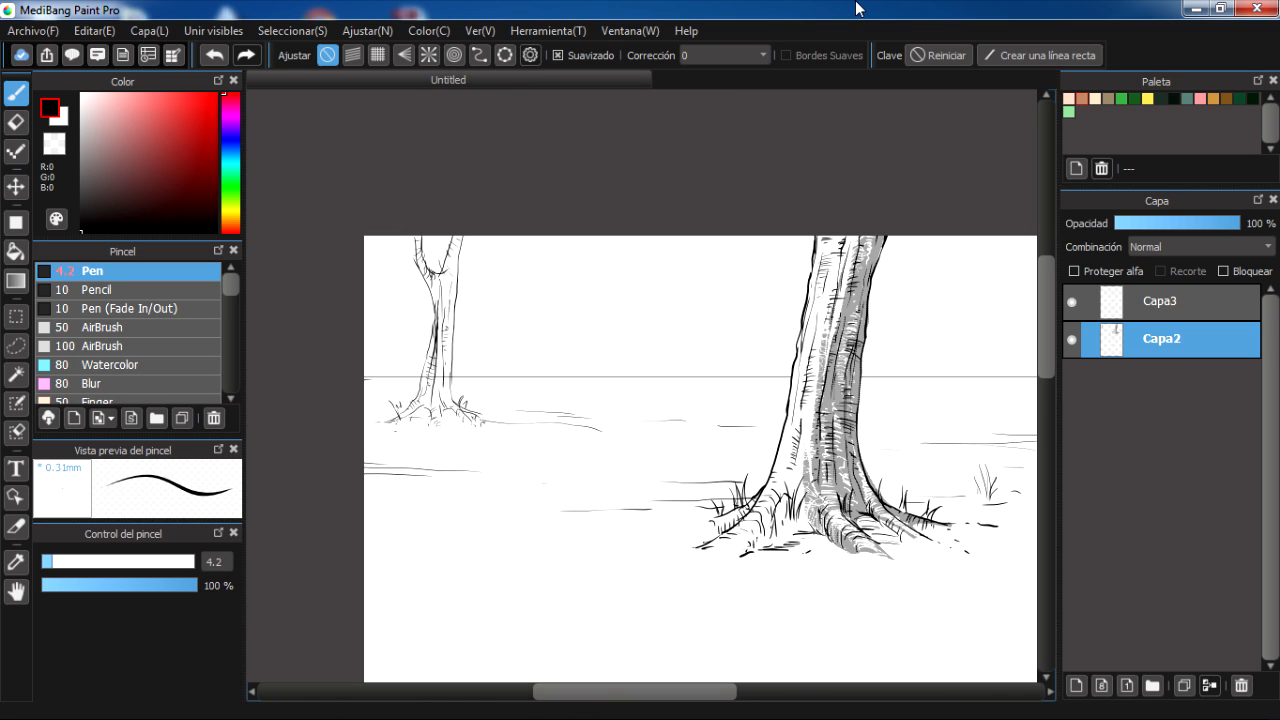
Erase the horizon line behind the small trunk on Capa3, then return to the Pen and the Capa2 layer.
{"action": "mouse_move", "coordinate": [713, 373]}
{"action": "left_mouse_down"}
{"action": "mouse_move", "coordinate": [691, 351]}
{"action": "mouse_move", "coordinate": [711, 356]}
{"action": "left_mouse_up"}
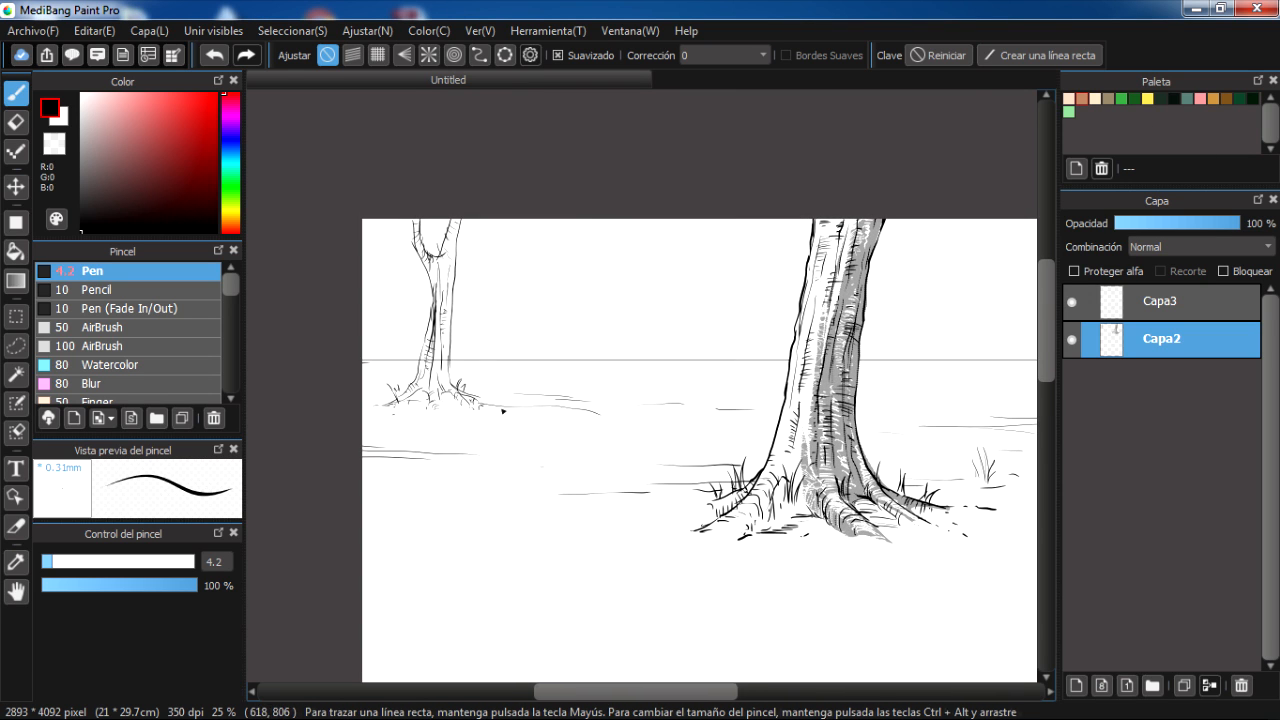
{"action": "left_click_drag", "start_coordinate": [467, 370], "coordinate": [499, 374]}
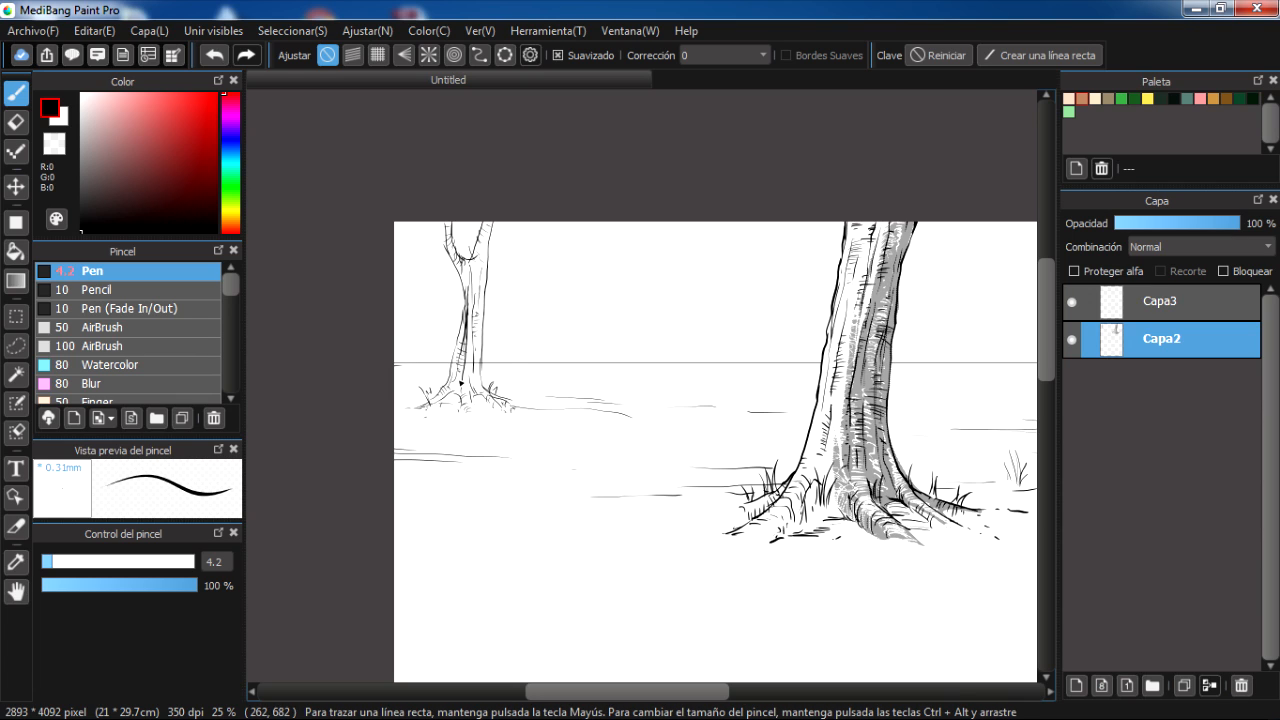
{"action": "left_click", "coordinate": [1160, 301]}
{"action": "key", "text": "e"}
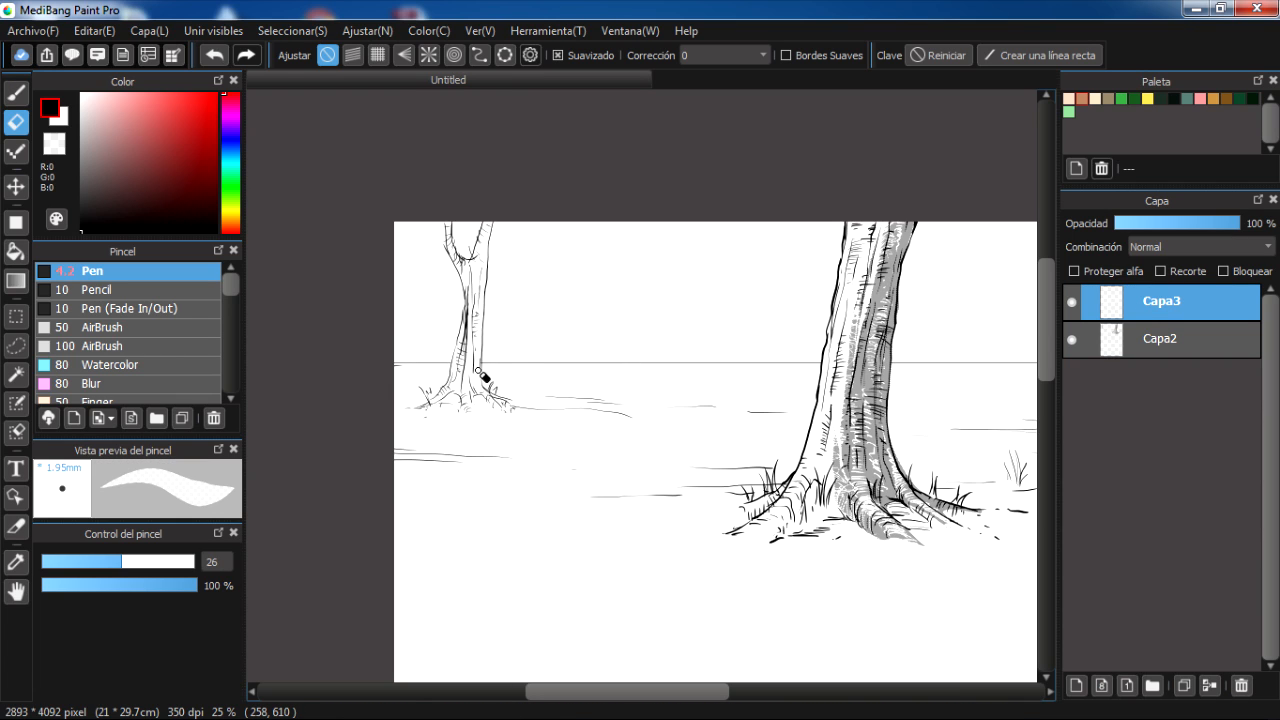
{"action": "key", "text": "b"}
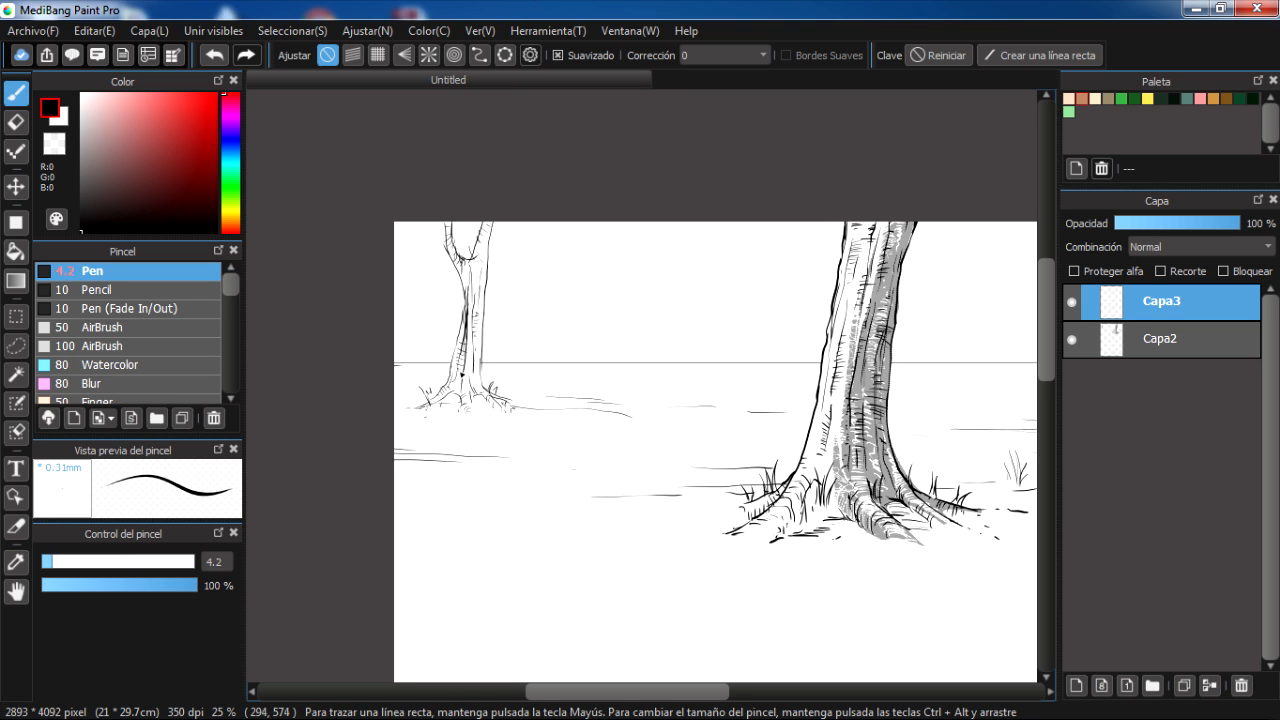
{"action": "left_click_drag", "start_coordinate": [428, 354], "coordinate": [405, 375]}
{"action": "left_click", "coordinate": [1165, 336]}
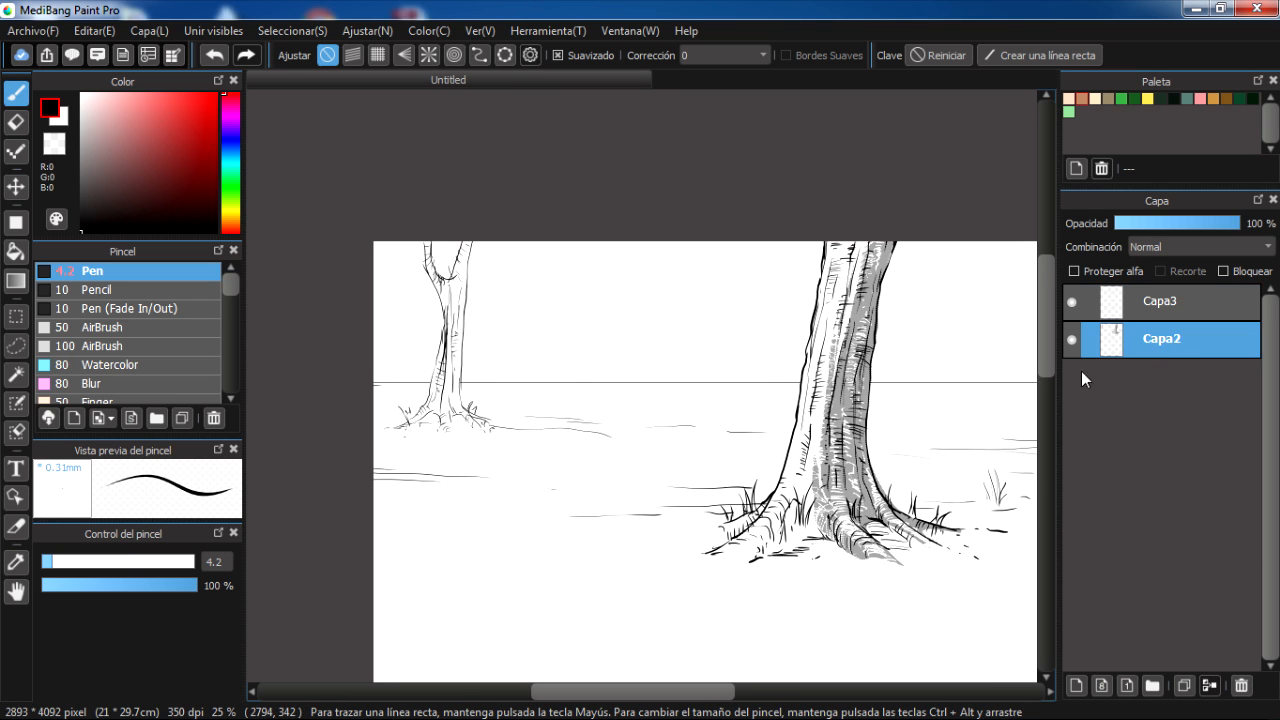
Outline a row of rounded distant bushes along the horizon from the canvas's left edge to the large tree.
{"action": "mouse_move", "coordinate": [478, 420]}
{"action": "left_mouse_down"}
{"action": "mouse_move", "coordinate": [499, 416]}
{"action": "mouse_move", "coordinate": [481, 422]}
{"action": "left_mouse_up"}
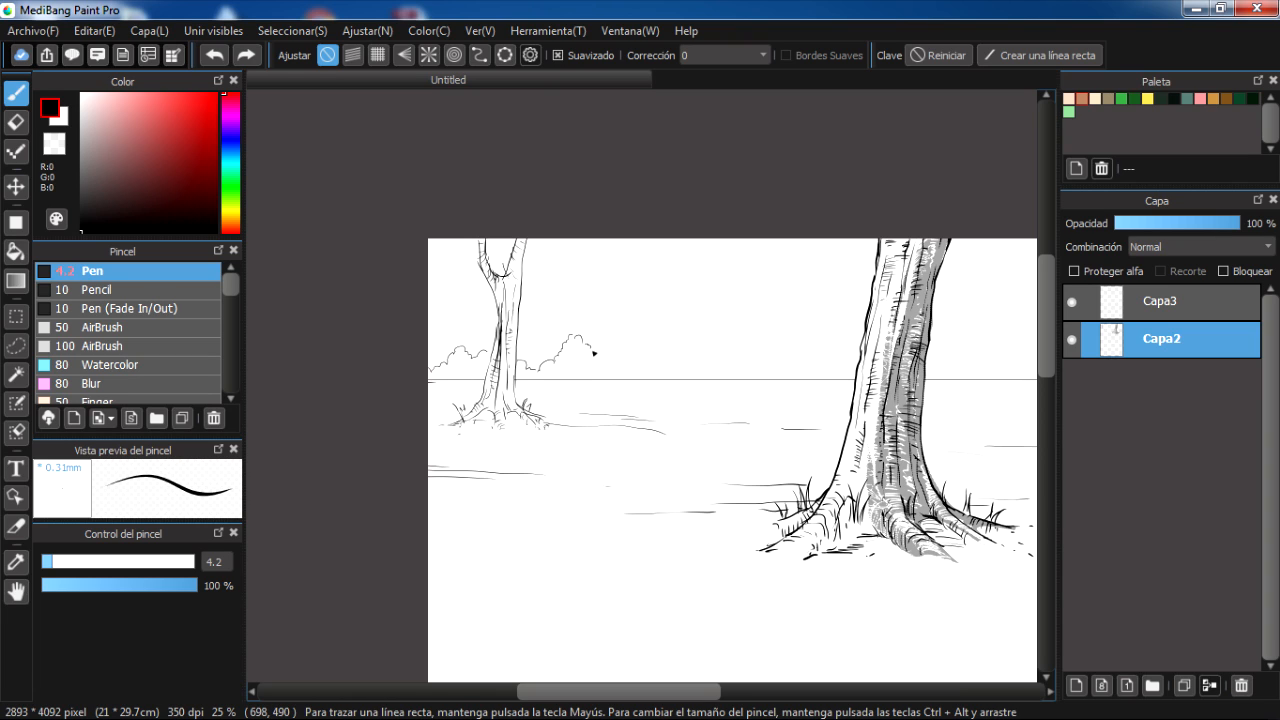
{"action": "mouse_move", "coordinate": [610, 362]}
{"action": "left_mouse_down"}
{"action": "mouse_move", "coordinate": [666, 358]}
{"action": "mouse_move", "coordinate": [642, 367]}
{"action": "mouse_move", "coordinate": [664, 338]}
{"action": "mouse_move", "coordinate": [696, 364]}
{"action": "mouse_move", "coordinate": [672, 351]}
{"action": "mouse_move", "coordinate": [712, 353]}
{"action": "mouse_move", "coordinate": [694, 363]}
{"action": "mouse_move", "coordinate": [713, 377]}
{"action": "mouse_move", "coordinate": [772, 349]}
{"action": "left_mouse_up"}
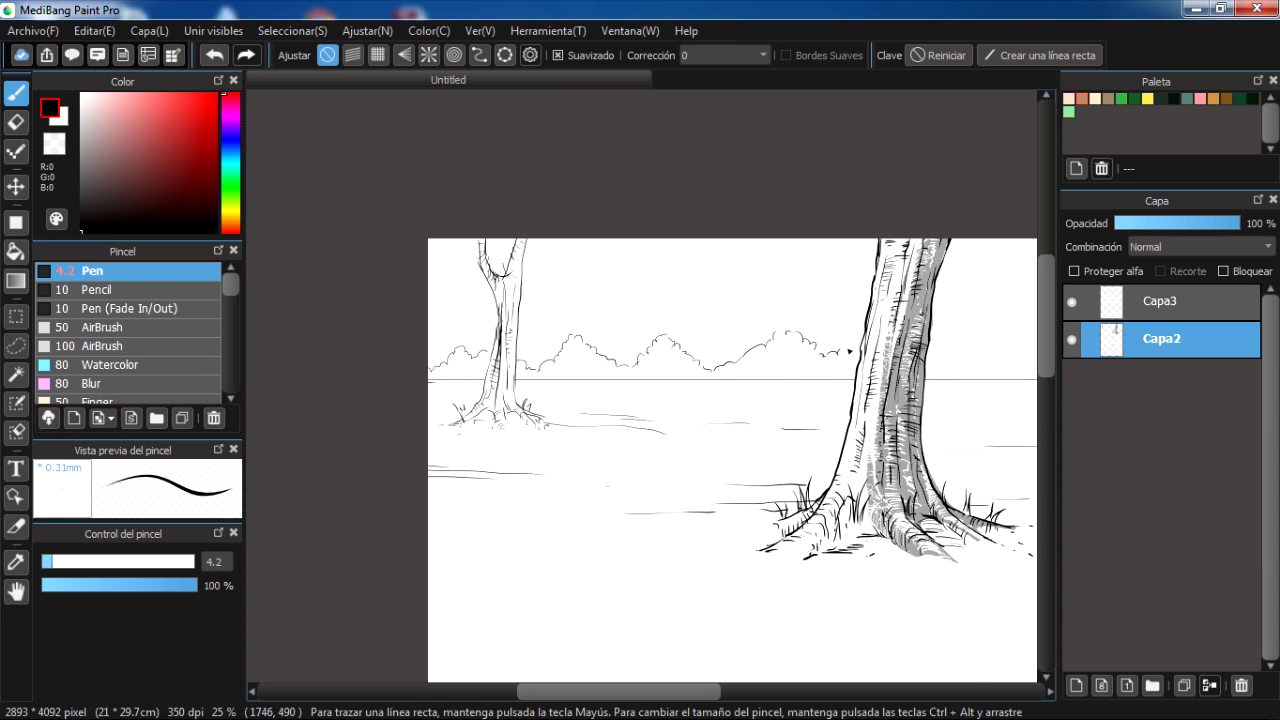
{"action": "key", "text": "ctrl+z"}
{"action": "left_click_drag", "start_coordinate": [849, 337], "coordinate": [856, 330]}
Continue the scalloped bush outline from the large tree's right side to the canvas's right edge, redrawing faulty strokes.
{"action": "mouse_move", "coordinate": [1005, 342]}
{"action": "left_mouse_down"}
{"action": "mouse_move", "coordinate": [1029, 346]}
{"action": "mouse_move", "coordinate": [930, 364]}
{"action": "left_mouse_up"}
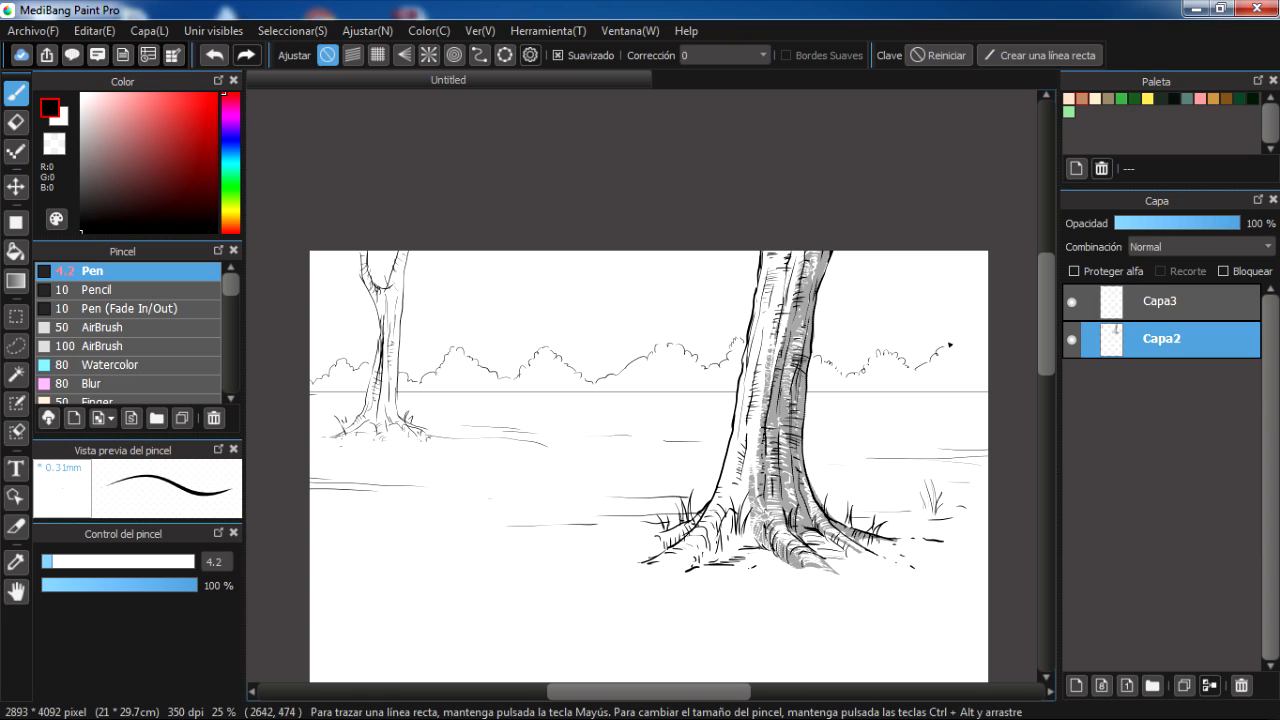
{"action": "key", "text": "ctrl+z"}
{"action": "key", "text": "ctrl+z"}
{"action": "mouse_move", "coordinate": [929, 361]}
{"action": "left_mouse_down"}
{"action": "mouse_move", "coordinate": [947, 345]}
{"action": "mouse_move", "coordinate": [981, 360]}
{"action": "left_mouse_up"}
{"action": "left_click_drag", "start_coordinate": [887, 434], "coordinate": [927, 421]}
{"action": "left_click_drag", "start_coordinate": [818, 405], "coordinate": [845, 396]}
{"action": "key", "text": "ctrl+z"}
{"action": "left_click_drag", "start_coordinate": [645, 358], "coordinate": [638, 362]}
{"action": "left_click_drag", "start_coordinate": [615, 383], "coordinate": [625, 383]}
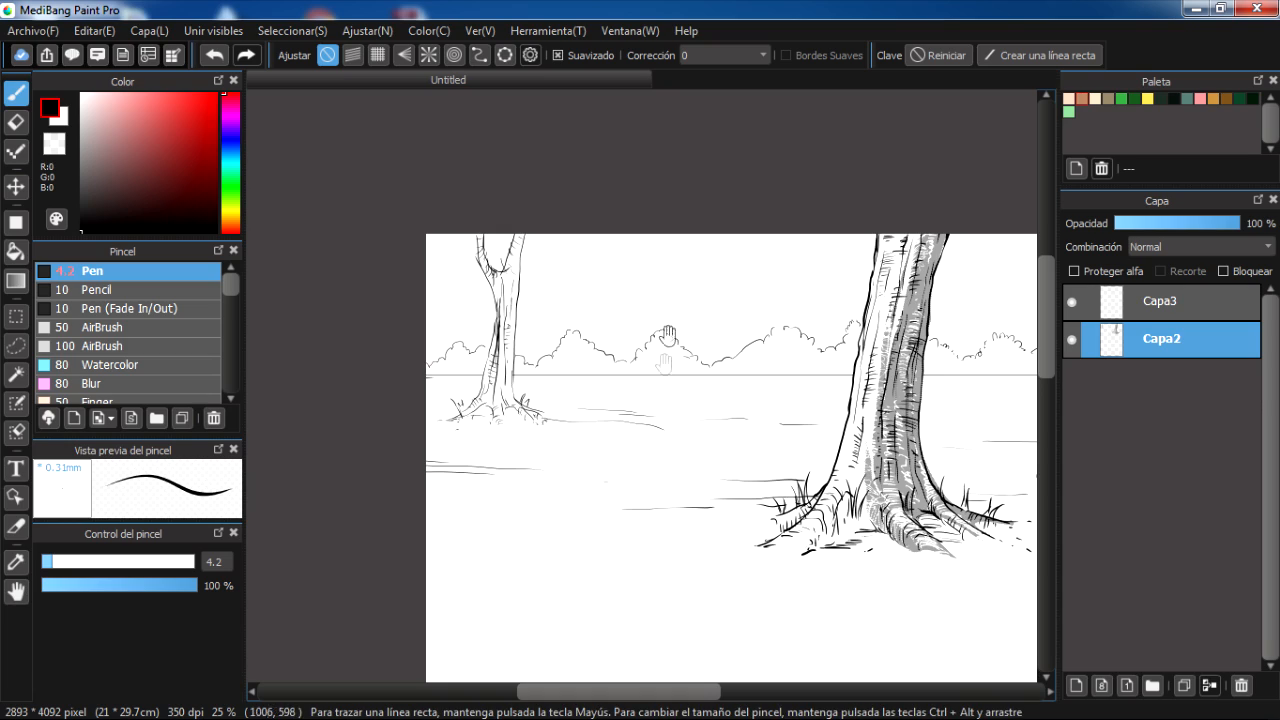
Sketch a leaf-texture example in the sky right of the large tree: an X beside uniform loops, with irregular leaf clusters below.
{"action": "scroll", "coordinate": [612, 396], "scroll_direction": "up", "scroll_amount": 1}
{"action": "scroll", "coordinate": [612, 397], "scroll_direction": "up", "scroll_amount": 1}
{"action": "left_click_drag", "start_coordinate": [716, 309], "coordinate": [611, 394]}
{"action": "left_click_drag", "start_coordinate": [807, 373], "coordinate": [545, 393]}
{"action": "left_click_drag", "start_coordinate": [895, 368], "coordinate": [595, 340]}
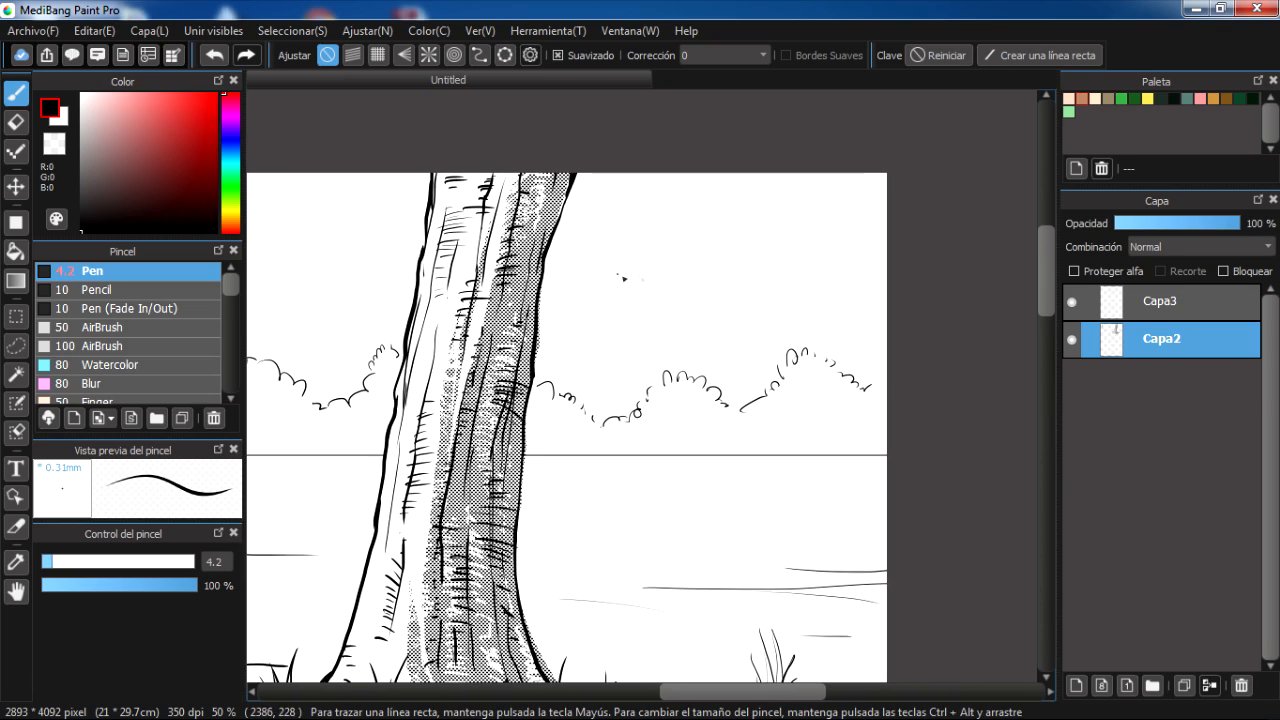
{"action": "mouse_move", "coordinate": [636, 231]}
{"action": "left_mouse_down"}
{"action": "mouse_move", "coordinate": [663, 215]}
{"action": "mouse_move", "coordinate": [667, 235]}
{"action": "mouse_move", "coordinate": [684, 211]}
{"action": "mouse_move", "coordinate": [692, 232]}
{"action": "mouse_move", "coordinate": [726, 209]}
{"action": "mouse_move", "coordinate": [736, 231]}
{"action": "mouse_move", "coordinate": [761, 230]}
{"action": "mouse_move", "coordinate": [808, 228]}
{"action": "left_mouse_up"}
{"action": "mouse_move", "coordinate": [600, 222]}
{"action": "left_mouse_down"}
{"action": "mouse_move", "coordinate": [618, 240]}
{"action": "mouse_move", "coordinate": [595, 233]}
{"action": "left_mouse_up"}
{"action": "mouse_move", "coordinate": [645, 278]}
{"action": "left_mouse_down"}
{"action": "mouse_move", "coordinate": [692, 265]}
{"action": "mouse_move", "coordinate": [773, 272]}
{"action": "mouse_move", "coordinate": [732, 279]}
{"action": "mouse_move", "coordinate": [757, 282]}
{"action": "mouse_move", "coordinate": [741, 295]}
{"action": "mouse_move", "coordinate": [756, 295]}
{"action": "mouse_move", "coordinate": [680, 293]}
{"action": "mouse_move", "coordinate": [701, 270]}
{"action": "mouse_move", "coordinate": [720, 294]}
{"action": "left_mouse_up"}
{"action": "left_click_drag", "start_coordinate": [633, 289], "coordinate": [649, 292]}
Fill the bushes right of the large tree with small irregular leaf curves beneath their outlines.
{"action": "mouse_move", "coordinate": [665, 421]}
{"action": "left_mouse_down"}
{"action": "mouse_move", "coordinate": [658, 400]}
{"action": "mouse_move", "coordinate": [684, 398]}
{"action": "left_mouse_up"}
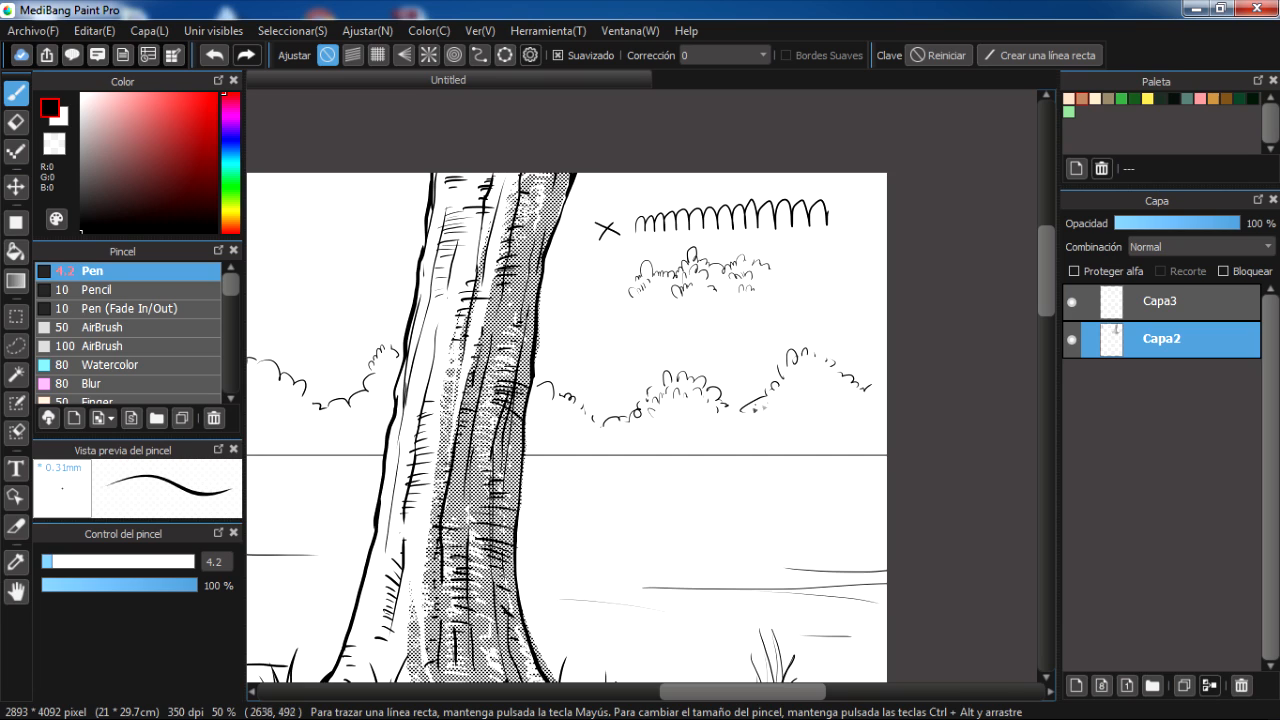
{"action": "mouse_move", "coordinate": [781, 392]}
{"action": "left_mouse_down"}
{"action": "mouse_move", "coordinate": [808, 372]}
{"action": "mouse_move", "coordinate": [841, 397]}
{"action": "left_mouse_up"}
{"action": "mouse_move", "coordinate": [785, 410]}
{"action": "left_mouse_down"}
{"action": "mouse_move", "coordinate": [860, 402]}
{"action": "mouse_move", "coordinate": [810, 410]}
{"action": "left_mouse_up"}
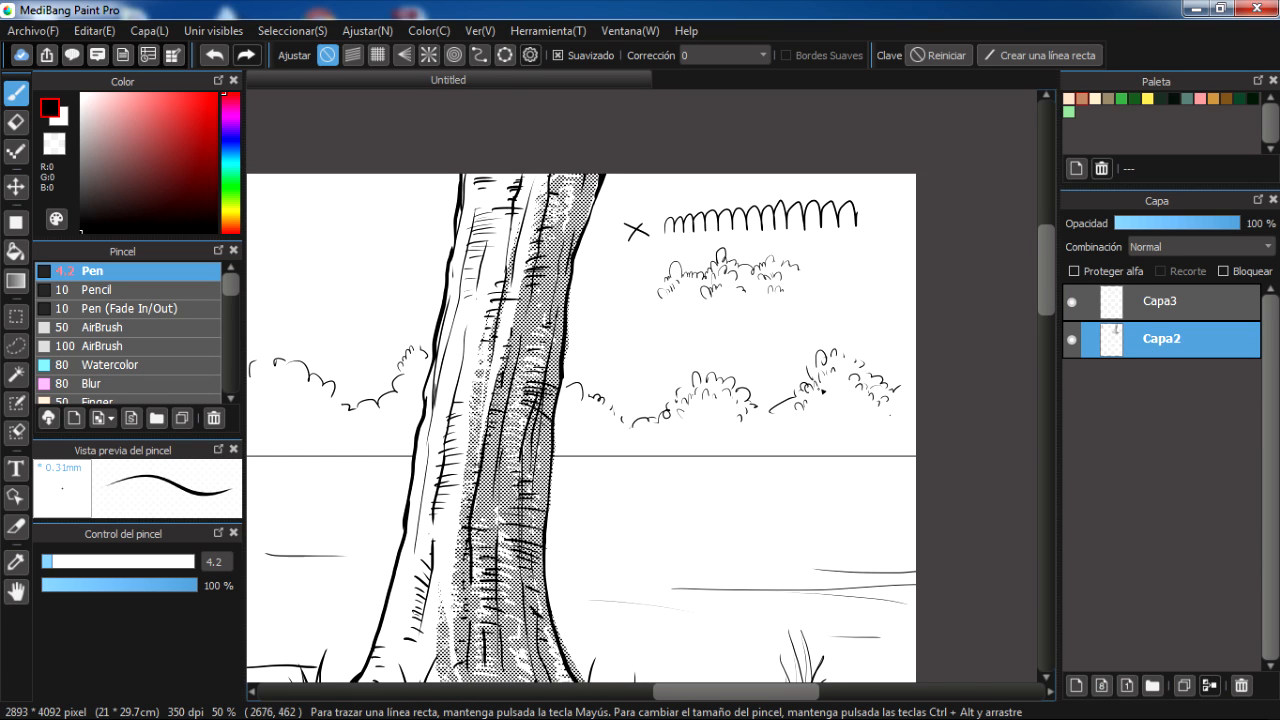
{"action": "left_click_drag", "start_coordinate": [787, 420], "coordinate": [877, 408]}
{"action": "mouse_move", "coordinate": [656, 400]}
{"action": "left_mouse_down"}
{"action": "mouse_move", "coordinate": [699, 412]}
{"action": "mouse_move", "coordinate": [690, 430]}
{"action": "mouse_move", "coordinate": [650, 402]}
{"action": "left_mouse_up"}
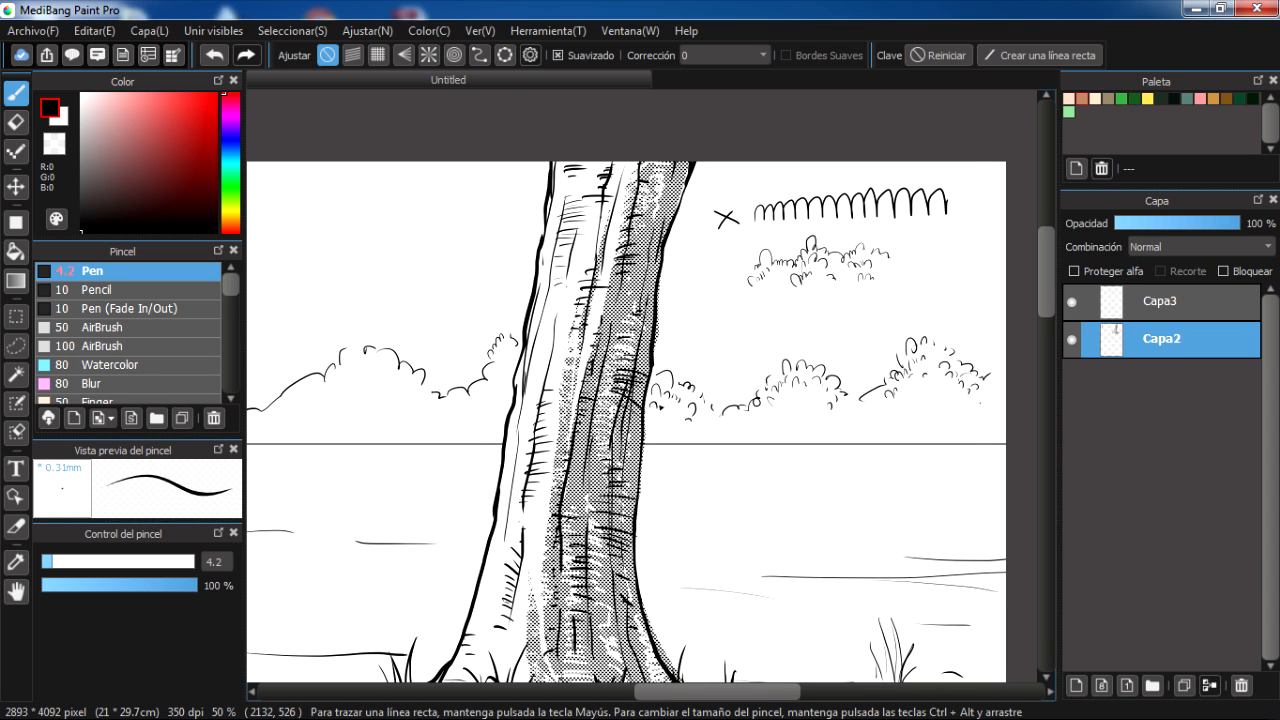
Add irregular leaf curves inside the bushes between the small trunk and the large tree.
{"action": "mouse_move", "coordinate": [508, 406]}
{"action": "left_mouse_down"}
{"action": "mouse_move", "coordinate": [661, 411]}
{"action": "mouse_move", "coordinate": [617, 425]}
{"action": "left_mouse_up"}
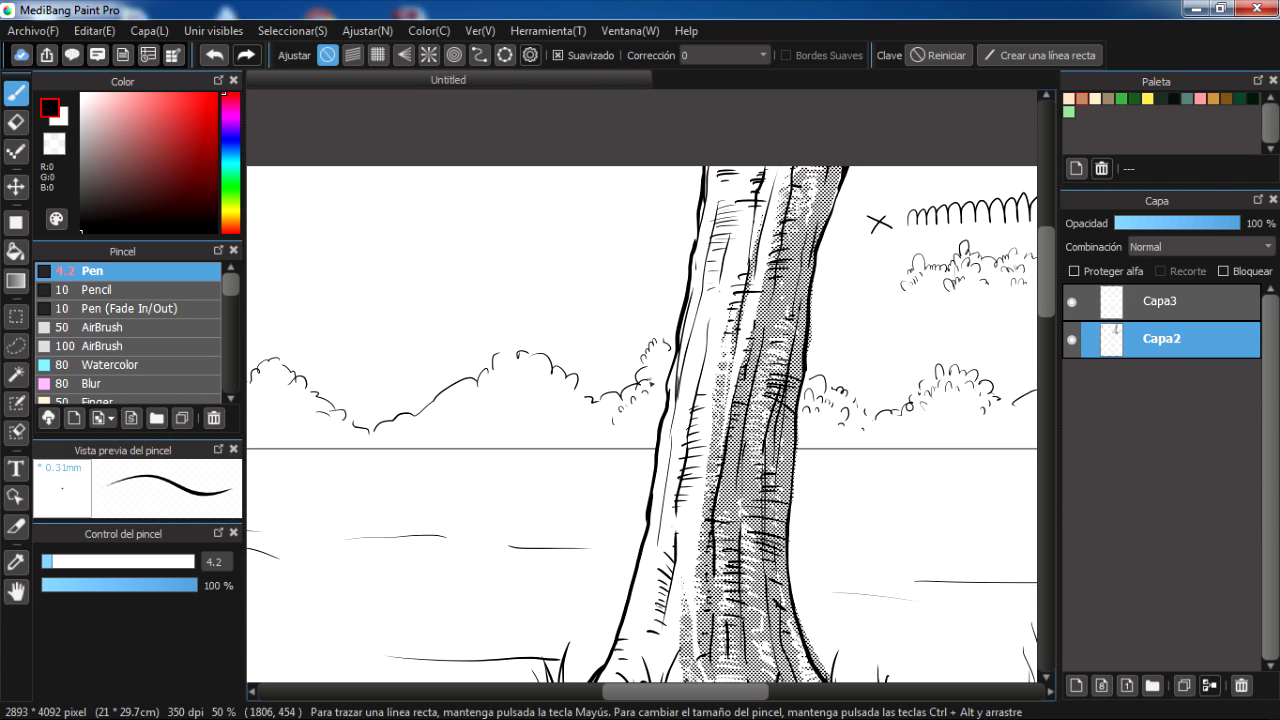
{"action": "left_click_drag", "start_coordinate": [781, 336], "coordinate": [582, 302]}
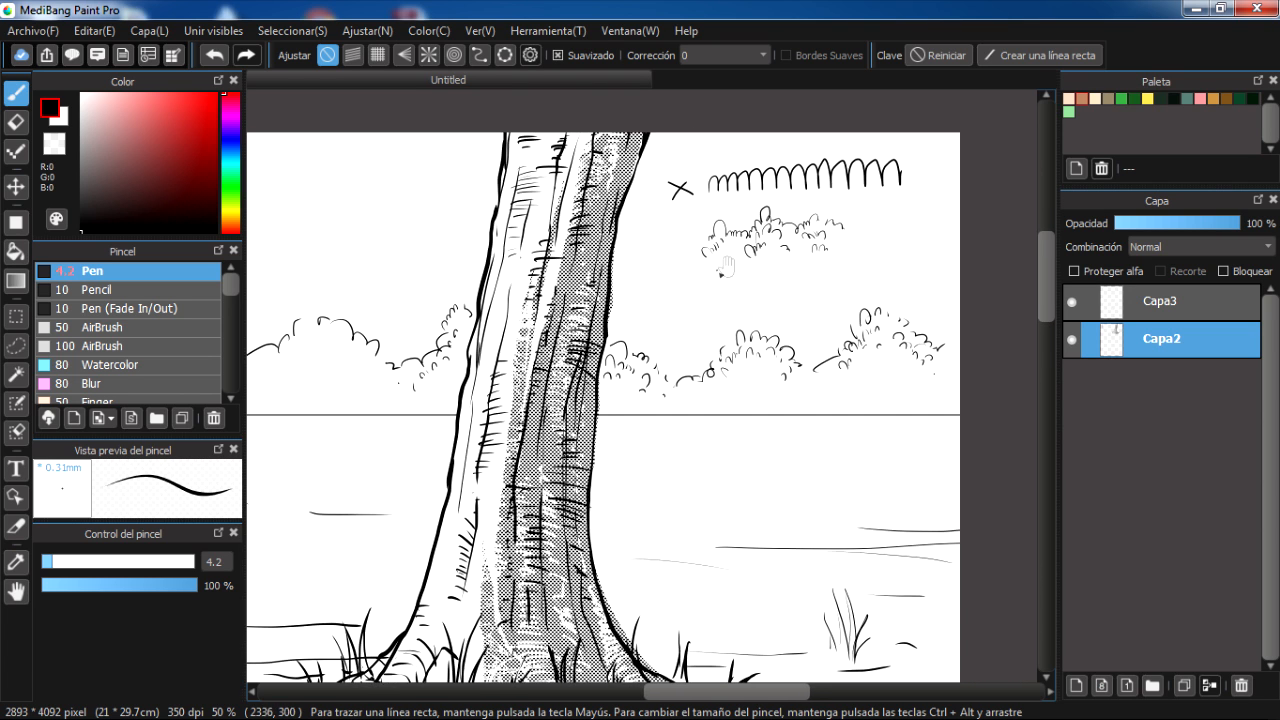
{"action": "scroll", "coordinate": [615, 452], "scroll_direction": "down", "scroll_amount": 1}
{"action": "scroll", "coordinate": [604, 457], "scroll_direction": "down", "scroll_amount": 1}
{"action": "left_click_drag", "start_coordinate": [580, 482], "coordinate": [787, 483]}
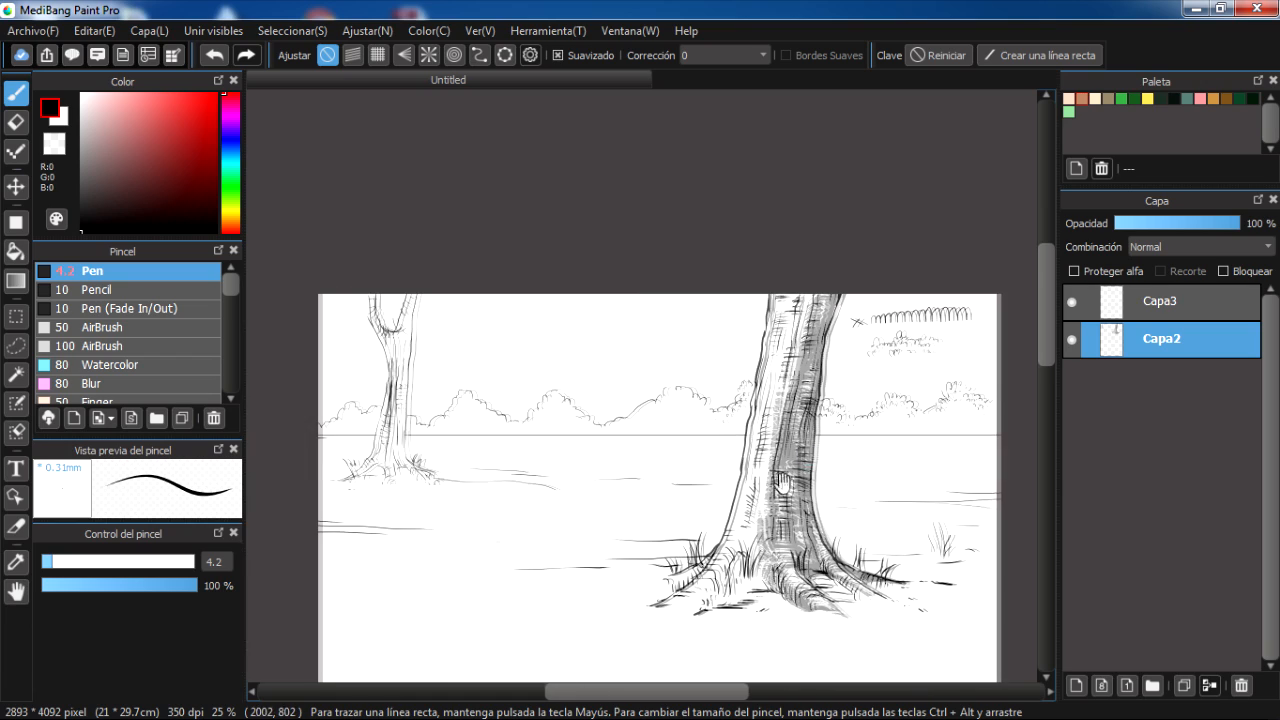
{"action": "left_click_drag", "start_coordinate": [856, 441], "coordinate": [828, 443]}
{"action": "left_click_drag", "start_coordinate": [724, 456], "coordinate": [776, 355]}
{"action": "scroll", "coordinate": [705, 305], "scroll_direction": "up", "scroll_amount": 2}
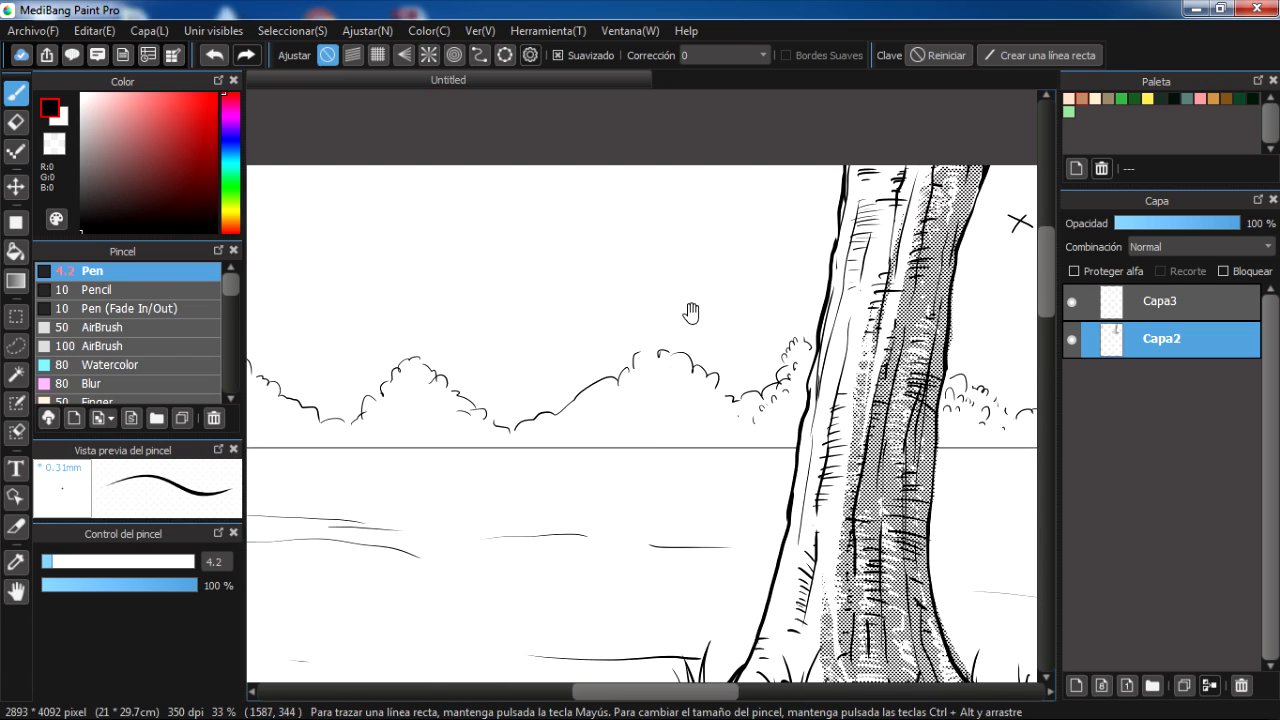
{"action": "mouse_move", "coordinate": [615, 394]}
{"action": "left_mouse_down"}
{"action": "mouse_move", "coordinate": [650, 370]}
{"action": "mouse_move", "coordinate": [683, 372]}
{"action": "mouse_move", "coordinate": [722, 422]}
{"action": "mouse_move", "coordinate": [778, 400]}
{"action": "left_mouse_up"}
{"action": "key", "text": "ctrl+z"}
{"action": "left_click_drag", "start_coordinate": [620, 415], "coordinate": [720, 423]}
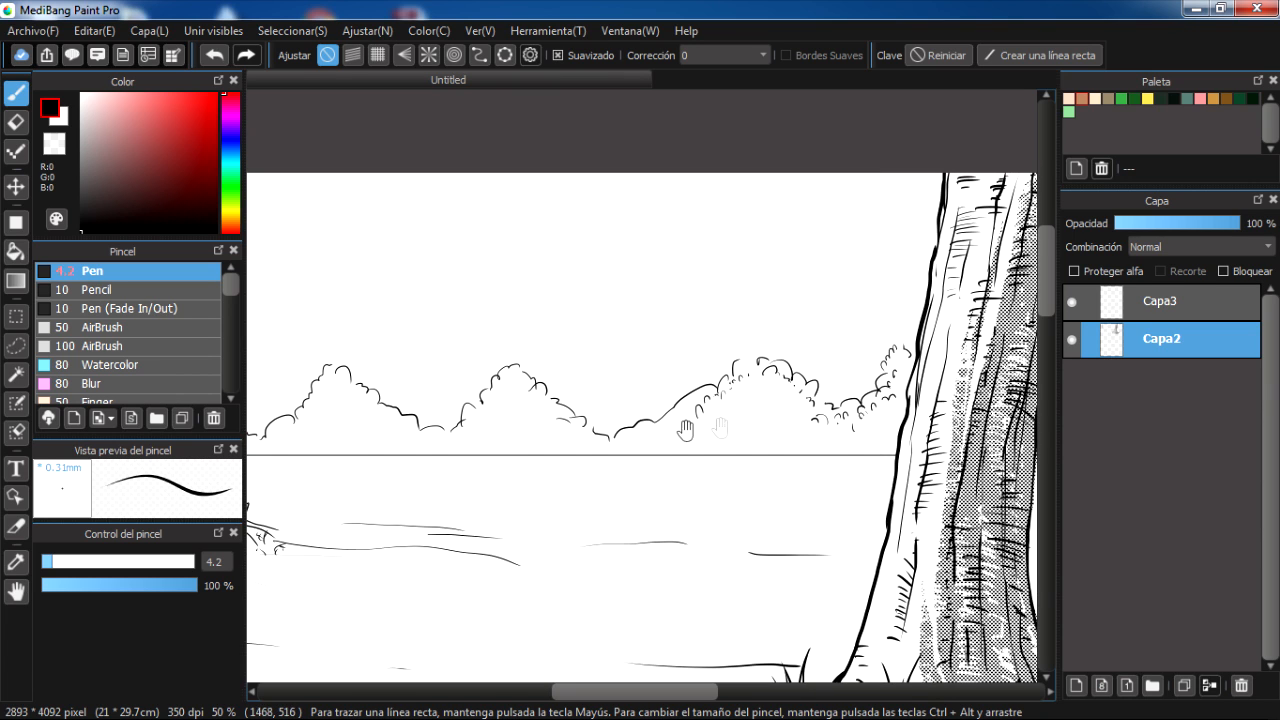
{"action": "left_click_drag", "start_coordinate": [488, 398], "coordinate": [493, 412]}
Erase the leaf-texture example sketches from the sky right of the large tree with a larger eraser.
{"action": "left_click_drag", "start_coordinate": [631, 450], "coordinate": [566, 368]}
{"action": "scroll", "coordinate": [629, 344], "scroll_direction": "down", "scroll_amount": 1}
{"action": "left_click_drag", "start_coordinate": [678, 340], "coordinate": [633, 366]}
{"action": "left_click_drag", "start_coordinate": [750, 323], "coordinate": [700, 334]}
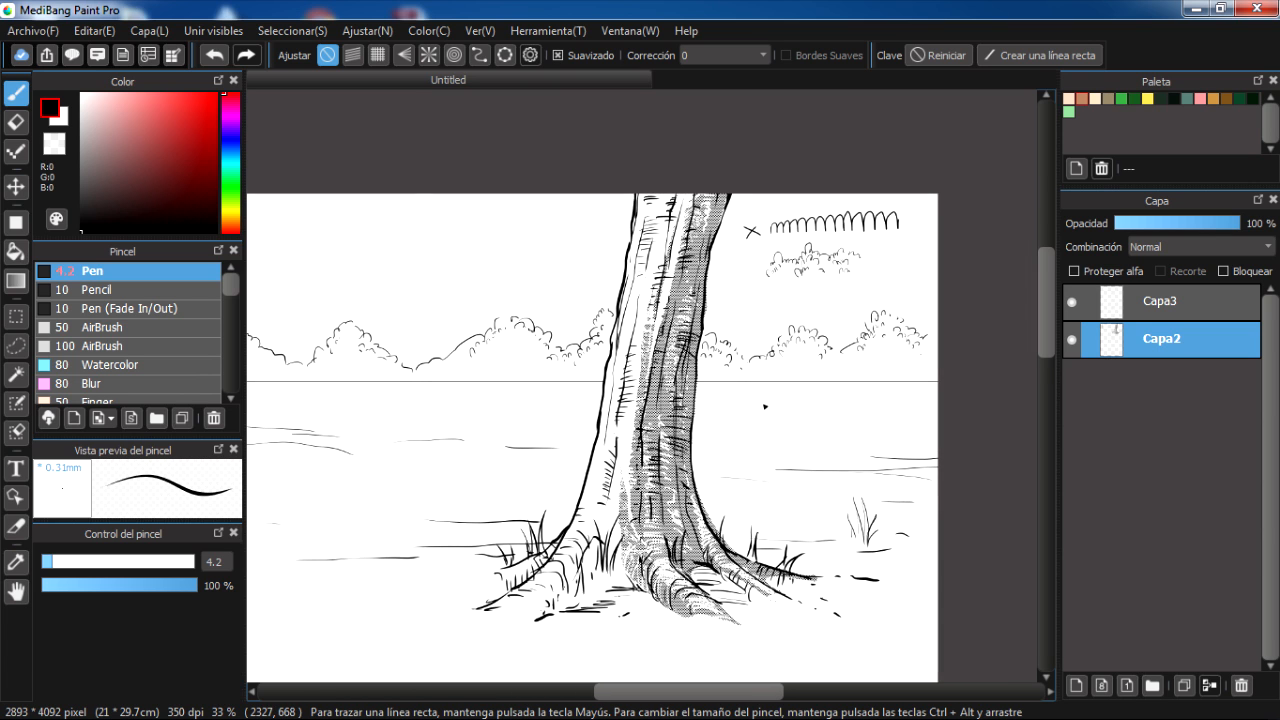
{"action": "left_click_drag", "start_coordinate": [896, 280], "coordinate": [774, 312]}
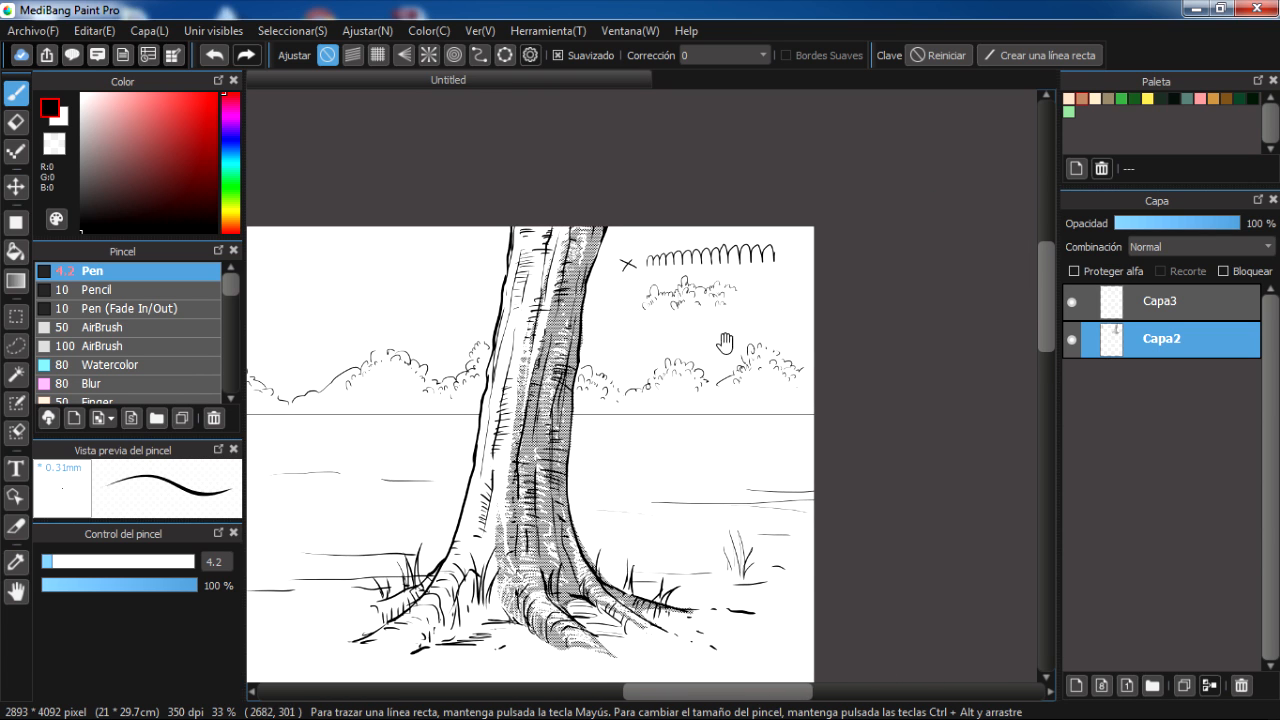
{"action": "key", "text": "e"}
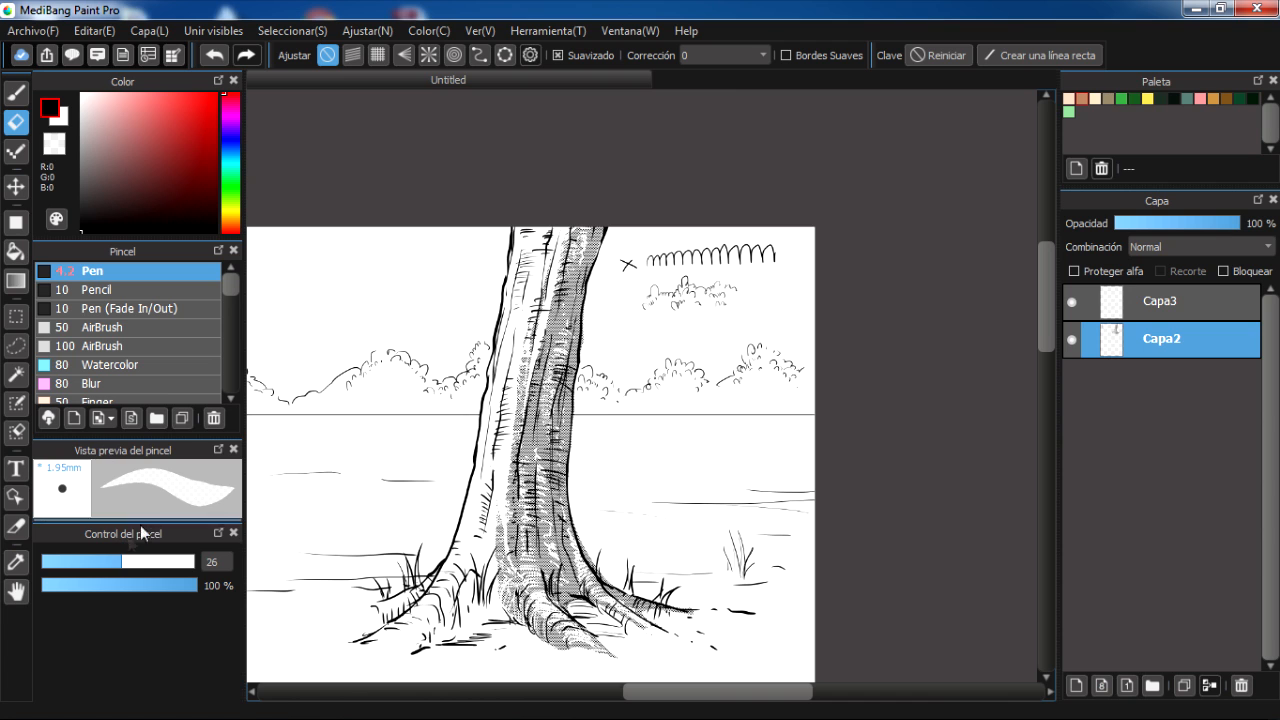
{"action": "left_click", "coordinate": [188, 562]}
{"action": "mouse_move", "coordinate": [638, 254]}
{"action": "left_mouse_down"}
{"action": "mouse_move", "coordinate": [720, 283]}
{"action": "mouse_move", "coordinate": [681, 306]}
{"action": "mouse_move", "coordinate": [674, 274]}
{"action": "left_mouse_up"}
Draw thin forked trunks with the Pen rising behind the bushes right of the large tree.
{"action": "left_click", "coordinate": [16, 93]}
{"action": "left_click_drag", "start_coordinate": [652, 335], "coordinate": [700, 331]}
{"action": "mouse_move", "coordinate": [718, 394]}
{"action": "left_mouse_down"}
{"action": "mouse_move", "coordinate": [957, 346]}
{"action": "mouse_move", "coordinate": [689, 399]}
{"action": "mouse_move", "coordinate": [823, 397]}
{"action": "mouse_move", "coordinate": [803, 395]}
{"action": "mouse_move", "coordinate": [963, 334]}
{"action": "mouse_move", "coordinate": [1100, 356]}
{"action": "mouse_move", "coordinate": [766, 414]}
{"action": "mouse_move", "coordinate": [700, 398]}
{"action": "left_mouse_up"}
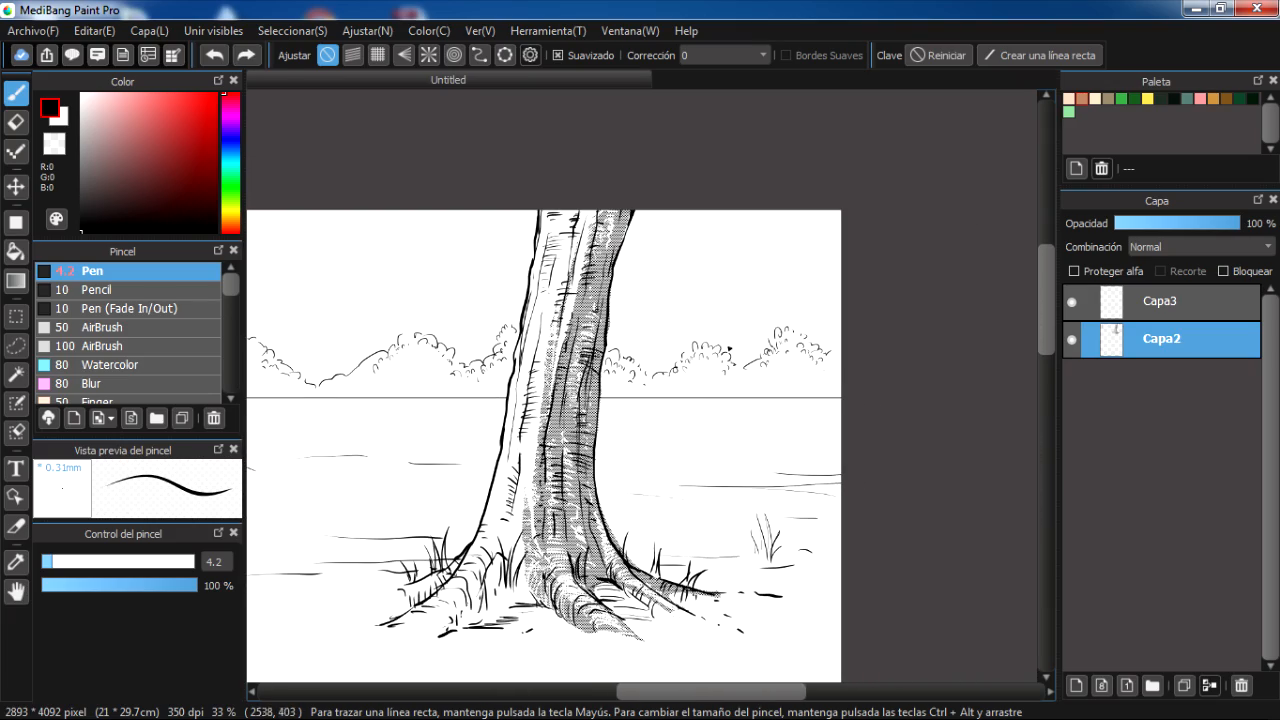
{"action": "mouse_move", "coordinate": [734, 355]}
{"action": "left_mouse_down"}
{"action": "mouse_move", "coordinate": [752, 327]}
{"action": "mouse_move", "coordinate": [741, 336]}
{"action": "left_mouse_up"}
{"action": "key", "text": "ctrl+z"}
{"action": "key", "text": "ctrl+z"}
{"action": "mouse_move", "coordinate": [740, 315]}
{"action": "left_mouse_down"}
{"action": "mouse_move", "coordinate": [737, 335]}
{"action": "mouse_move", "coordinate": [802, 297]}
{"action": "mouse_move", "coordinate": [793, 278]}
{"action": "mouse_move", "coordinate": [812, 293]}
{"action": "mouse_move", "coordinate": [818, 345]}
{"action": "left_mouse_up"}
{"action": "key", "text": "ctrl+z"}
{"action": "key", "text": "ctrl+z"}
{"action": "mouse_move", "coordinate": [650, 371]}
{"action": "left_mouse_down"}
{"action": "mouse_move", "coordinate": [641, 296]}
{"action": "mouse_move", "coordinate": [658, 322]}
{"action": "left_mouse_up"}
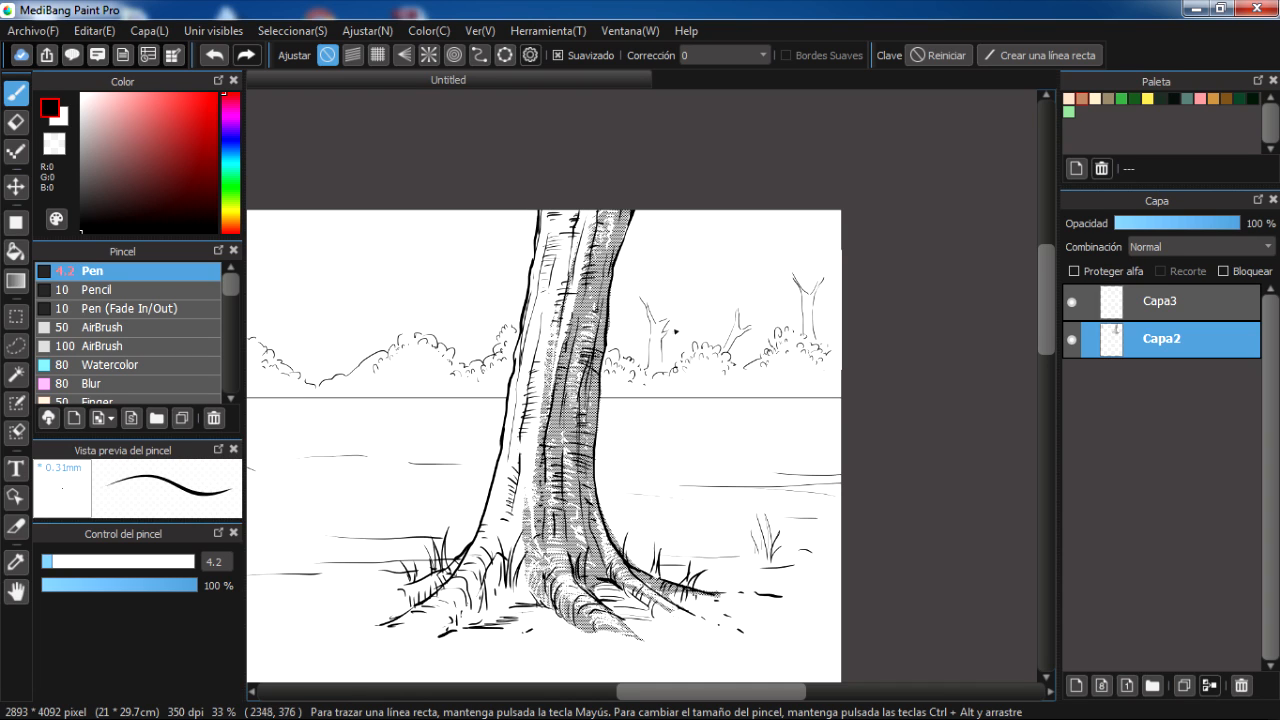
Redraw the thin trunk nearest the large tree's right side and refine the branches of the neighbouring trunks.
{"action": "key", "text": "ctrl+z"}
{"action": "left_click_drag", "start_coordinate": [690, 357], "coordinate": [700, 302]}
{"action": "key", "text": "ctrl+z"}
{"action": "key", "text": "ctrl+z"}
{"action": "key", "text": "ctrl+z"}
{"action": "left_click_drag", "start_coordinate": [656, 371], "coordinate": [658, 341]}
{"action": "mouse_move", "coordinate": [717, 337]}
{"action": "left_mouse_down"}
{"action": "mouse_move", "coordinate": [708, 311]}
{"action": "mouse_move", "coordinate": [694, 328]}
{"action": "mouse_move", "coordinate": [692, 317]}
{"action": "left_mouse_up"}
{"action": "key", "text": "ctrl+z"}
{"action": "mouse_move", "coordinate": [700, 343]}
{"action": "left_mouse_down"}
{"action": "mouse_move", "coordinate": [689, 306]}
{"action": "mouse_move", "coordinate": [758, 367]}
{"action": "left_mouse_up"}
{"action": "key", "text": "ctrl+z"}
Draw thin forked trunks rising behind the bushes left of the large tree.
{"action": "left_click_drag", "start_coordinate": [570, 398], "coordinate": [547, 356]}
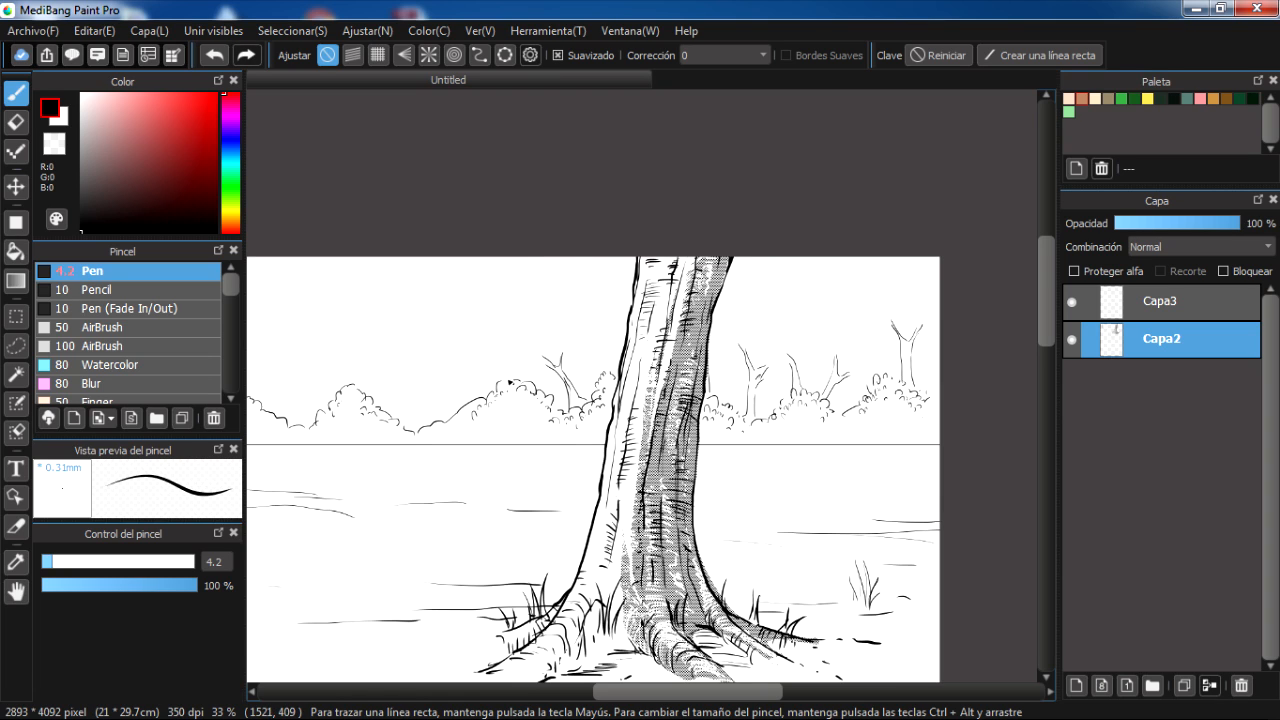
{"action": "left_click_drag", "start_coordinate": [507, 379], "coordinate": [512, 352]}
{"action": "left_click_drag", "start_coordinate": [753, 365], "coordinate": [712, 369]}
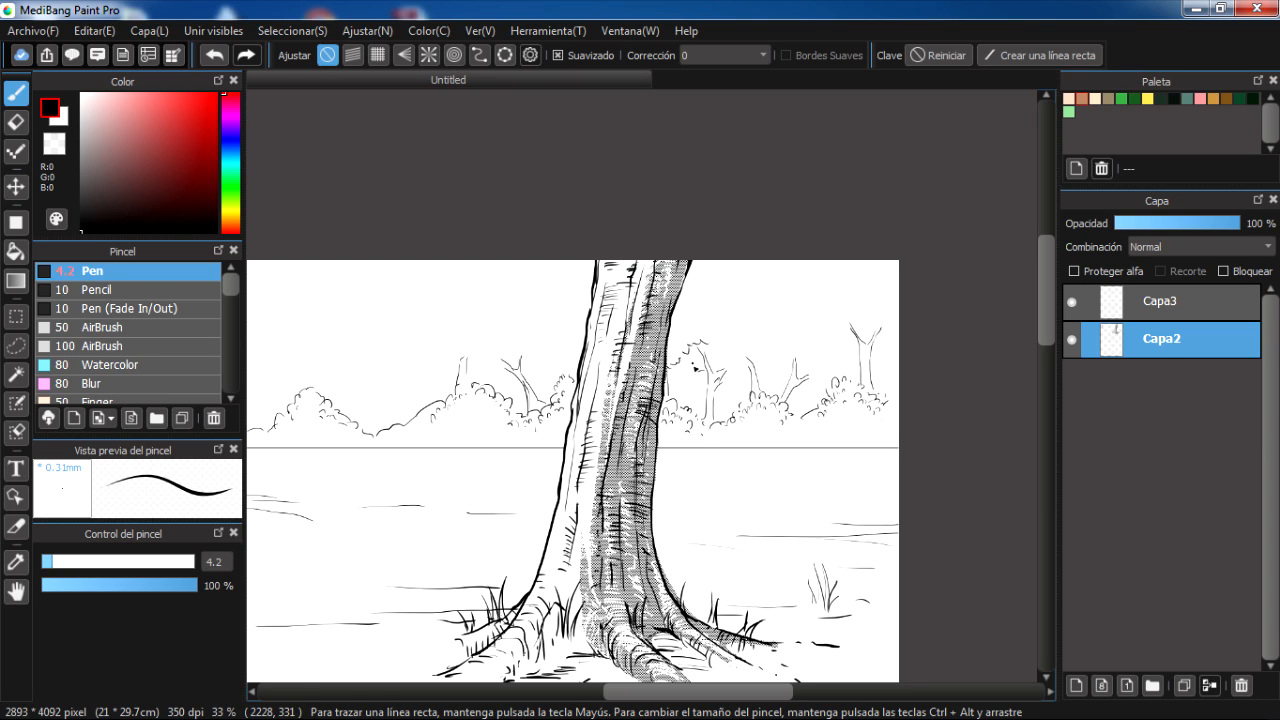
Draw loose, broken foliage outlines over the thin trunks right of the large tree.
{"action": "mouse_move", "coordinate": [716, 371]}
{"action": "left_mouse_down"}
{"action": "mouse_move", "coordinate": [741, 364]}
{"action": "mouse_move", "coordinate": [743, 342]}
{"action": "mouse_move", "coordinate": [716, 322]}
{"action": "left_mouse_up"}
{"action": "key", "text": "ctrl+z"}
{"action": "left_click_drag", "start_coordinate": [748, 315], "coordinate": [768, 341]}
{"action": "key", "text": "ctrl+z"}
{"action": "mouse_move", "coordinate": [806, 366]}
{"action": "left_mouse_down"}
{"action": "mouse_move", "coordinate": [840, 366]}
{"action": "mouse_move", "coordinate": [802, 308]}
{"action": "mouse_move", "coordinate": [806, 292]}
{"action": "left_mouse_up"}
{"action": "key", "text": "ctrl+z"}
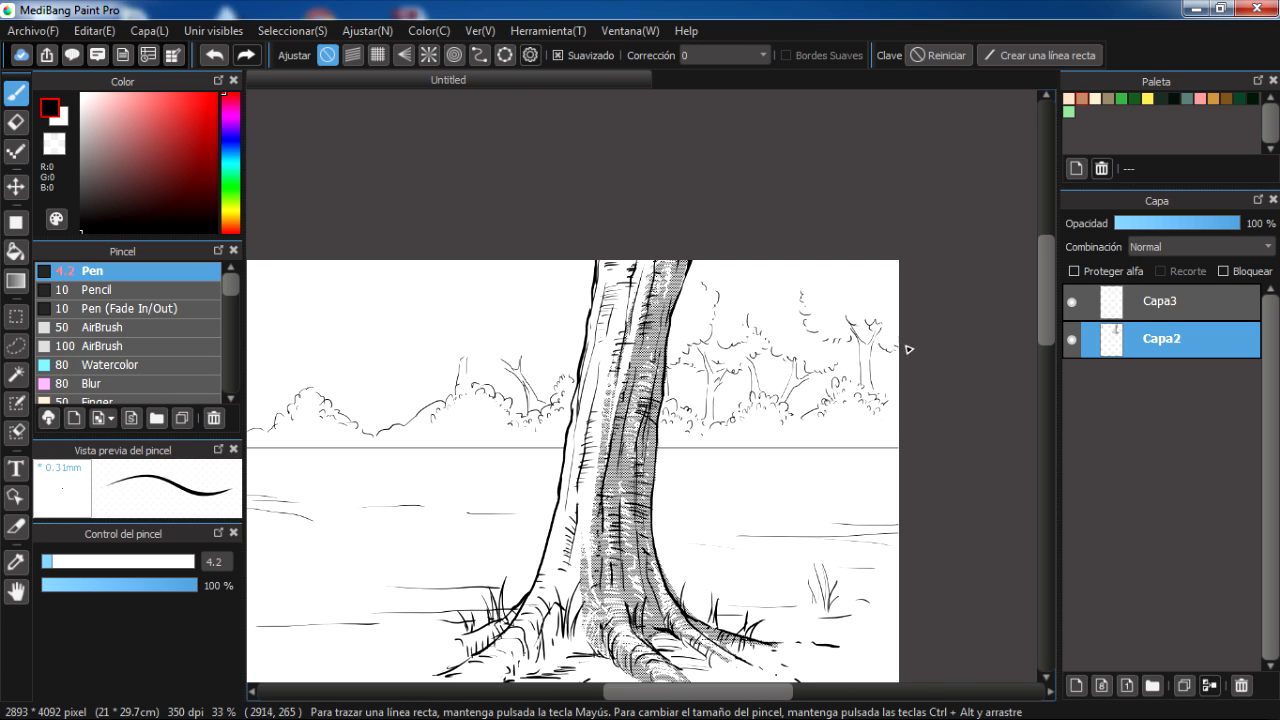
Add foliage marks around the thin tree nearest the canvas's right edge and fill in the bushes below it.
{"action": "mouse_move", "coordinate": [888, 377]}
{"action": "left_mouse_down"}
{"action": "mouse_move", "coordinate": [860, 361]}
{"action": "mouse_move", "coordinate": [872, 352]}
{"action": "left_mouse_up"}
{"action": "key", "text": "ctrl+z"}
{"action": "key", "text": "ctrl+z"}
{"action": "left_click_drag", "start_coordinate": [837, 349], "coordinate": [813, 353]}
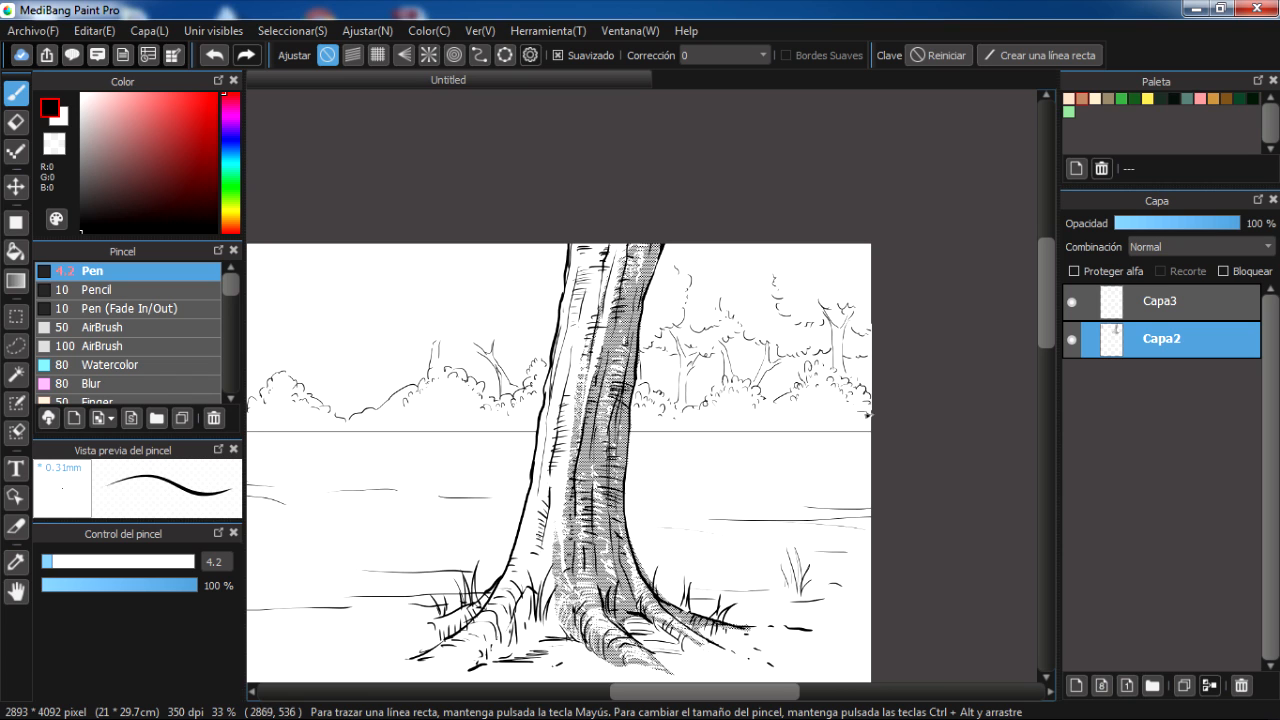
{"action": "left_click_drag", "start_coordinate": [832, 422], "coordinate": [860, 426]}
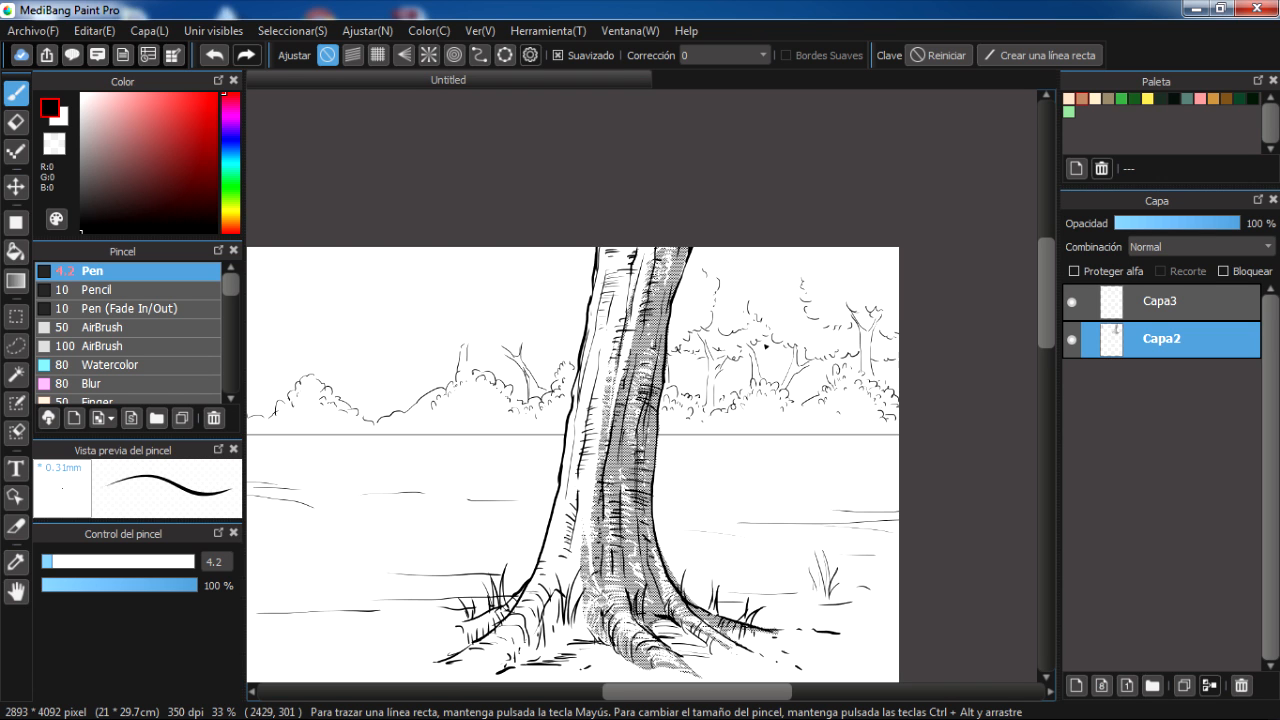
On a new layer Capa4 beneath Capa2, lasso the bushes on both sides of the large tree down past the horizon.
{"action": "mouse_move", "coordinate": [903, 412]}
{"action": "left_mouse_down"}
{"action": "mouse_move", "coordinate": [392, 396]}
{"action": "mouse_move", "coordinate": [726, 363]}
{"action": "left_mouse_up"}
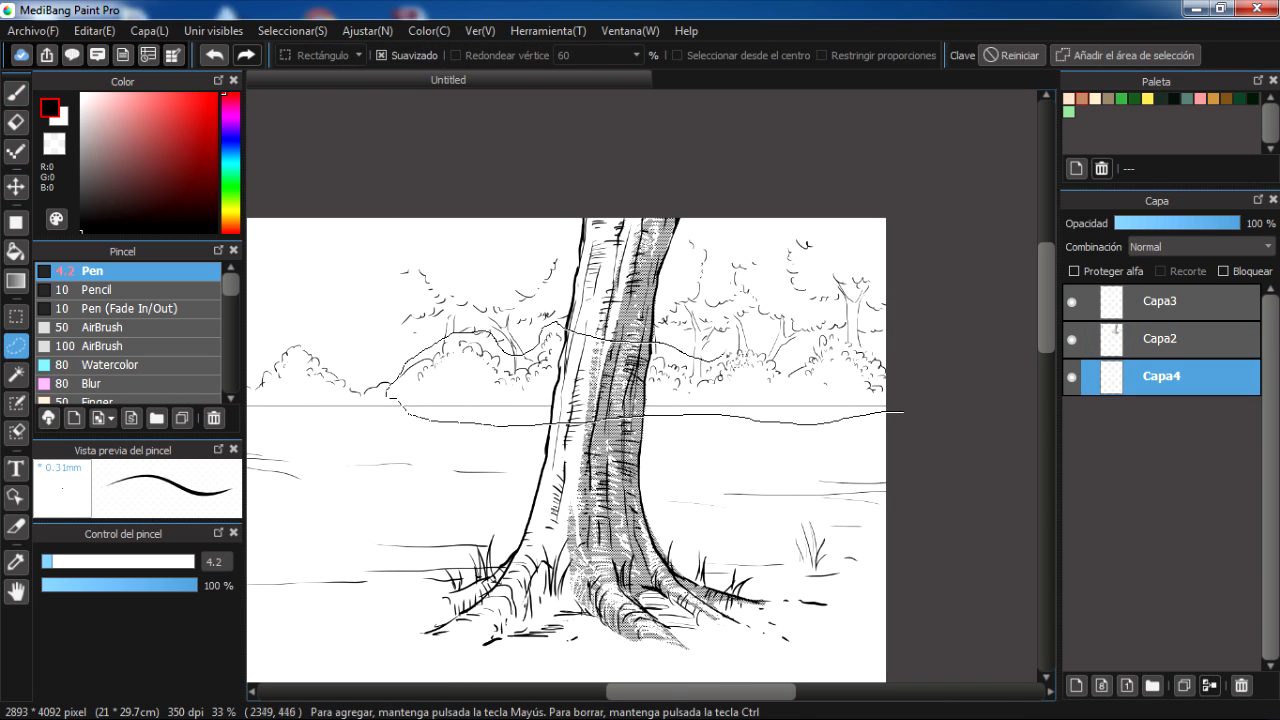
{"action": "left_click_drag", "start_coordinate": [932, 401], "coordinate": [914, 411]}
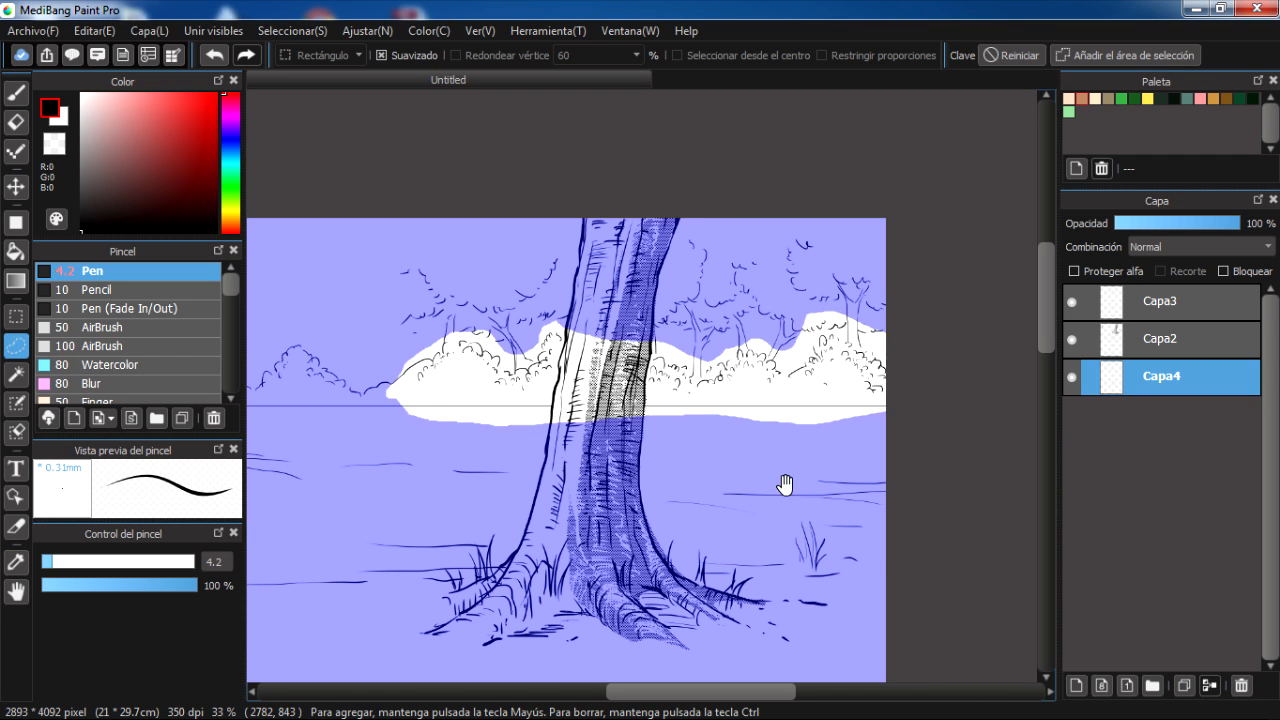
{"action": "left_click_drag", "start_coordinate": [794, 486], "coordinate": [836, 487]}
Fill the selected bushes with the MT000002 60L20% dot tone, confirm its placement and deselect.
{"action": "left_click", "coordinate": [73, 56]}
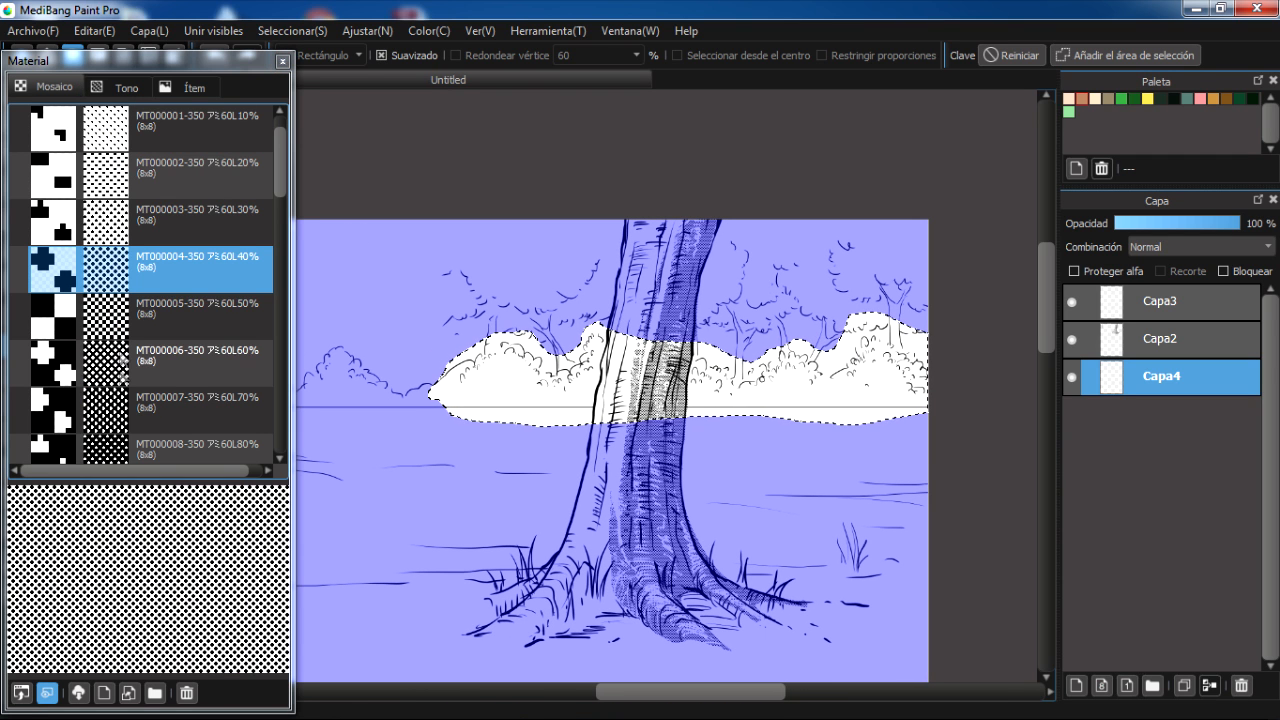
{"action": "left_click", "coordinate": [230, 120]}
{"action": "left_click", "coordinate": [260, 165]}
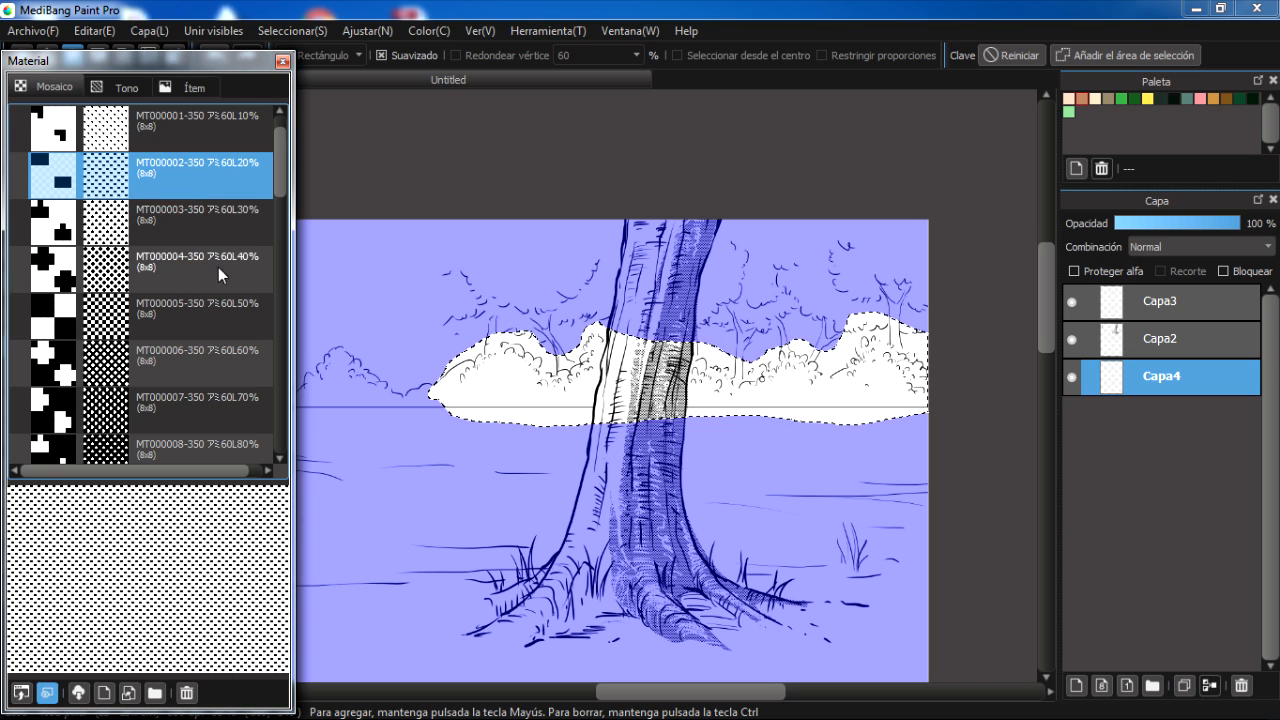
{"action": "left_click_drag", "start_coordinate": [214, 182], "coordinate": [646, 400]}
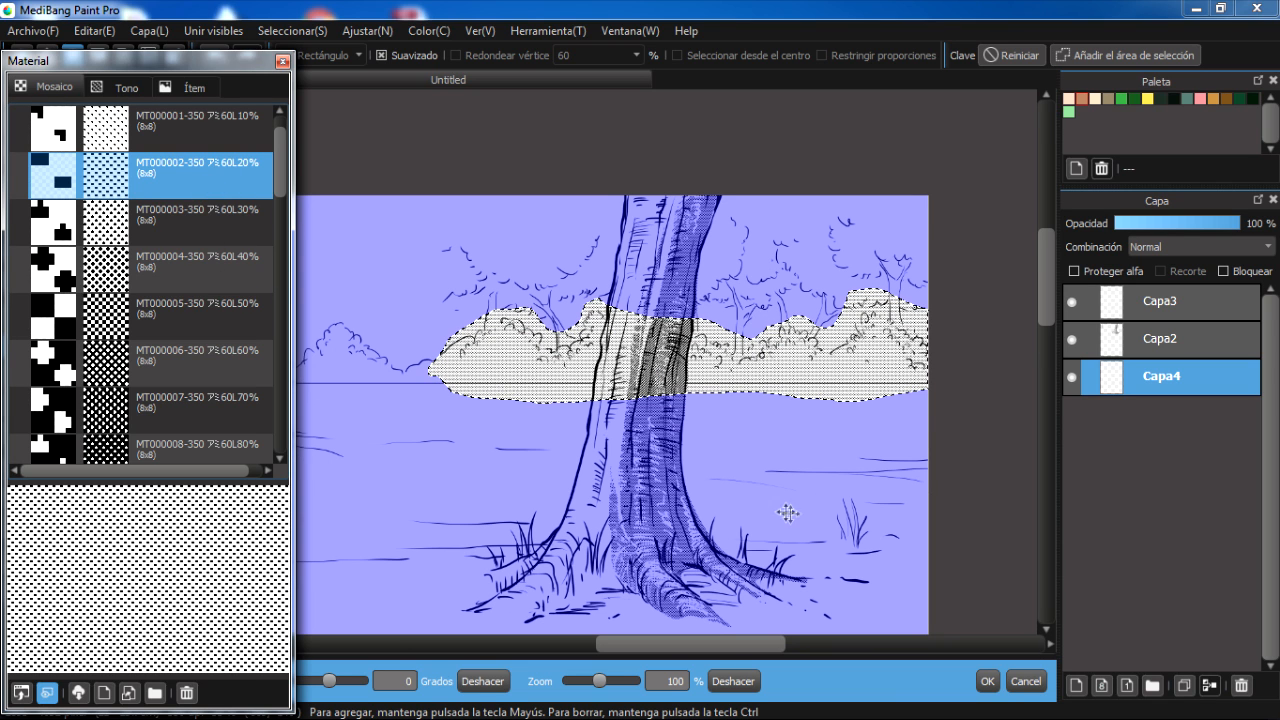
{"action": "left_click_drag", "start_coordinate": [730, 389], "coordinate": [772, 363]}
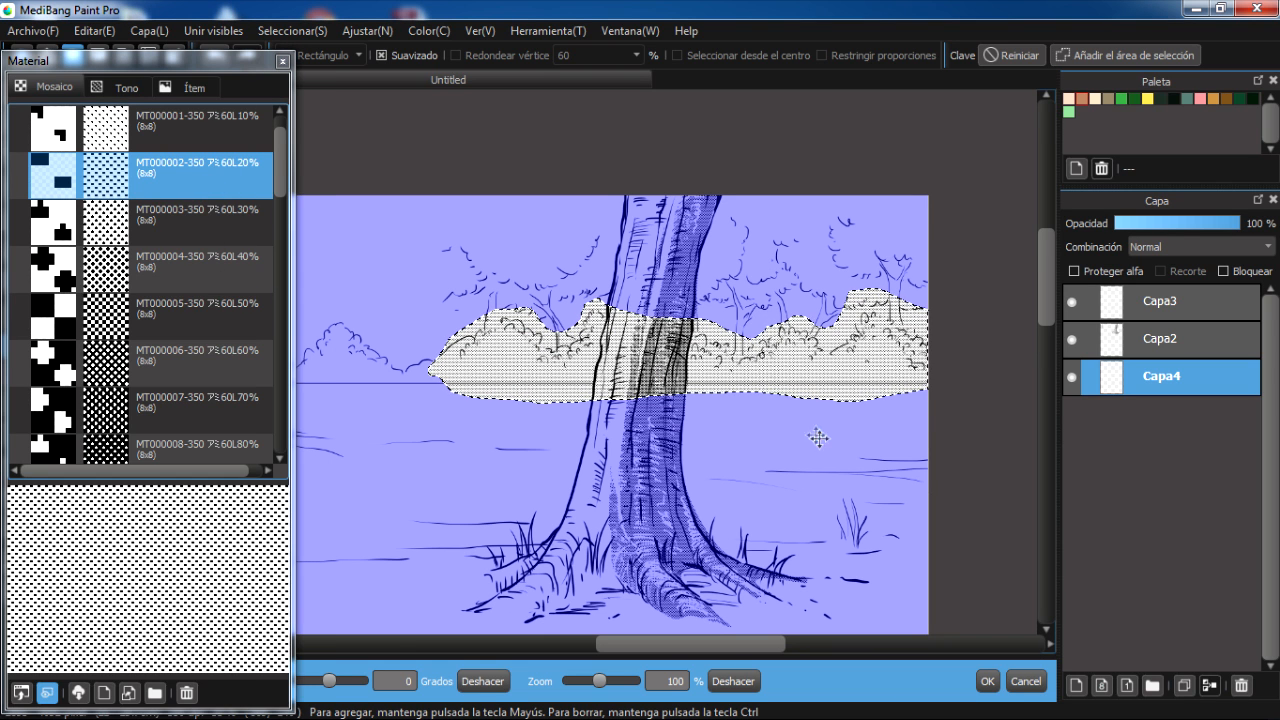
{"action": "key", "text": "Return"}
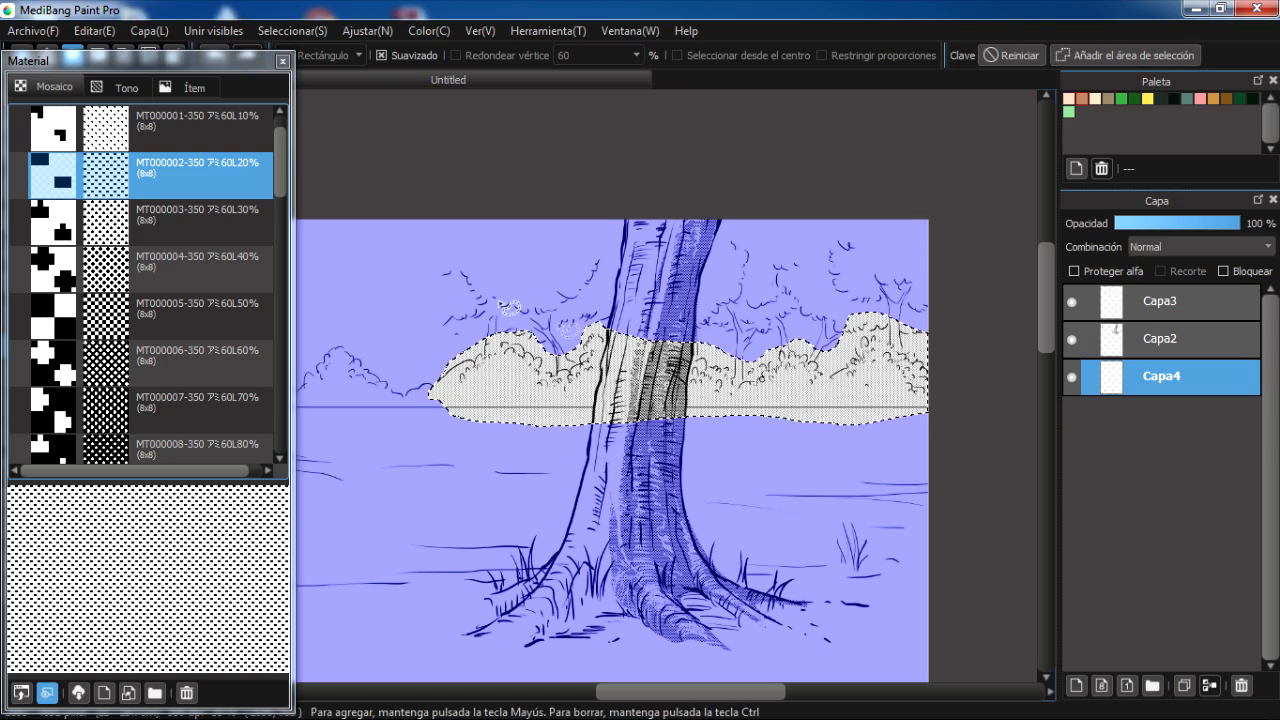
{"action": "left_click", "coordinate": [283, 61]}
{"action": "key", "text": "ctrl+d"}
{"action": "key", "text": "ctrl+d"}
Erase Capa4's tone from the large trunk and below the horizon, and carve highlights into the bushes with a size 16 eraser.
{"action": "mouse_move", "coordinate": [737, 457]}
{"action": "left_mouse_down"}
{"action": "mouse_move", "coordinate": [766, 449]}
{"action": "mouse_move", "coordinate": [746, 455]}
{"action": "left_mouse_up"}
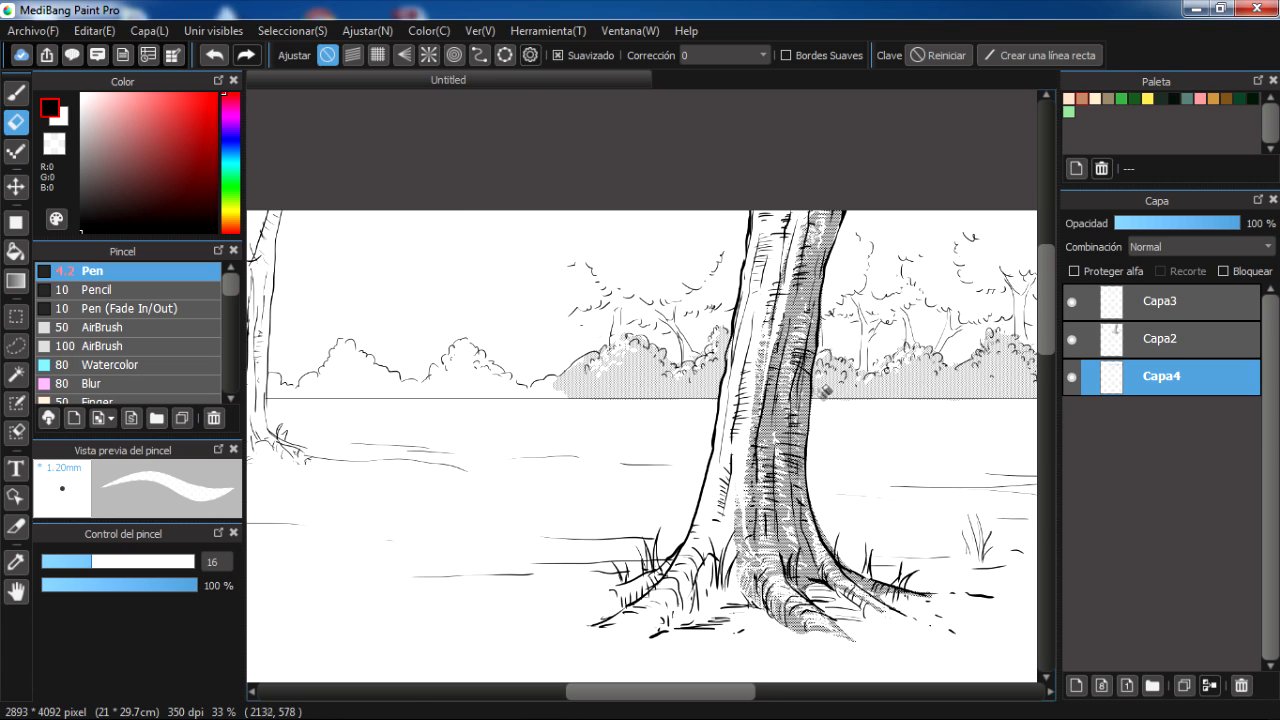
{"action": "left_click_drag", "start_coordinate": [914, 393], "coordinate": [862, 389]}
{"action": "left_click_drag", "start_coordinate": [862, 389], "coordinate": [882, 375]}
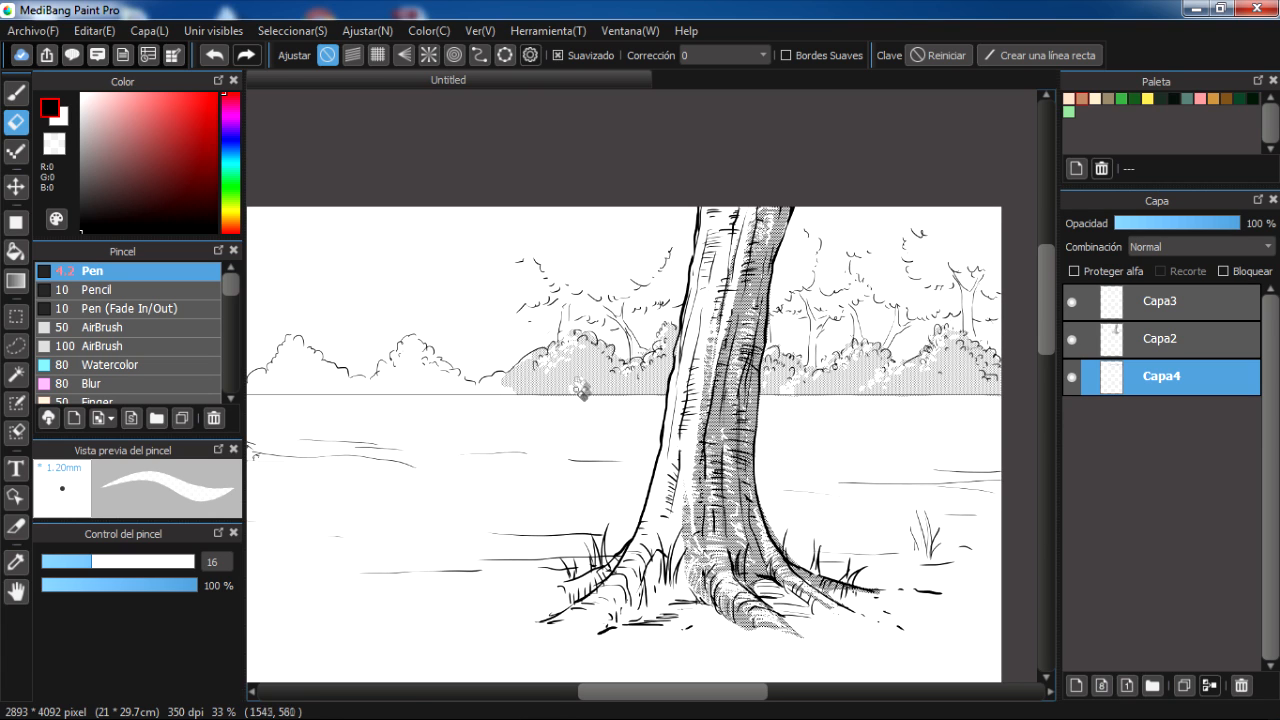
On a new layer Capa5, fill a lassoed area over the background trees with the MT000001 60L10% tone, deselect and switch to the Eraser.
{"action": "left_click_drag", "start_coordinate": [959, 350], "coordinate": [873, 356]}
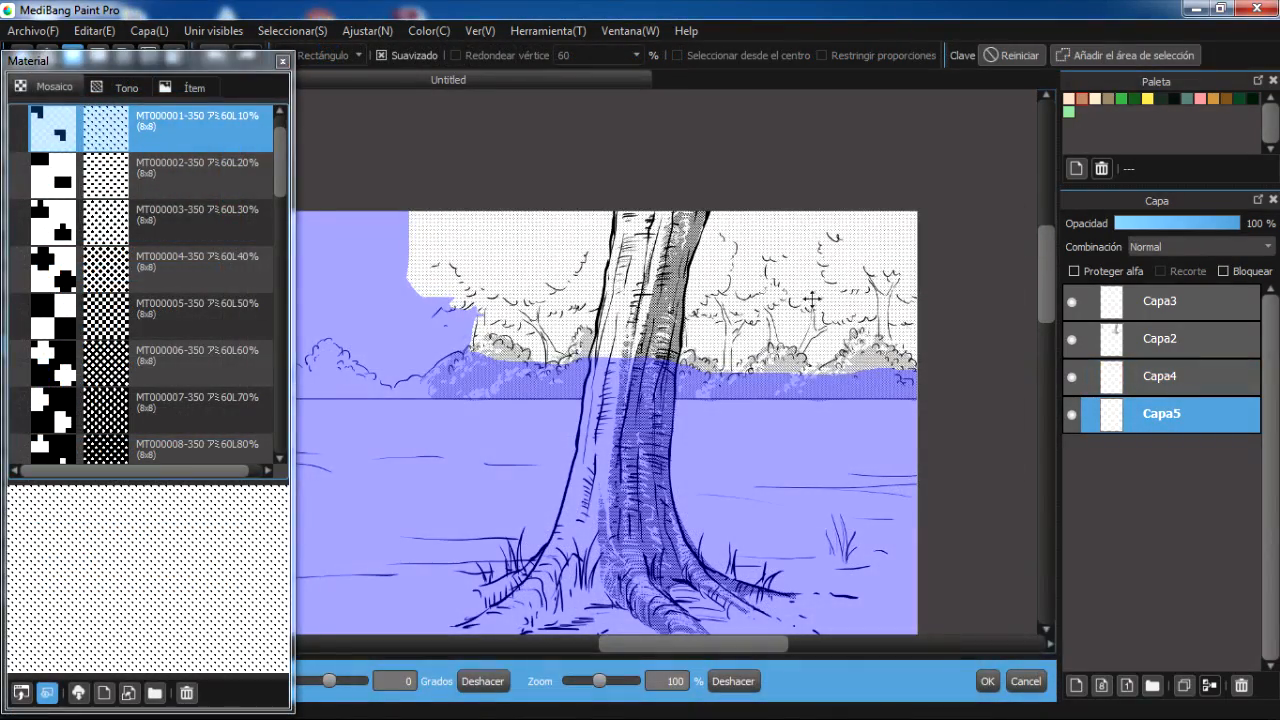
{"action": "left_click_drag", "start_coordinate": [811, 297], "coordinate": [808, 321]}
{"action": "key", "text": "ctrl+d"}
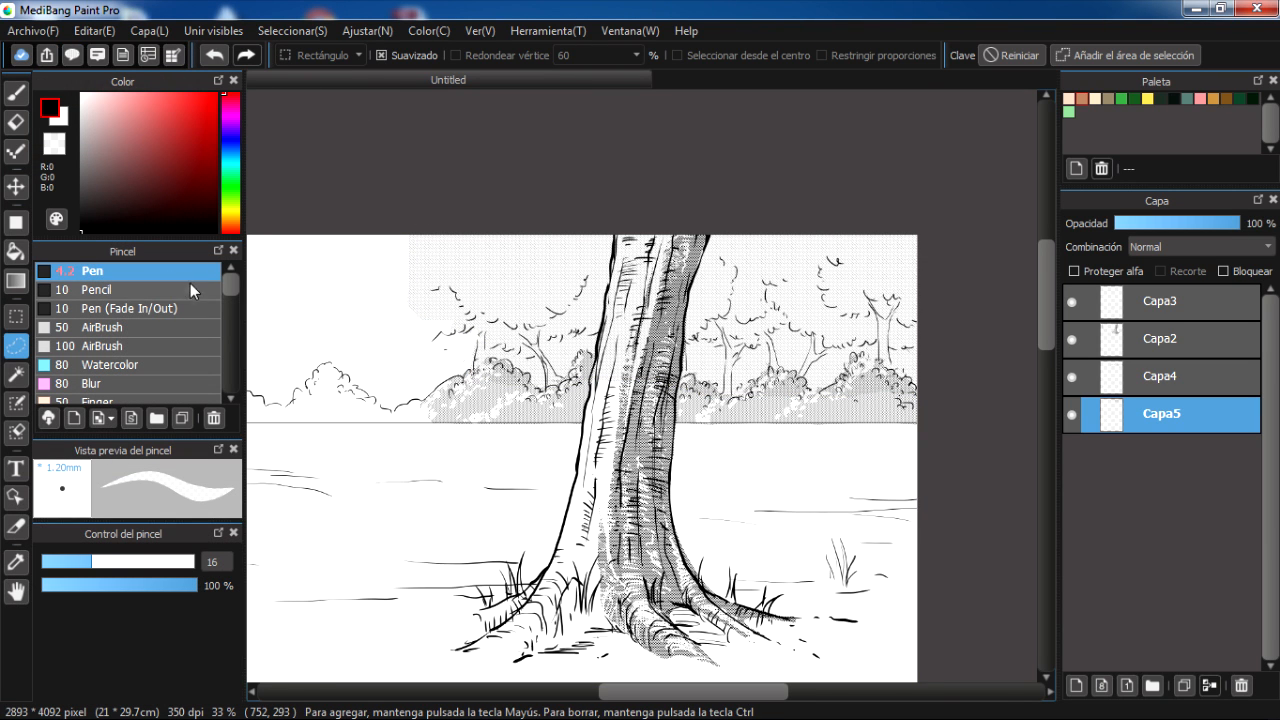
{"action": "key", "text": "e"}
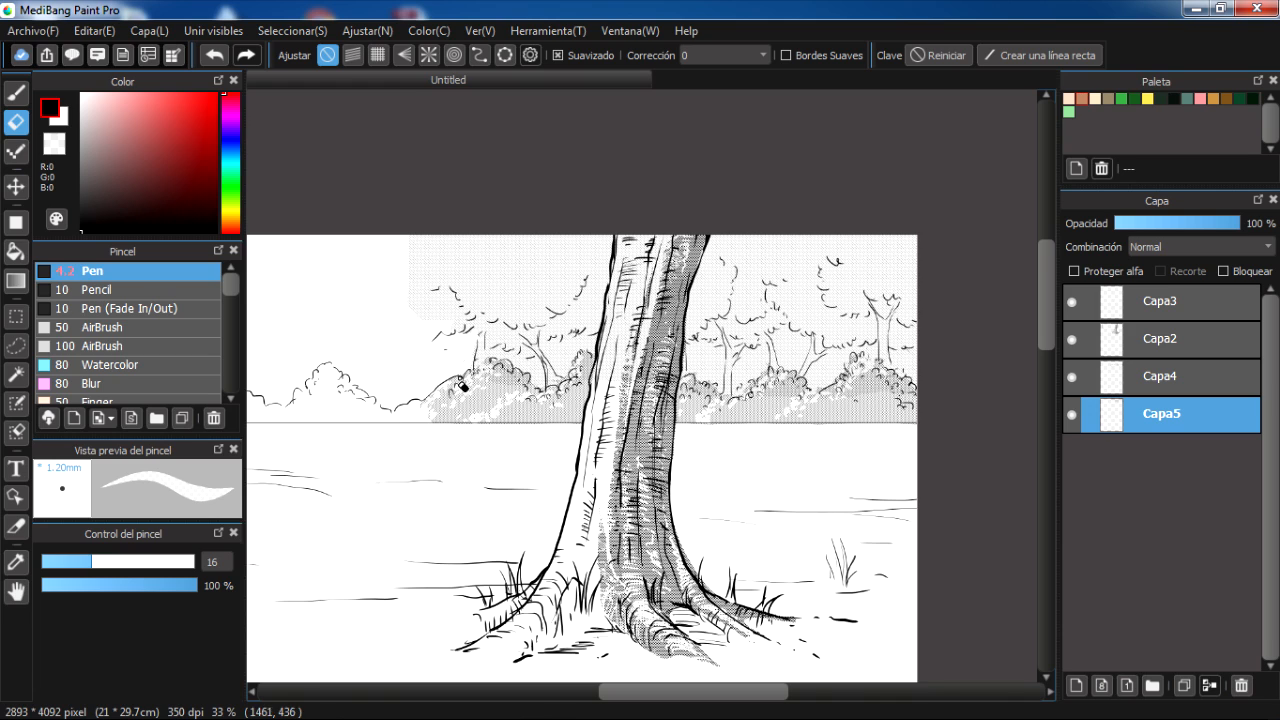
Trim the Capa5 tone around the background trees with a size 40 eraser.
{"action": "left_click", "coordinate": [142, 562]}
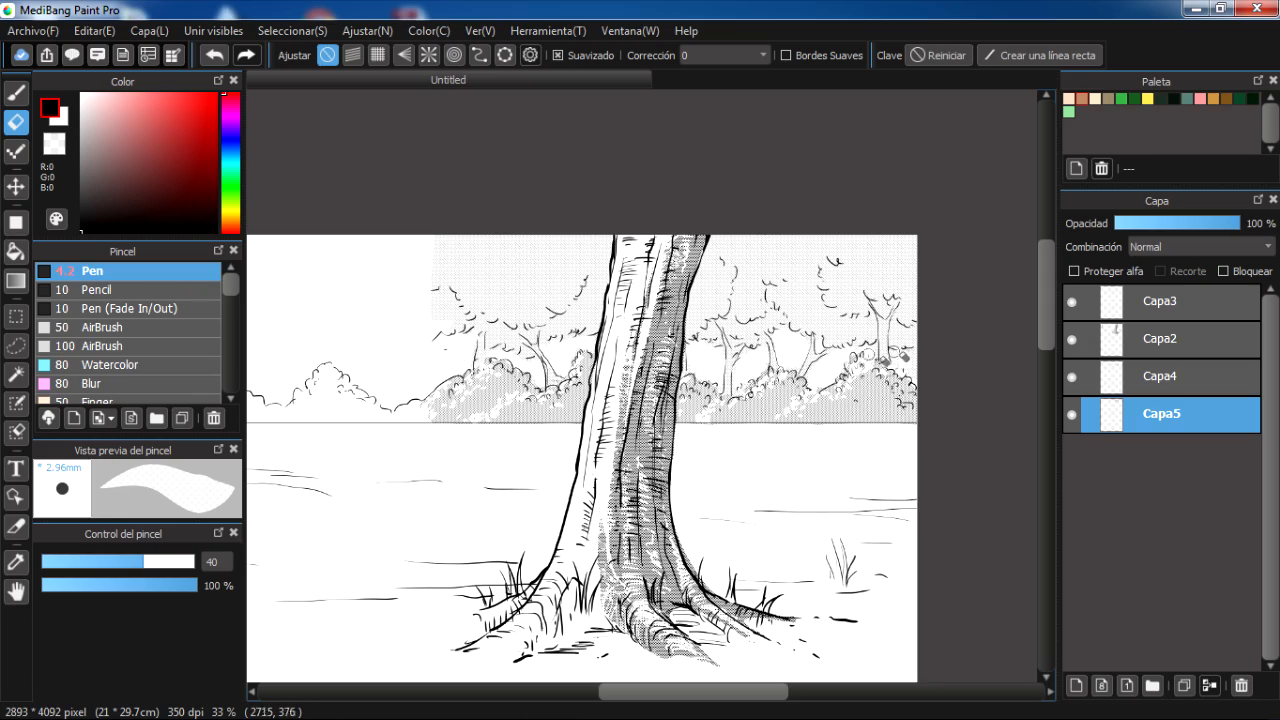
{"action": "left_click_drag", "start_coordinate": [836, 442], "coordinate": [848, 476]}
{"action": "mouse_move", "coordinate": [551, 459]}
{"action": "left_mouse_down"}
{"action": "mouse_move", "coordinate": [467, 442]}
{"action": "mouse_move", "coordinate": [550, 404]}
{"action": "left_mouse_up"}
Draw a vertical line with the size 7.7 Pen along the left edge of the background tone on Capa5.
{"action": "left_click", "coordinate": [16, 94]}
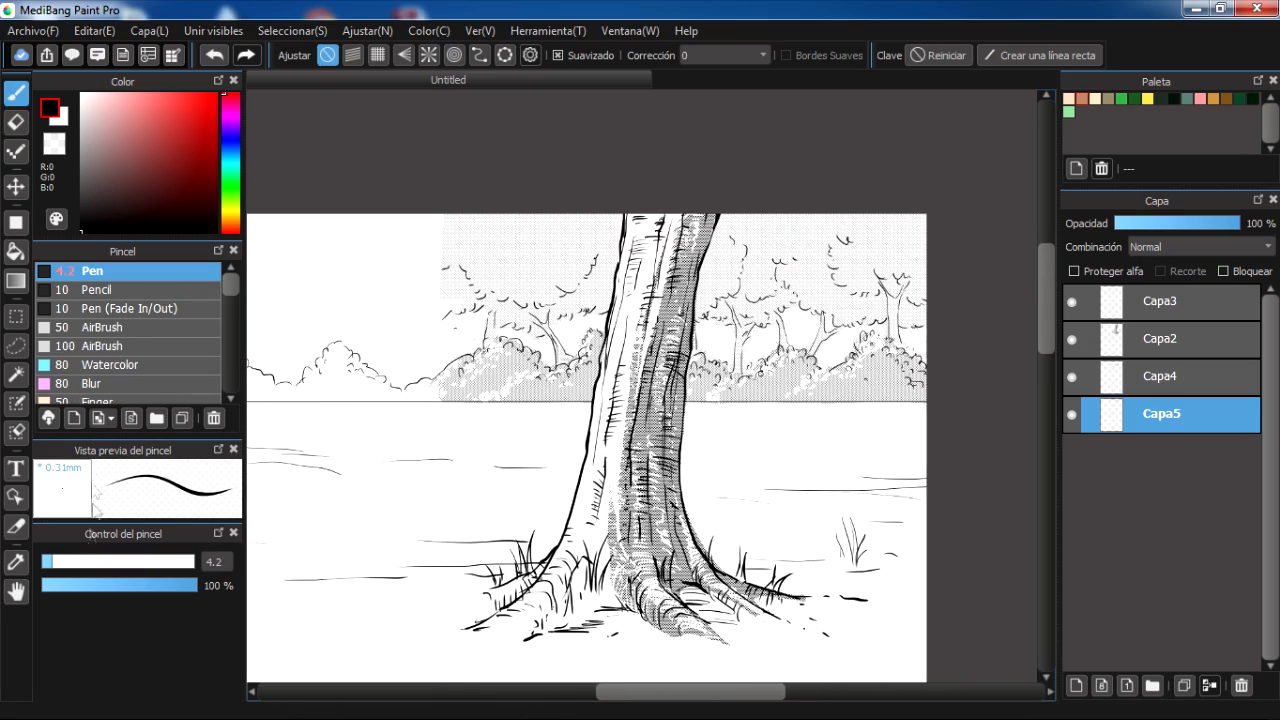
{"action": "left_click", "coordinate": [63, 562]}
{"action": "left_click_drag", "start_coordinate": [270, 477], "coordinate": [264, 459]}
{"action": "key", "text": "ctrl+z"}
{"action": "mouse_move", "coordinate": [432, 190]}
{"action": "left_mouse_down"}
{"action": "mouse_move", "coordinate": [412, 614]}
{"action": "mouse_move", "coordinate": [460, 613]}
{"action": "mouse_move", "coordinate": [434, 589]}
{"action": "left_mouse_up"}
{"action": "key", "text": "ctrl+z"}
{"action": "mouse_move", "coordinate": [862, 268]}
{"action": "left_mouse_down"}
{"action": "mouse_move", "coordinate": [762, 339]}
{"action": "mouse_move", "coordinate": [787, 302]}
{"action": "mouse_move", "coordinate": [832, 310]}
{"action": "left_mouse_up"}
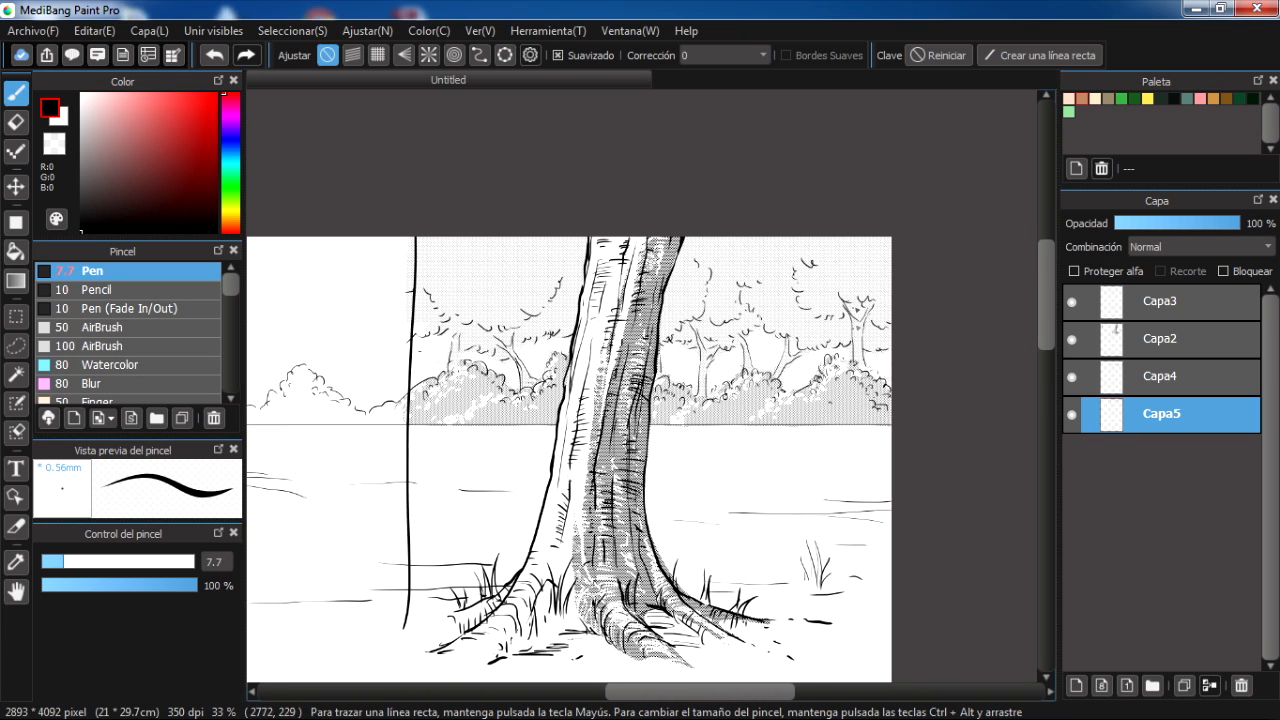
Touch up the Capa5 tone around the background foliage with a size 6.6 eraser.
{"action": "key", "text": "e"}
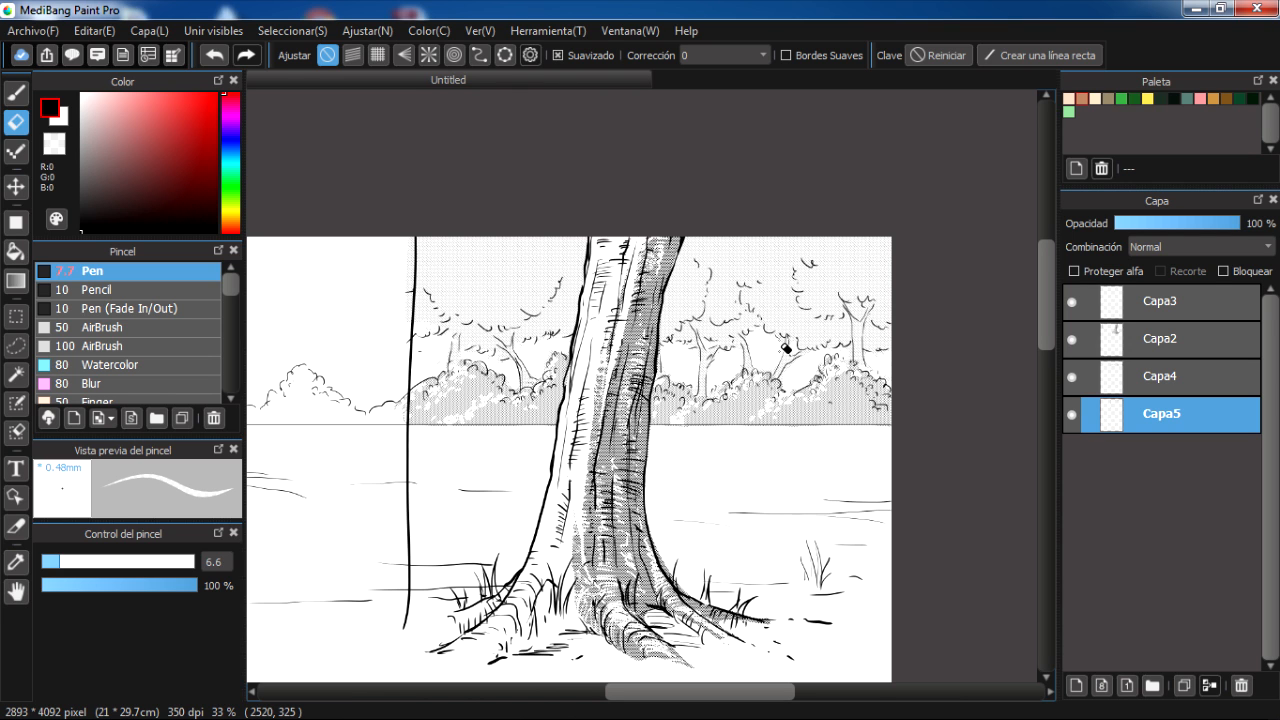
{"action": "left_click_drag", "start_coordinate": [800, 466], "coordinate": [830, 436]}
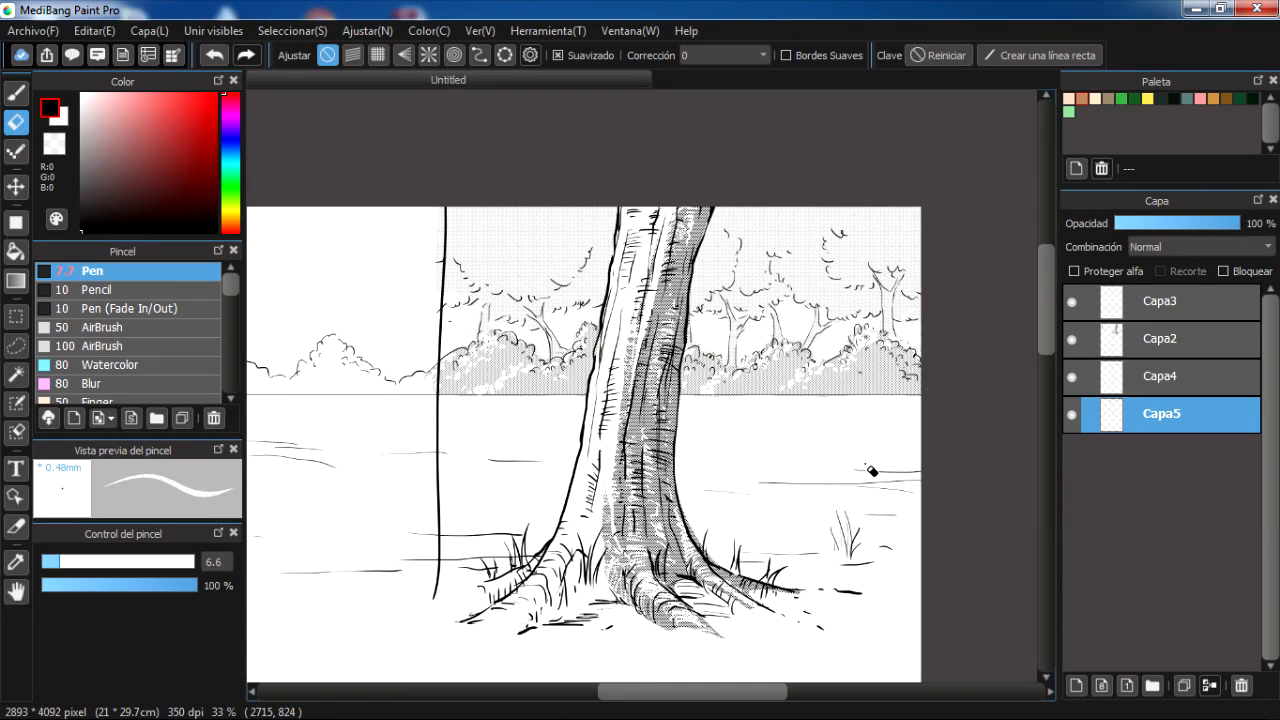
{"action": "mouse_move", "coordinate": [870, 470]}
{"action": "left_mouse_down"}
{"action": "mouse_move", "coordinate": [935, 456]}
{"action": "mouse_move", "coordinate": [893, 465]}
{"action": "left_mouse_up"}
Merge Capa3 down into Capa2 and Capa4 down into Capa5.
{"action": "left_click", "coordinate": [1174, 314]}
{"action": "mouse_move", "coordinate": [1175, 318]}
{"action": "left_mouse_down"}
{"action": "mouse_move", "coordinate": [1170, 345]}
{"action": "mouse_move", "coordinate": [1162, 330]}
{"action": "left_mouse_up"}
{"action": "key", "text": "ctrl+e"}
{"action": "key", "text": "ctrl+e"}
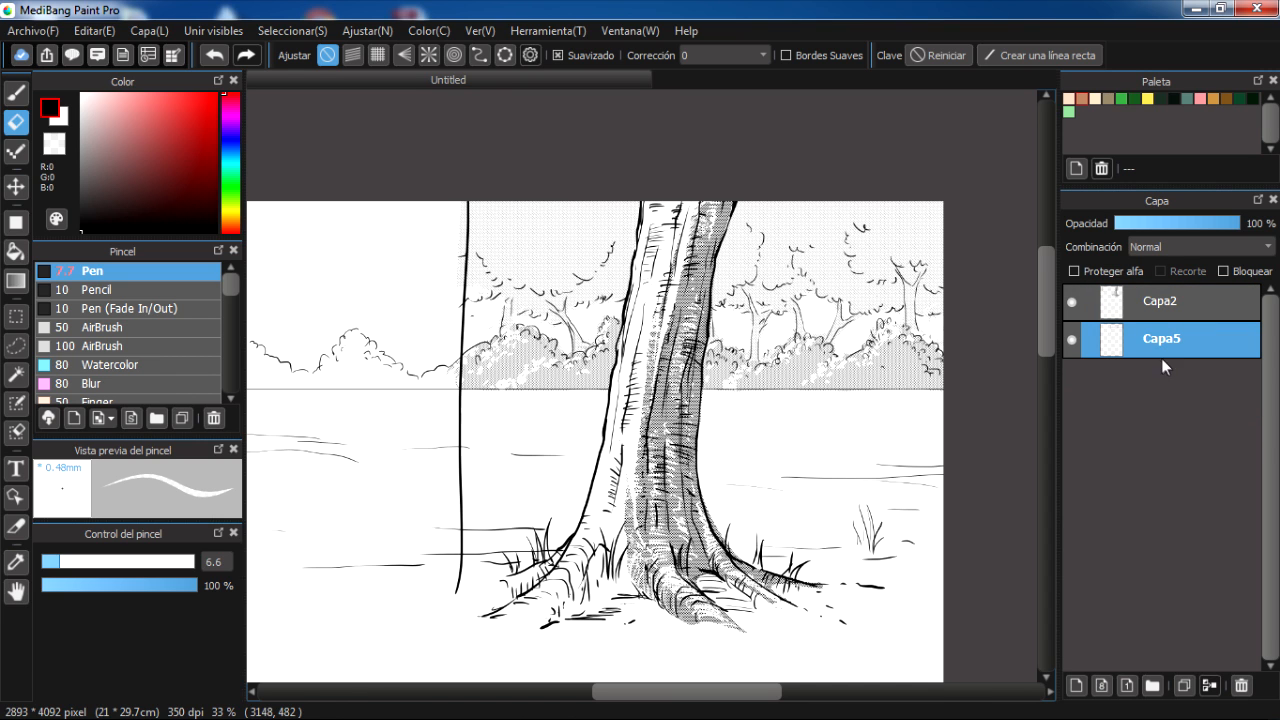
Lasso the toned background trees and bushes on both sides of the large trunk, down past the horizon.
{"action": "left_click", "coordinate": [15, 186]}
{"action": "left_click_drag", "start_coordinate": [840, 341], "coordinate": [908, 363]}
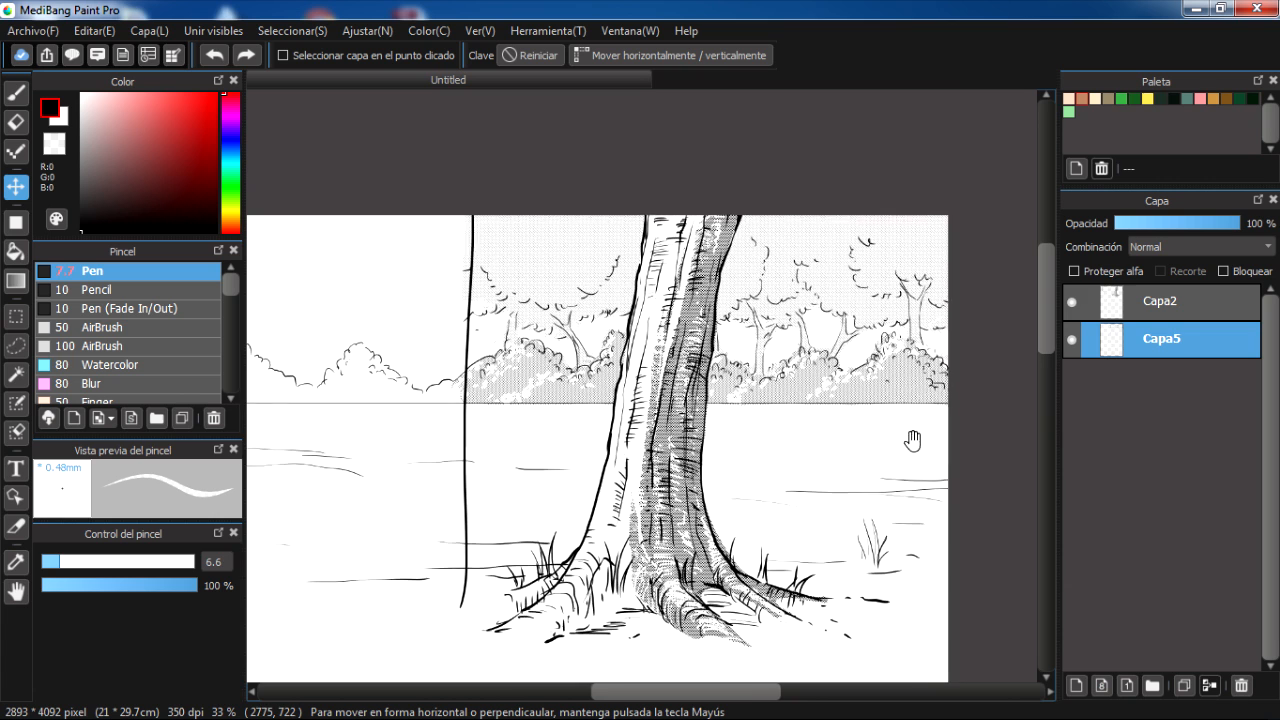
{"action": "left_click_drag", "start_coordinate": [927, 431], "coordinate": [920, 429]}
{"action": "left_click", "coordinate": [15, 250]}
{"action": "left_click", "coordinate": [15, 186]}
{"action": "left_click", "coordinate": [15, 345]}
{"action": "mouse_move", "coordinate": [450, 198]}
{"action": "left_mouse_down"}
{"action": "mouse_move", "coordinate": [449, 365]}
{"action": "mouse_move", "coordinate": [520, 437]}
{"action": "mouse_move", "coordinate": [605, 415]}
{"action": "left_mouse_up"}
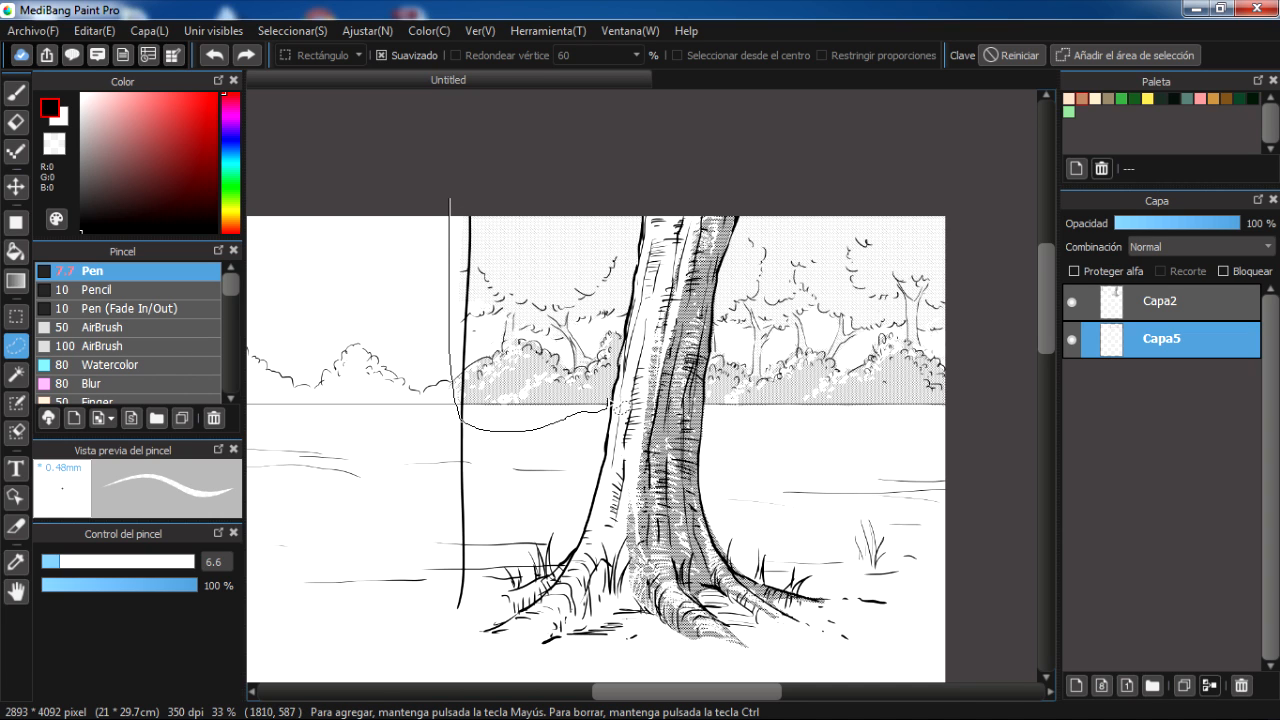
{"action": "left_click_drag", "start_coordinate": [620, 328], "coordinate": [445, 196]}
{"action": "mouse_move", "coordinate": [742, 437]}
{"action": "left_mouse_down"}
{"action": "mouse_move", "coordinate": [709, 393]}
{"action": "mouse_move", "coordinate": [718, 295]}
{"action": "mouse_move", "coordinate": [745, 220]}
{"action": "mouse_move", "coordinate": [1010, 320]}
{"action": "mouse_move", "coordinate": [928, 492]}
{"action": "left_mouse_up"}
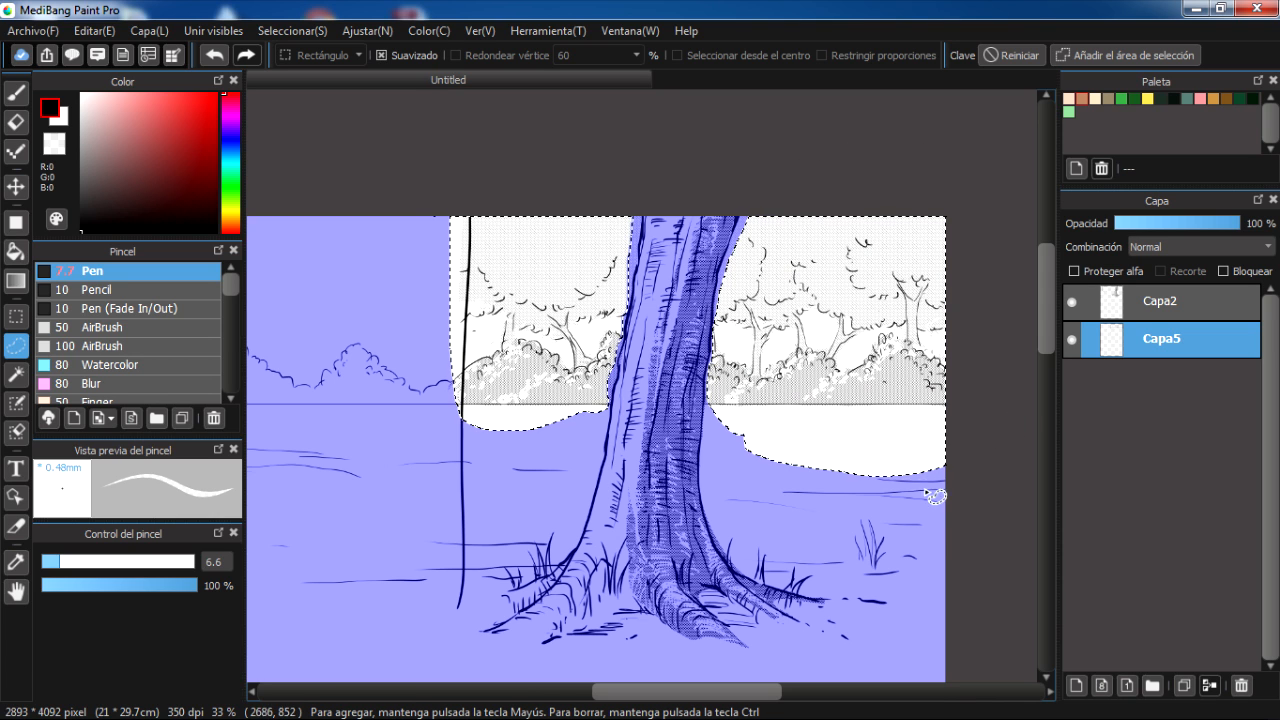
Separate the selected background line art from Capa2, merge it into Capa5 and deselect.
{"action": "left_click", "coordinate": [1163, 305]}
{"action": "key", "text": "ctrl+shift+n"}
{"action": "left_click_drag", "start_coordinate": [1163, 301], "coordinate": [1160, 345]}
{"action": "key", "text": "ctrl+d"}
{"action": "key", "text": "ctrl+e"}
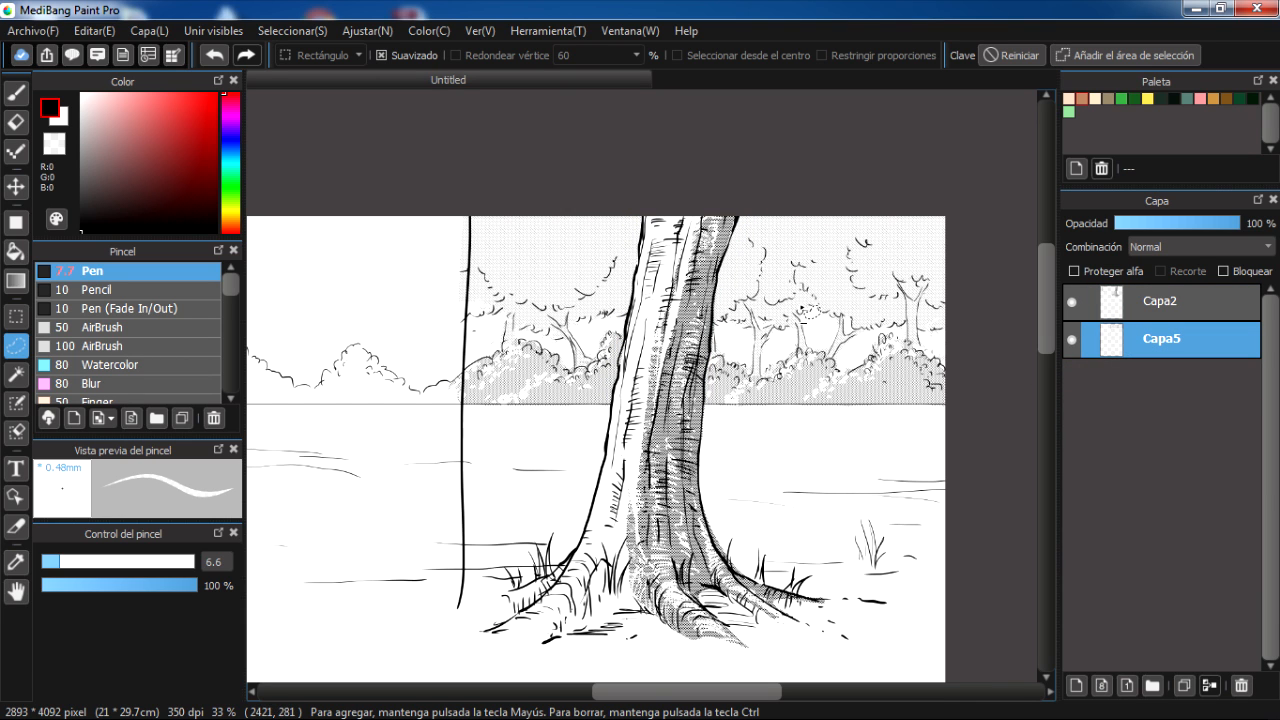
Move the Capa5 background lower behind the large tree and erase its overlap along the trunk with a size 25 eraser.
{"action": "key", "text": "v"}
{"action": "left_click_drag", "start_coordinate": [866, 369], "coordinate": [884, 465]}
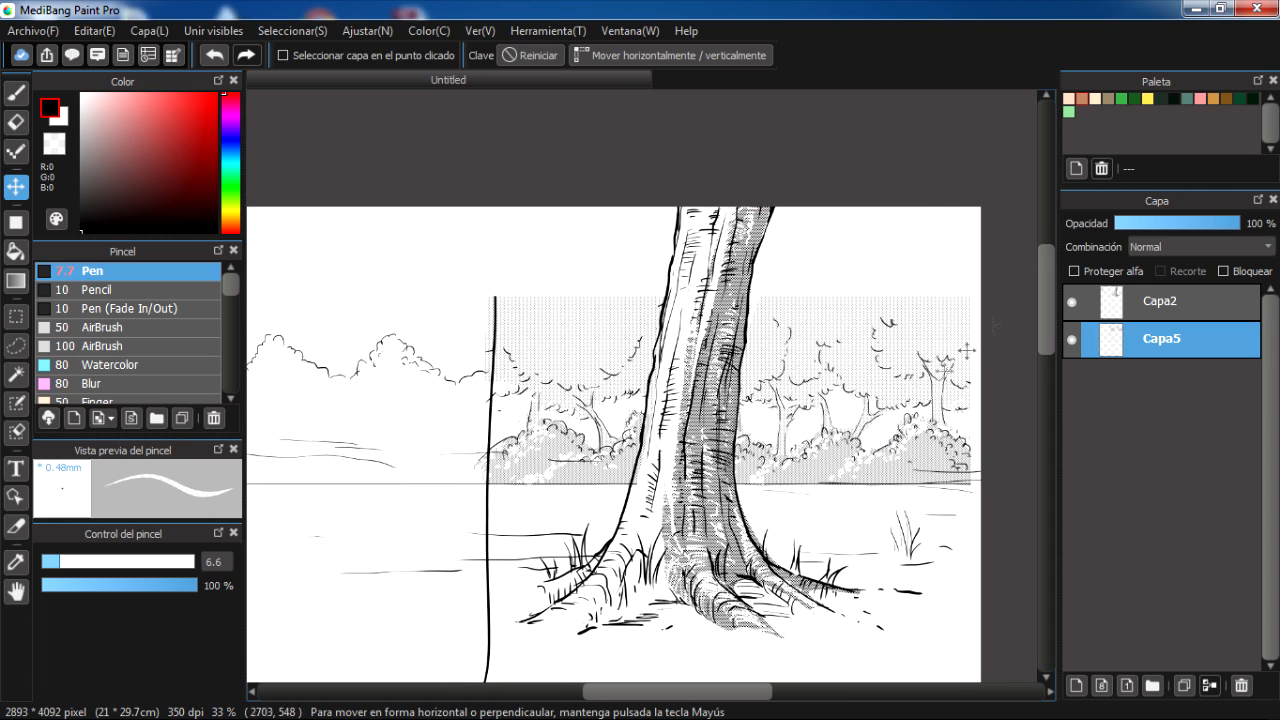
{"action": "key", "text": "e"}
{"action": "left_click_drag", "start_coordinate": [60, 561], "coordinate": [78, 561]}
{"action": "left_click", "coordinate": [119, 562]}
{"action": "left_click_drag", "start_coordinate": [636, 498], "coordinate": [664, 333]}
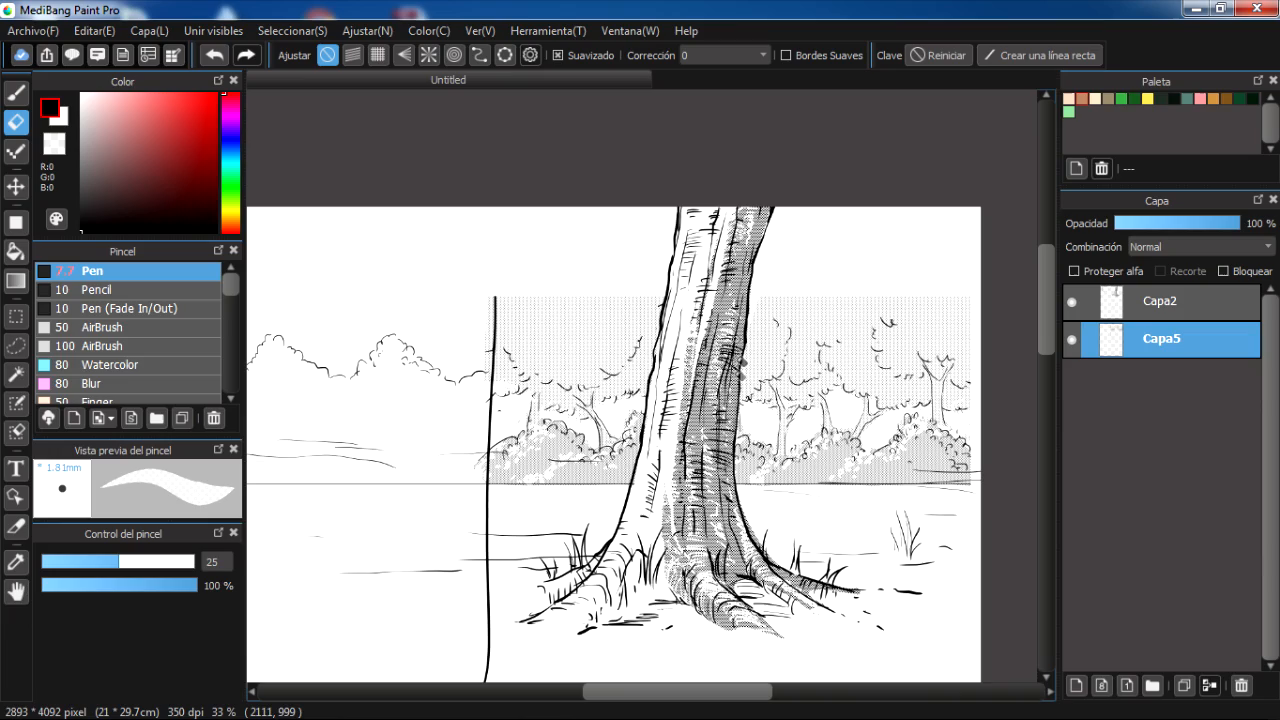
{"action": "mouse_move", "coordinate": [720, 525]}
{"action": "left_mouse_down"}
{"action": "mouse_move", "coordinate": [732, 506]}
{"action": "mouse_move", "coordinate": [711, 486]}
{"action": "mouse_move", "coordinate": [753, 473]}
{"action": "left_mouse_up"}
{"action": "mouse_move", "coordinate": [656, 350]}
{"action": "left_mouse_down"}
{"action": "mouse_move", "coordinate": [704, 333]}
{"action": "mouse_move", "coordinate": [655, 345]}
{"action": "left_mouse_up"}
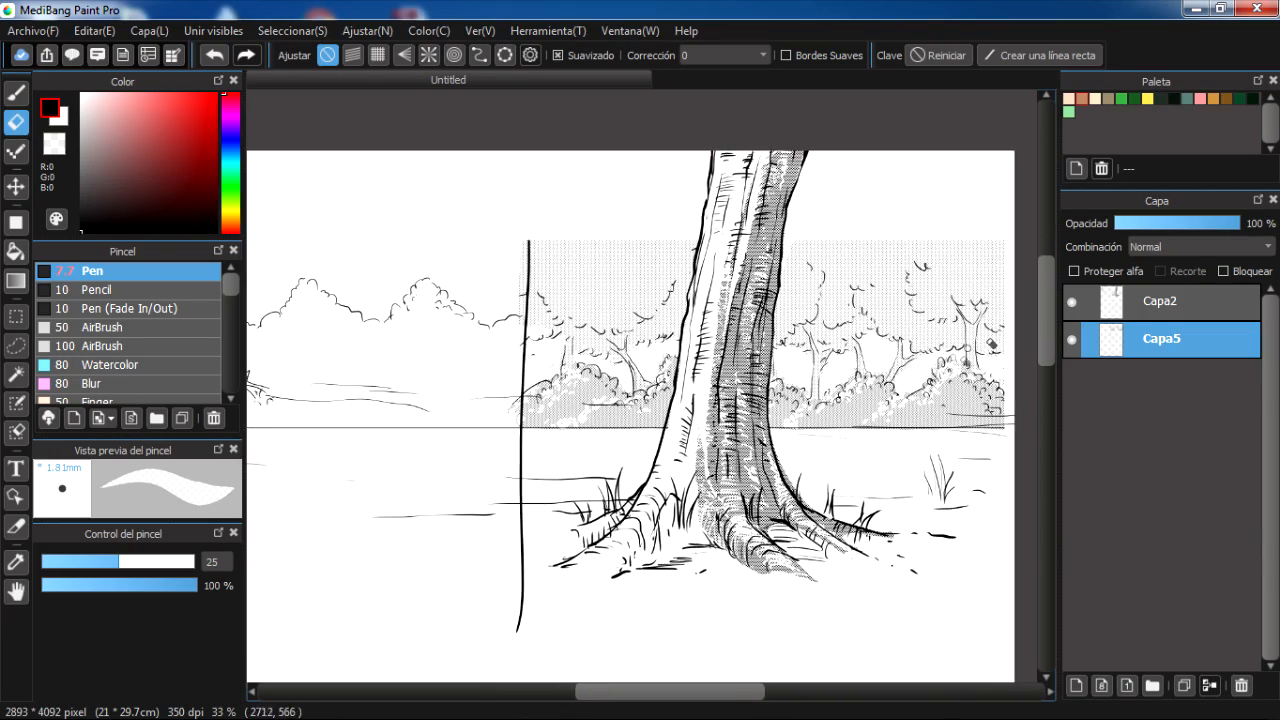
Select a rectangle over the scenery left of the large tree, delete its contents on Capa5 and Capa2, and deselect.
{"action": "mouse_move", "coordinate": [478, 349]}
{"action": "left_mouse_down"}
{"action": "mouse_move", "coordinate": [766, 305]}
{"action": "mouse_move", "coordinate": [692, 309]}
{"action": "left_mouse_up"}
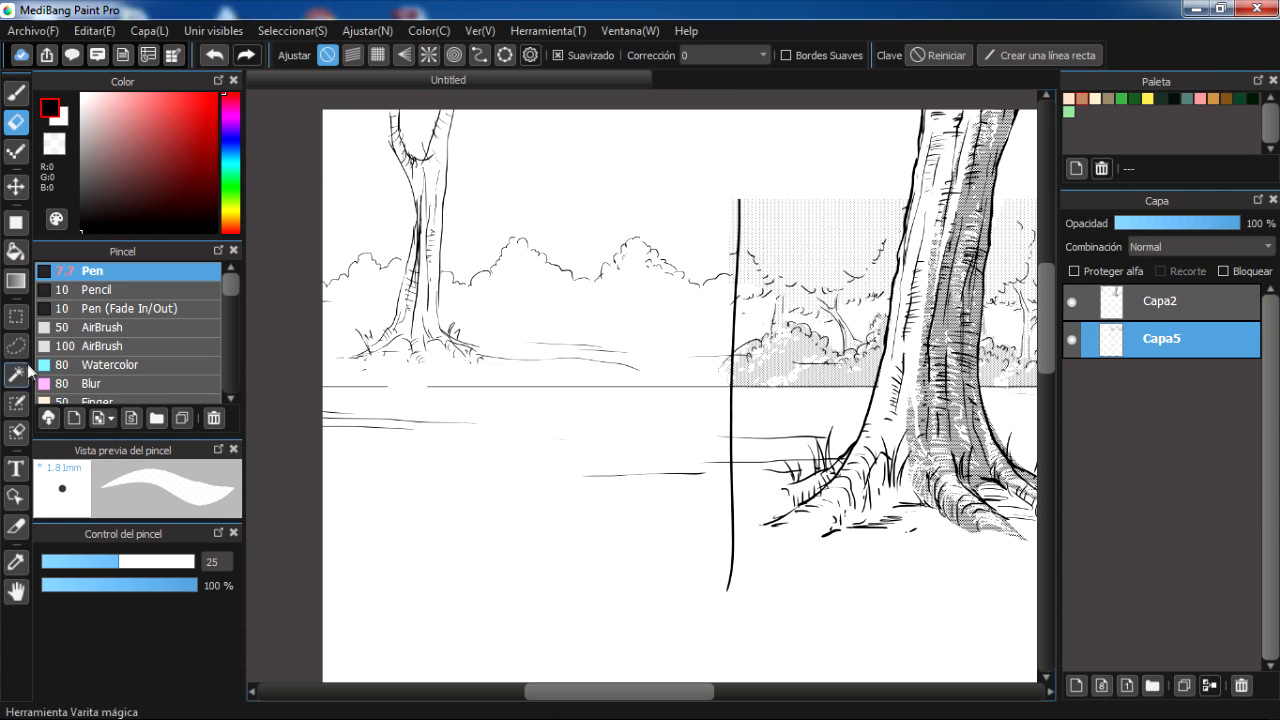
{"action": "left_click", "coordinate": [16, 316]}
{"action": "left_click_drag", "start_coordinate": [754, 91], "coordinate": [322, 560]}
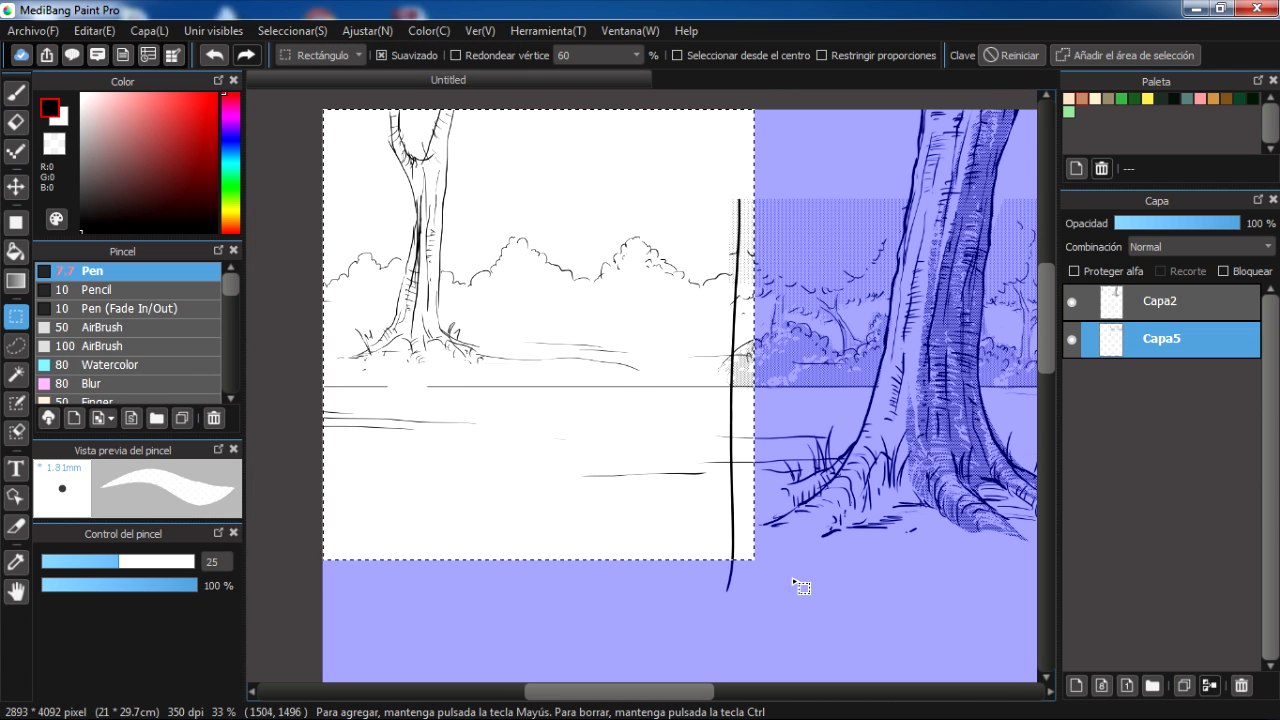
{"action": "left_click", "coordinate": [1133, 308]}
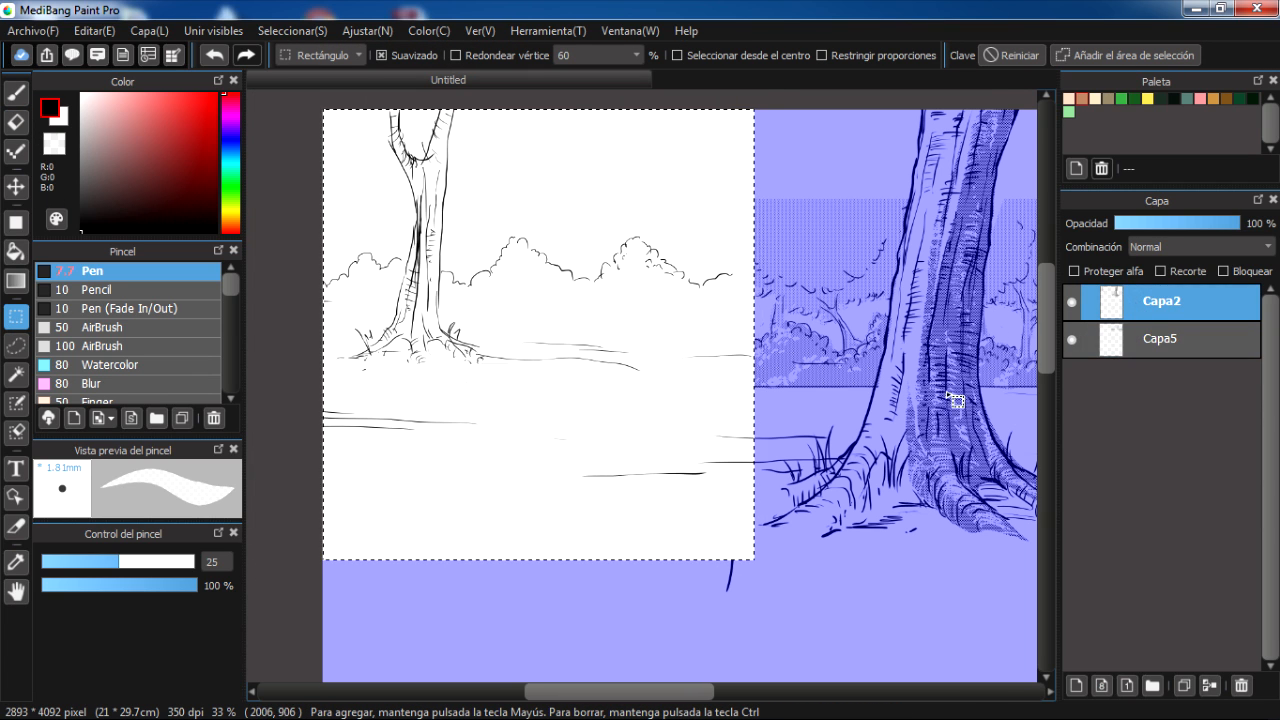
{"action": "key", "text": "Delete"}
{"action": "key", "text": "ctrl+d"}
{"action": "mouse_move", "coordinate": [919, 490]}
{"action": "left_mouse_down"}
{"action": "mouse_move", "coordinate": [582, 459]}
{"action": "mouse_move", "coordinate": [604, 519]}
{"action": "left_mouse_up"}
{"action": "left_click_drag", "start_coordinate": [611, 371], "coordinate": [637, 319]}
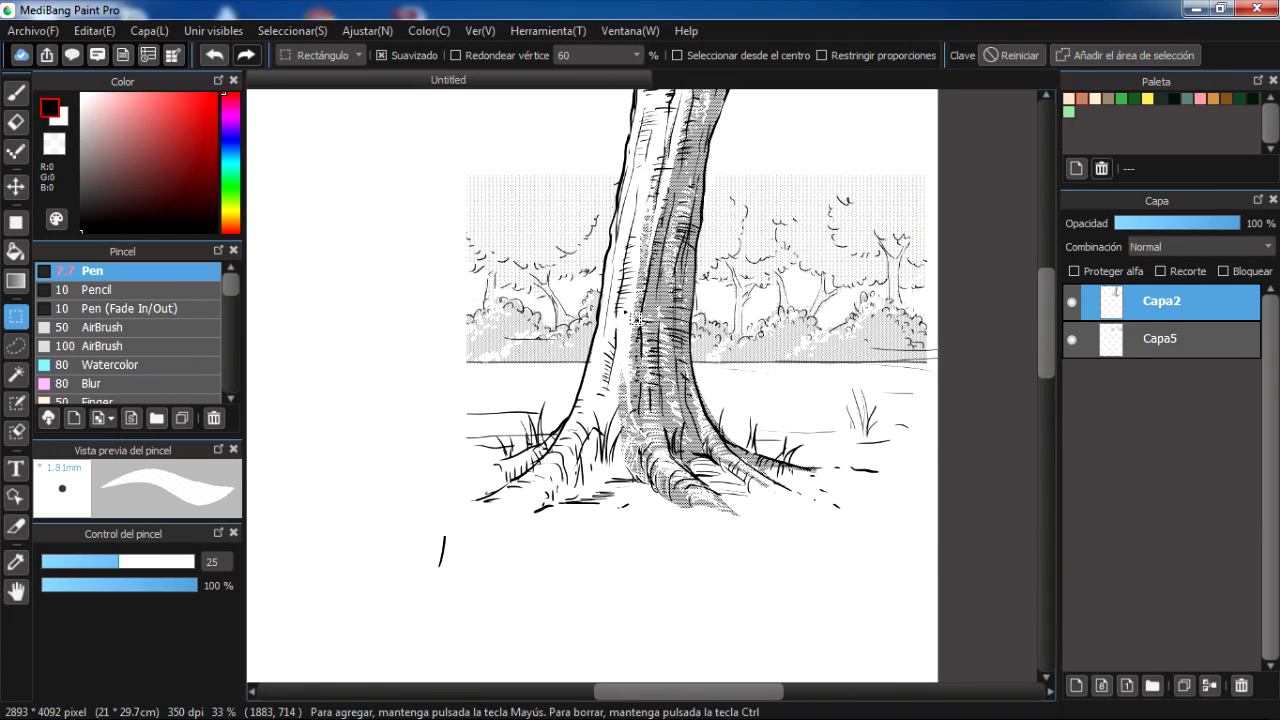